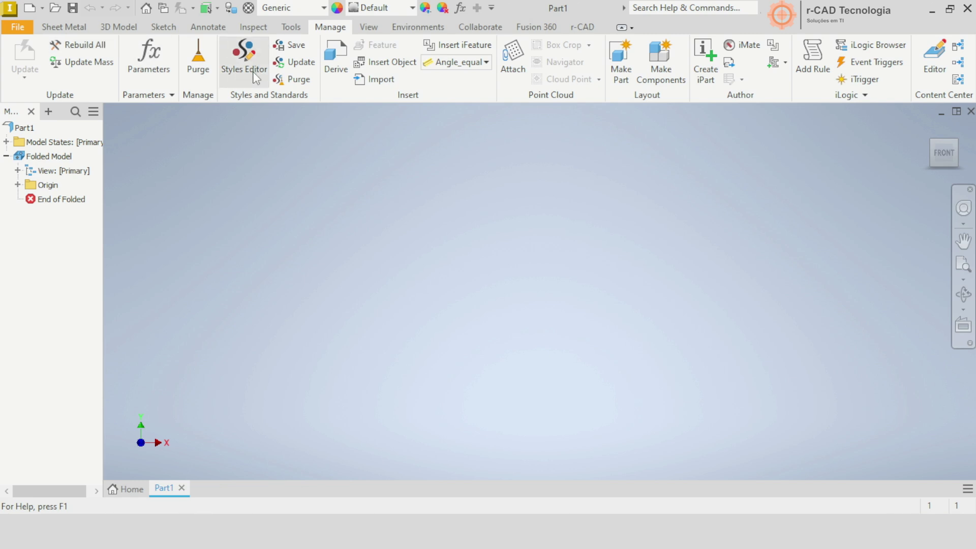
# Step: Create a new sheet metal rule named "3,00 mm" based on the 2,00 mm rule in the style editor
pyautogui.click(244, 61)
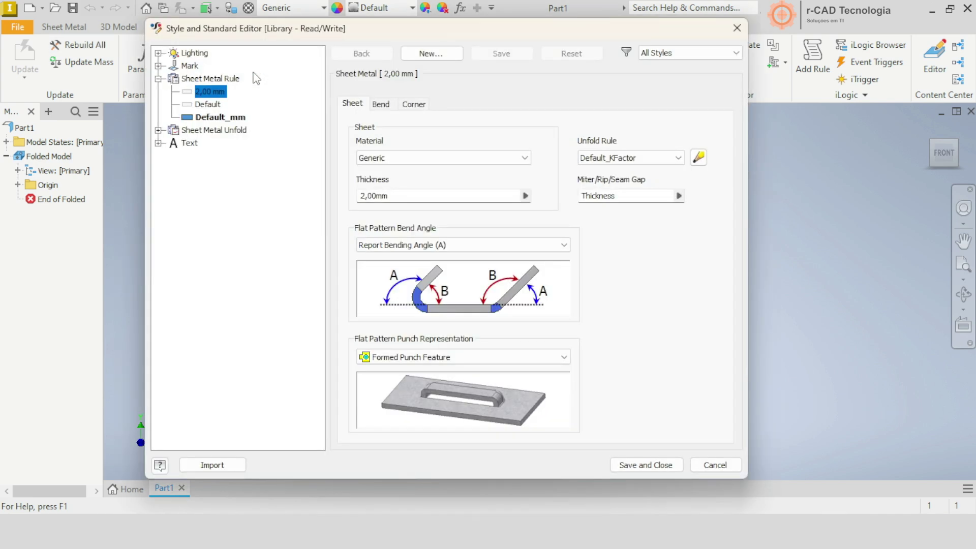
pyautogui.rightClick(224, 91)
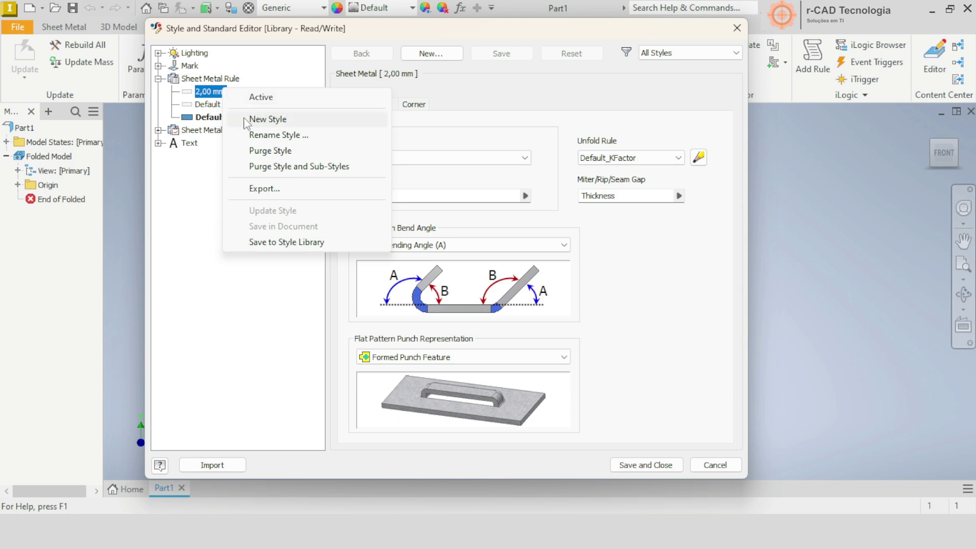
pyautogui.click(268, 119)
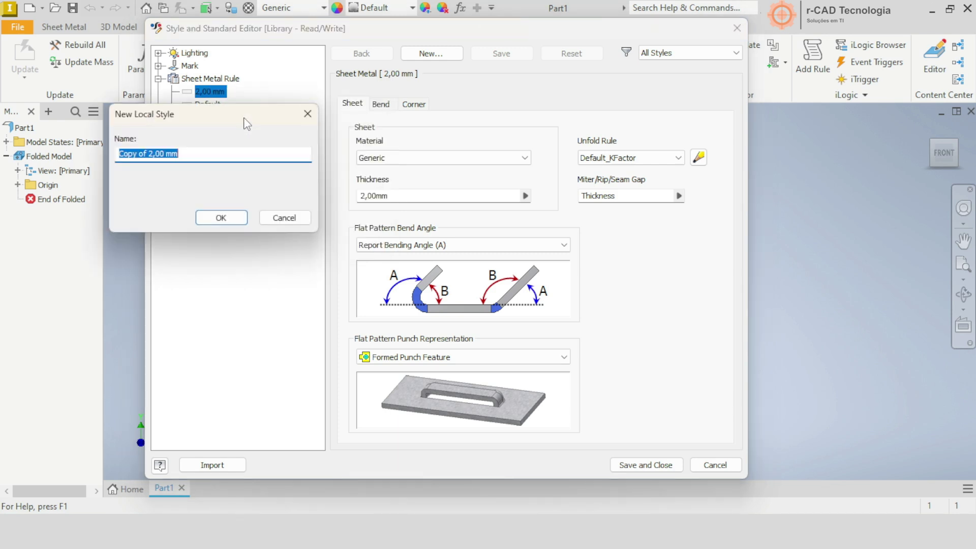
pyautogui.write('3,00')
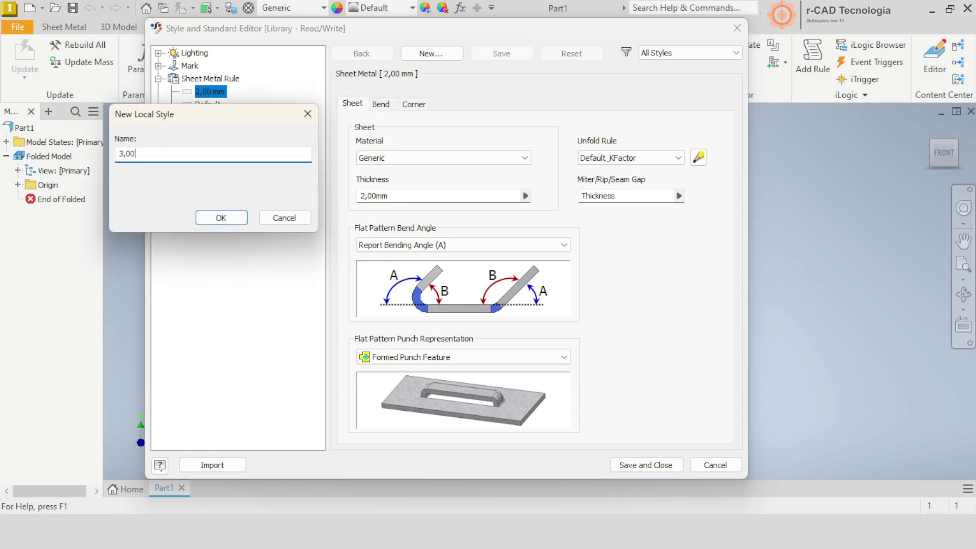
pyautogui.write(' mm')
pyautogui.click(217, 218)
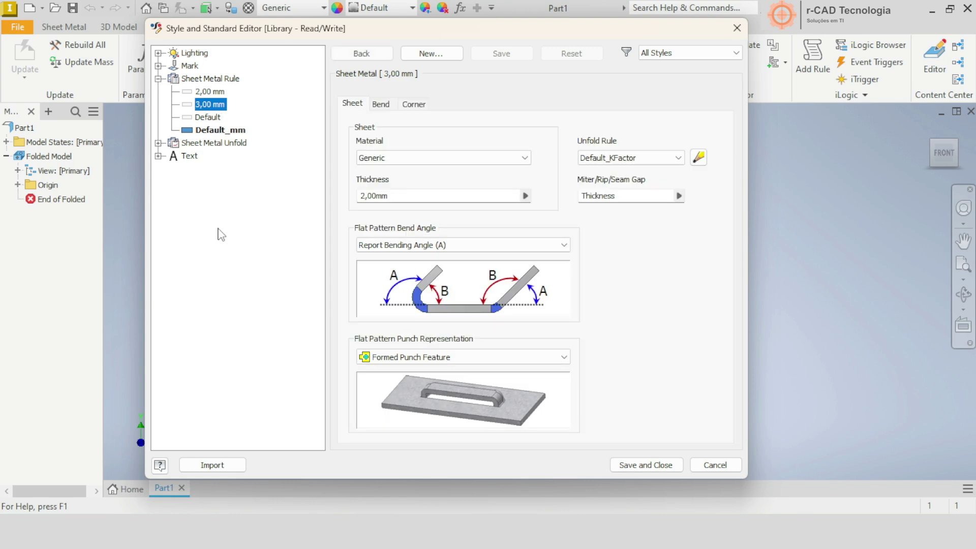
# Step: Set the 3,00 mm rule's sheet thickness to 3,00 mm, save it and close the style editor
pyautogui.click(387, 196)
pyautogui.moveTo(379, 195); pyautogui.dragTo(334, 198)
pyautogui.write('3,00')
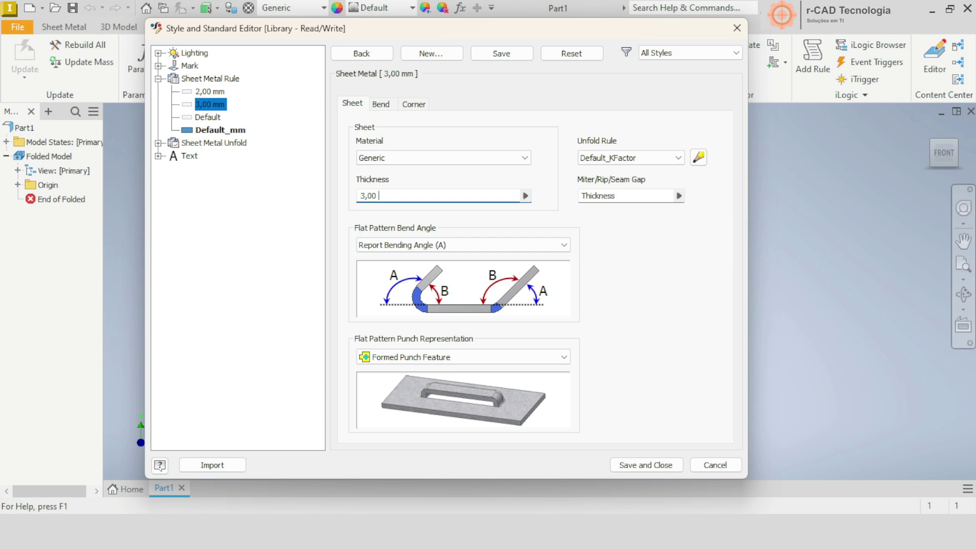
pyautogui.write(' mm')
pyautogui.click(622, 465)
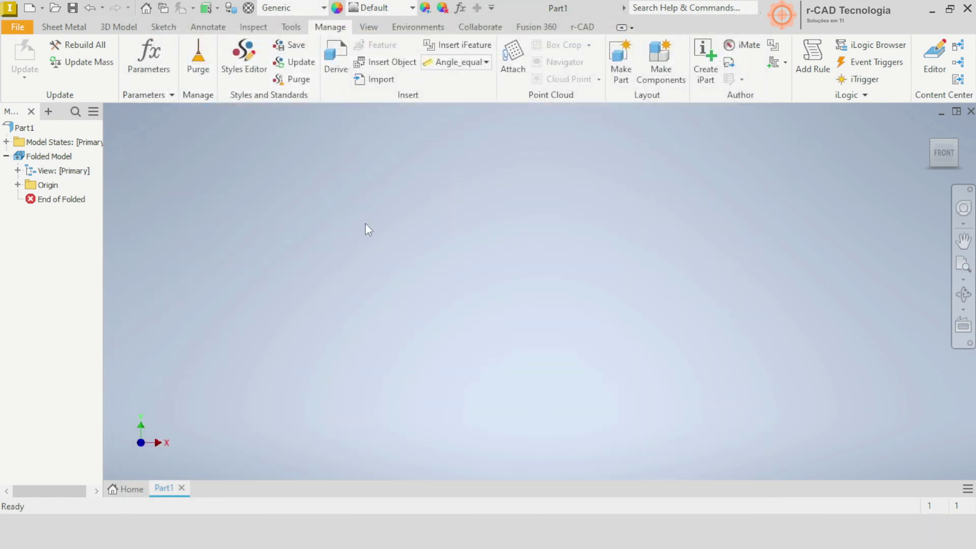
# Step: Save the local 2,00 mm and 3,00 mm sheet metal rules to the style library, accepting the overwrite
pyautogui.click(291, 45)
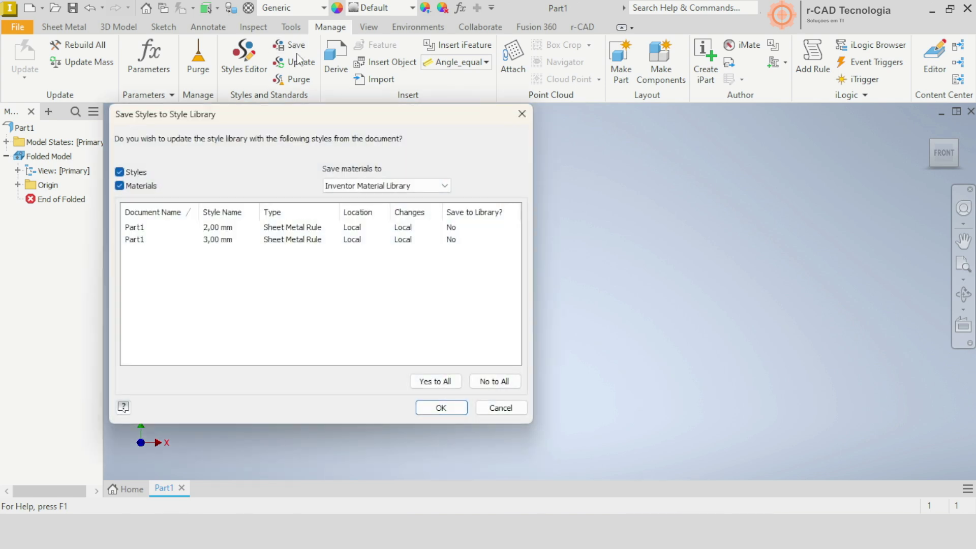
pyautogui.click(453, 230)
pyautogui.click(454, 239)
pyautogui.click(432, 408)
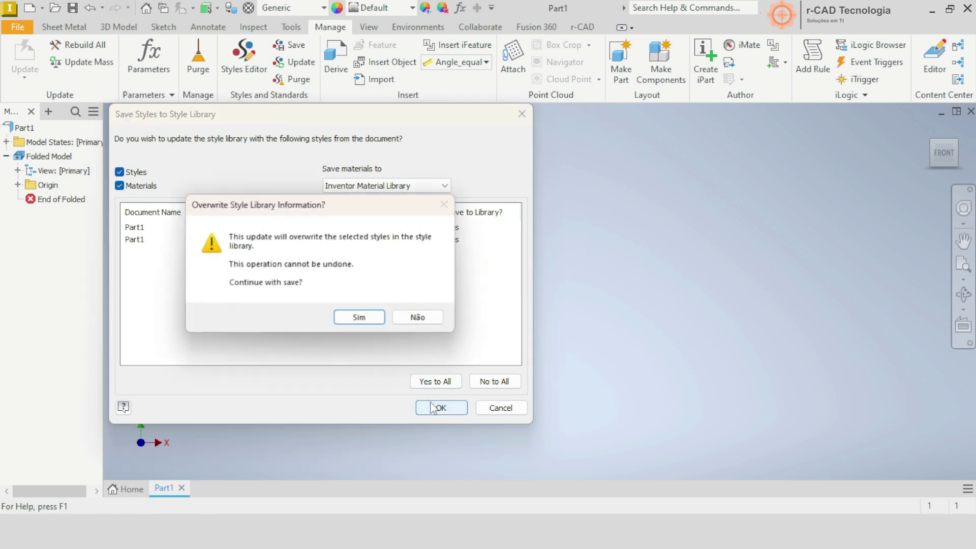
pyautogui.click(377, 321)
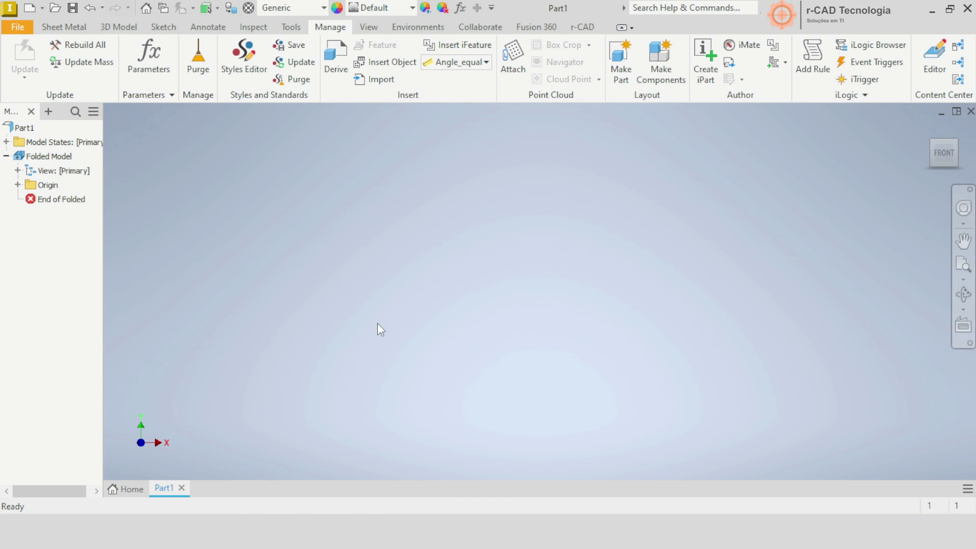
# Step: Sketch a 1000 by 1000 mm rectangle on the horizontal XZ origin plane and finish the sketch
pyautogui.press('s')
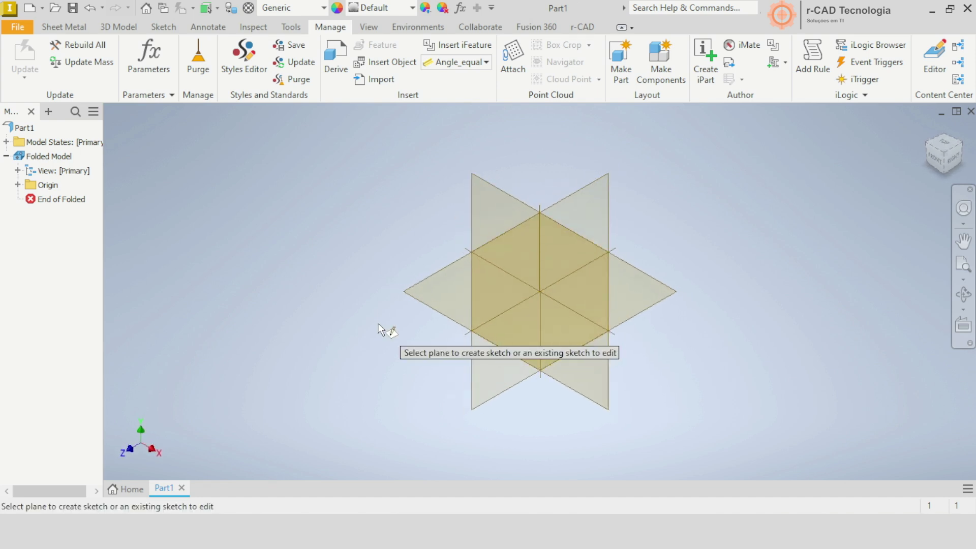
pyautogui.click(430, 298)
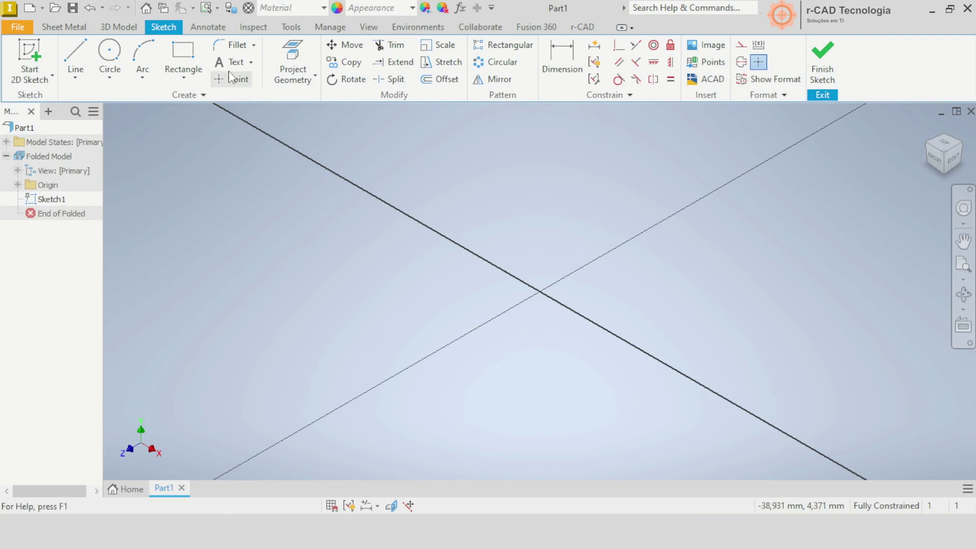
pyautogui.click(183, 53)
pyautogui.click(496, 159)
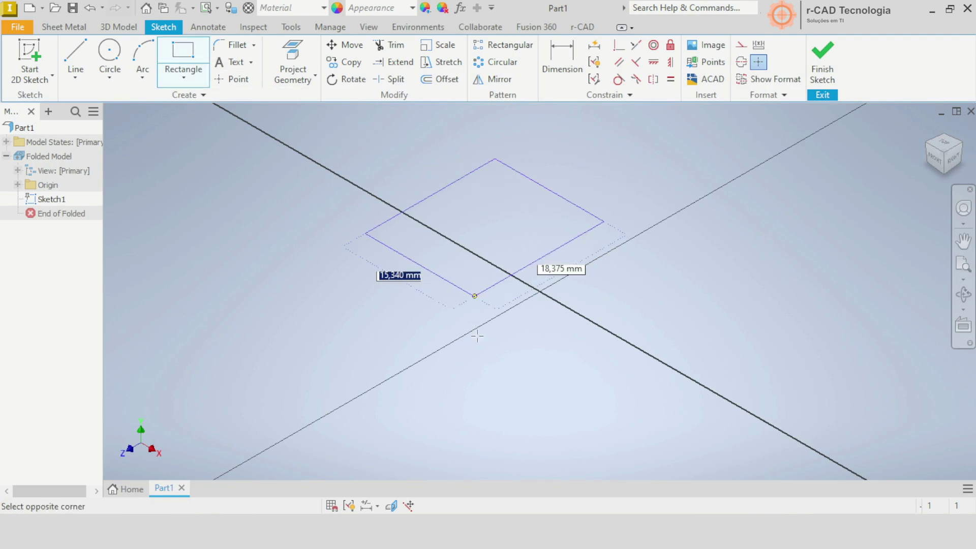
pyautogui.write('1000')
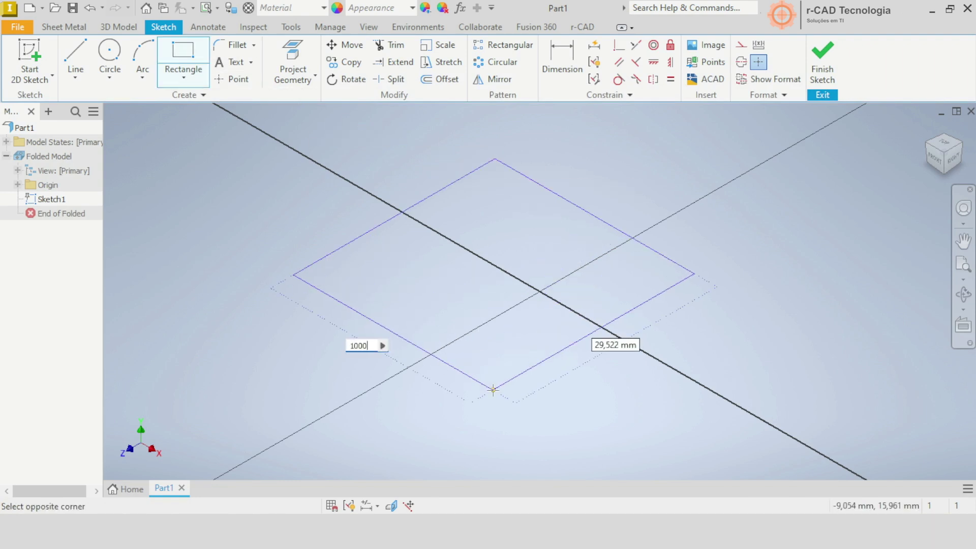
pyautogui.press('Tab')
pyautogui.write('1')
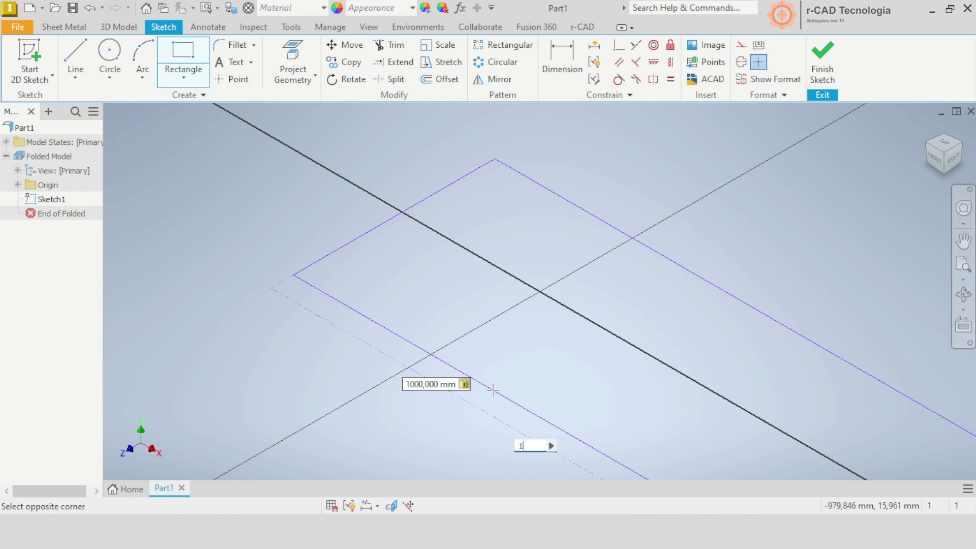
pyautogui.write('000')
pyautogui.press('Return')
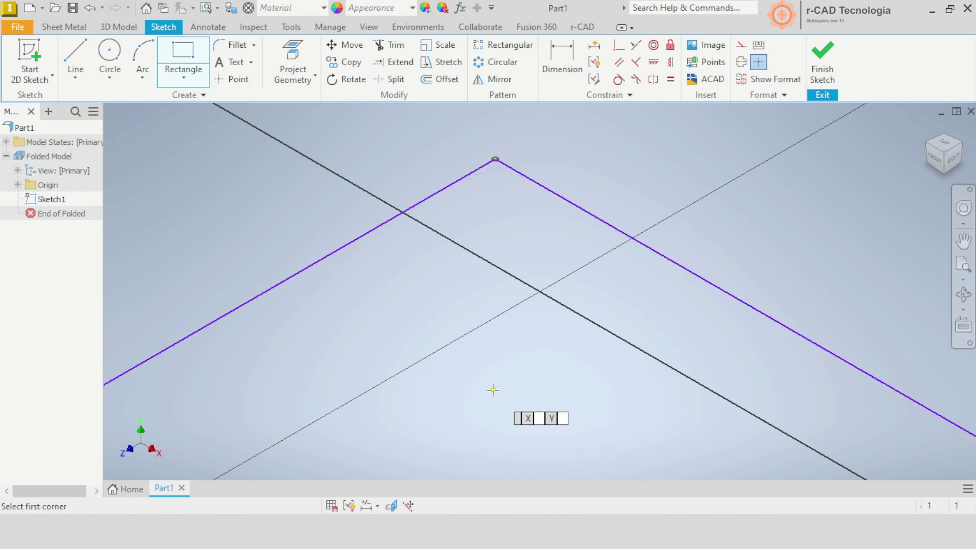
pyautogui.press('Home')
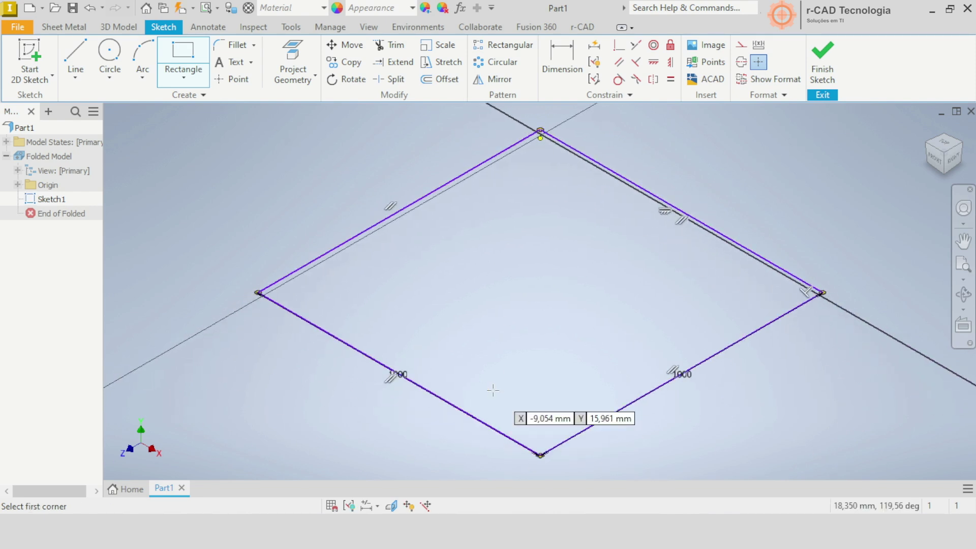
pyautogui.click(833, 60)
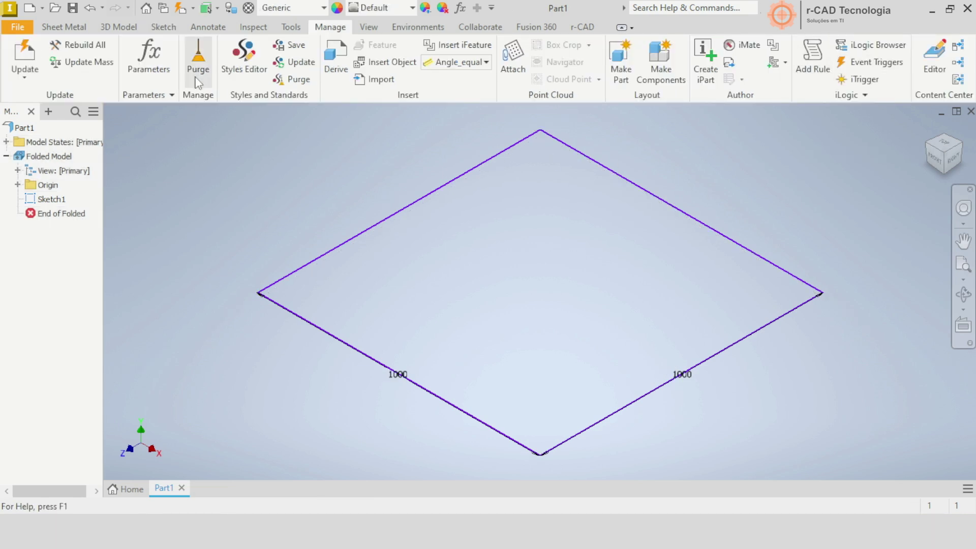
# Step: Create a sheet metal Face from the square profile, following the default sheet metal rule
pyautogui.click(84, 29)
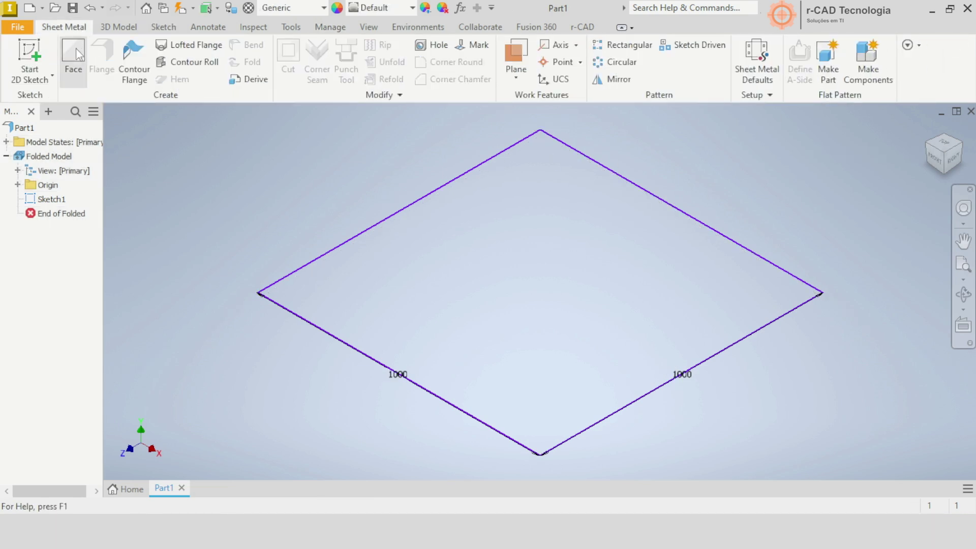
pyautogui.click(76, 47)
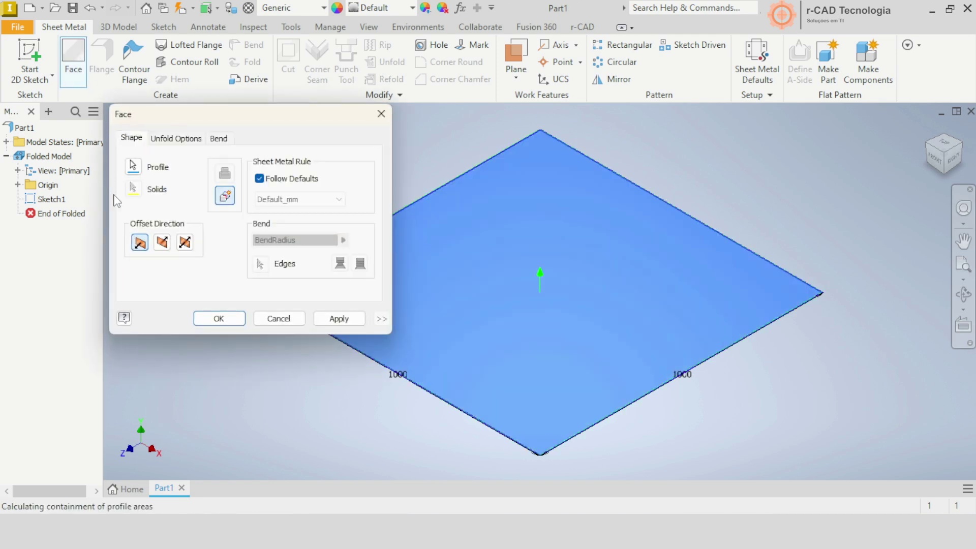
pyautogui.click(204, 318)
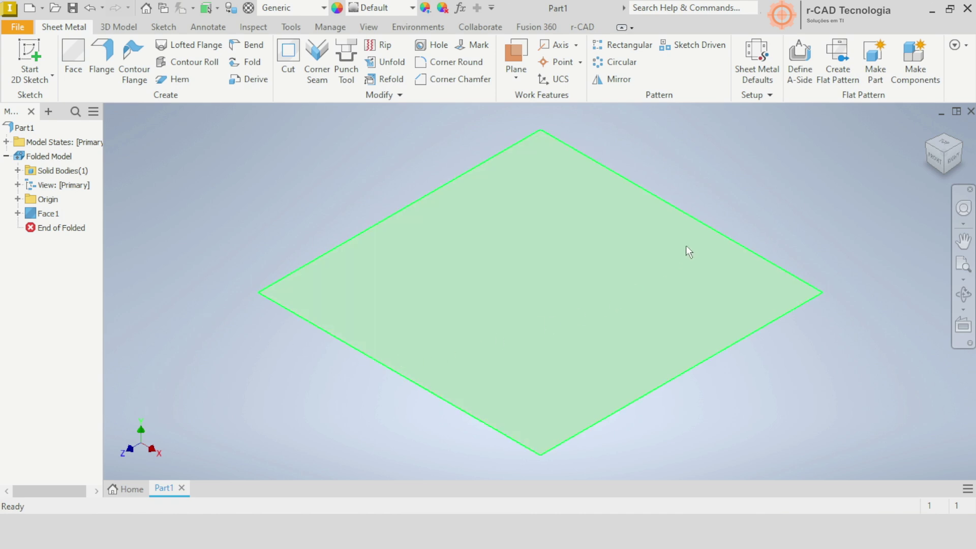
# Step: Assign the raw material Chapa LQ 2,00mm (Steel, Carbon, 2,00 mm rule) to the part through the sheet metal defaults
pyautogui.click(775, 75)
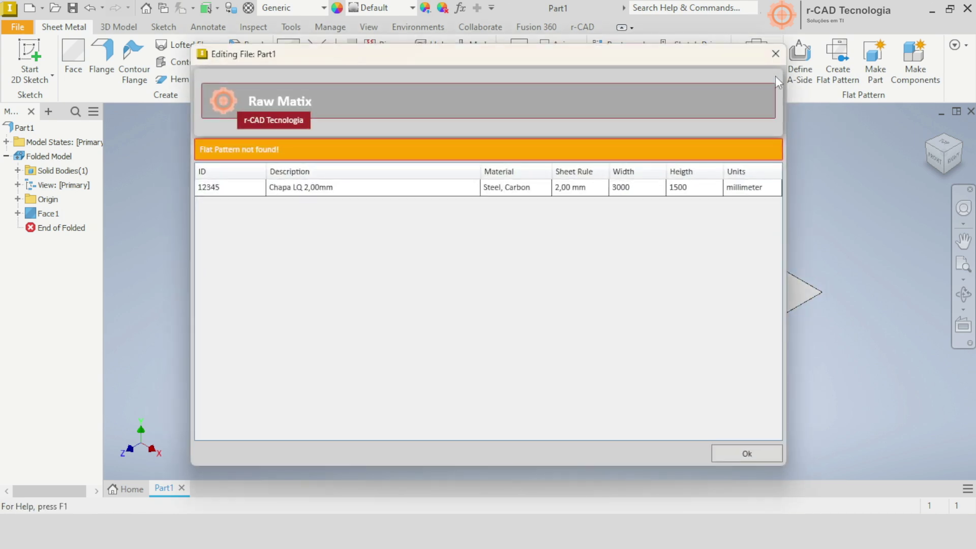
pyautogui.click(590, 190)
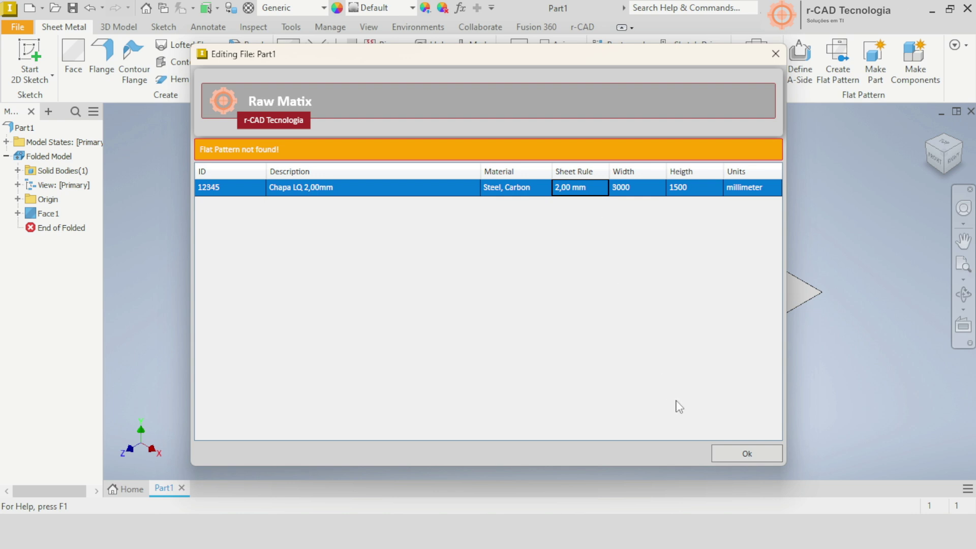
pyautogui.click(719, 449)
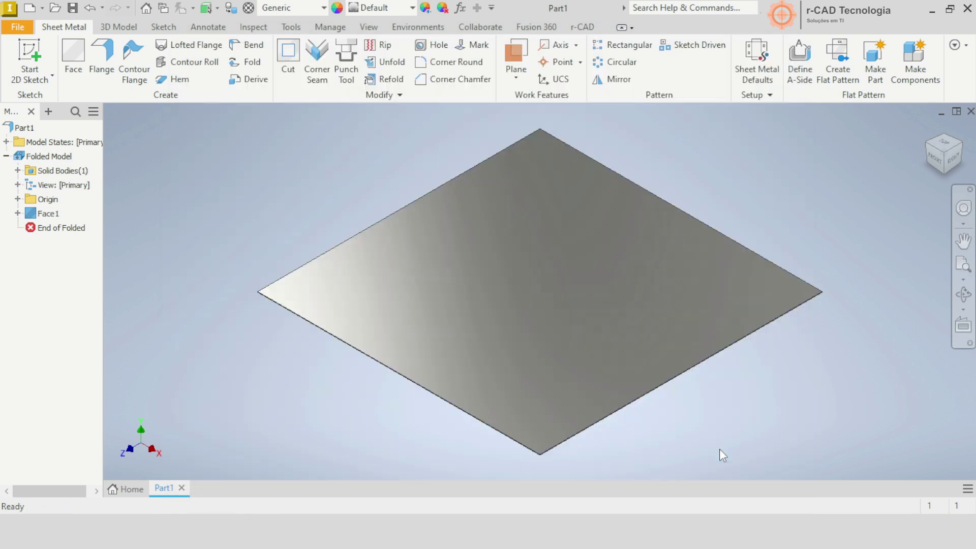
# Step: Measure the plate's thickness along the short vertical edge at its corner
pyautogui.press('m')
pyautogui.scroll(3, 264, 292)
pyautogui.scroll(2, 288, 304)
pyautogui.click(300, 316)
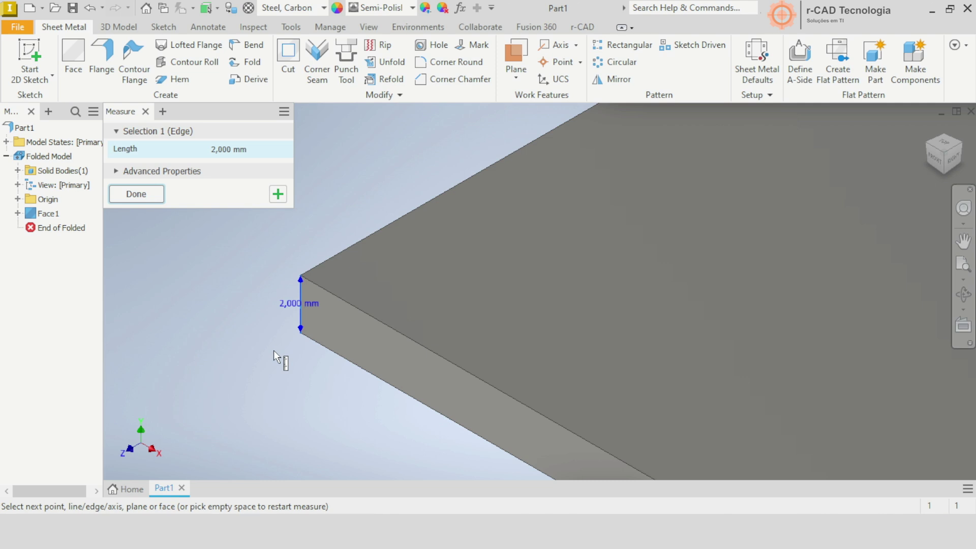
pyautogui.press('Escape')
pyautogui.scroll(-5, 273, 350)
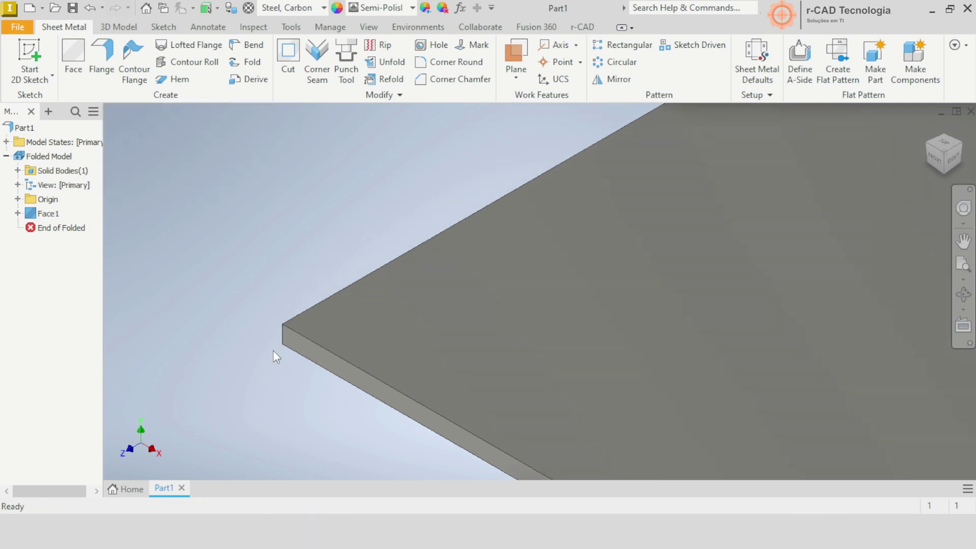
pyautogui.scroll(-1, 272, 349)
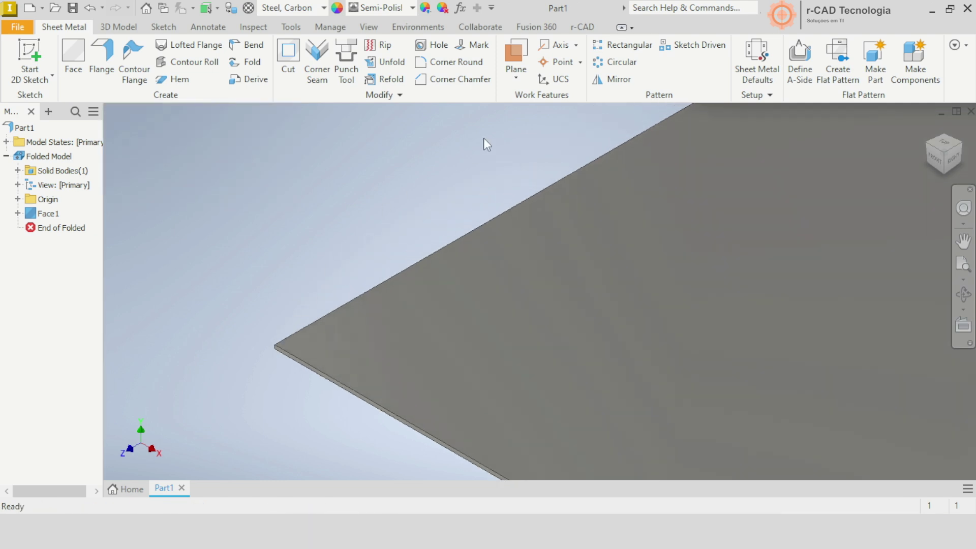
# Step: Add an item to the r-CAD sheet metal database with ID 8765 and the 3,00 mm sheet rule
pyautogui.click(584, 28)
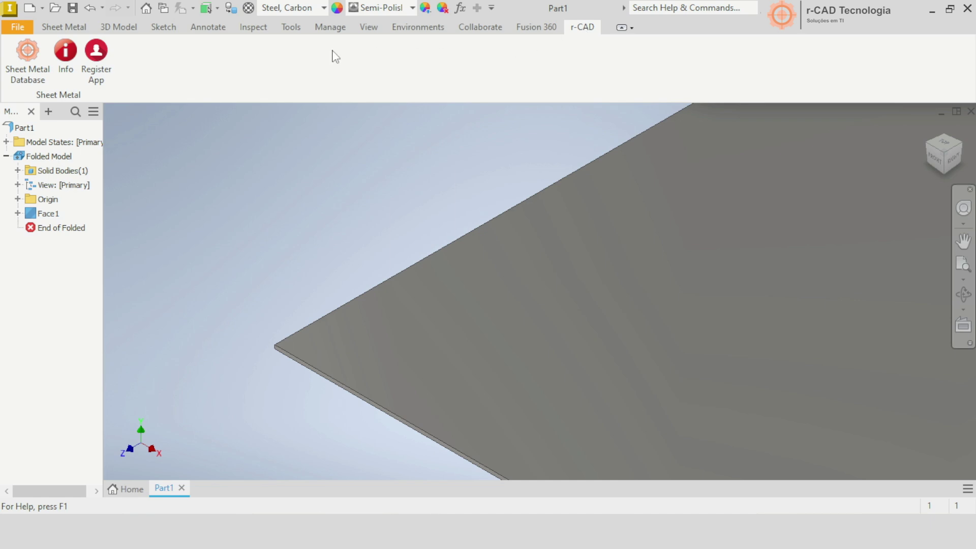
pyautogui.click(29, 54)
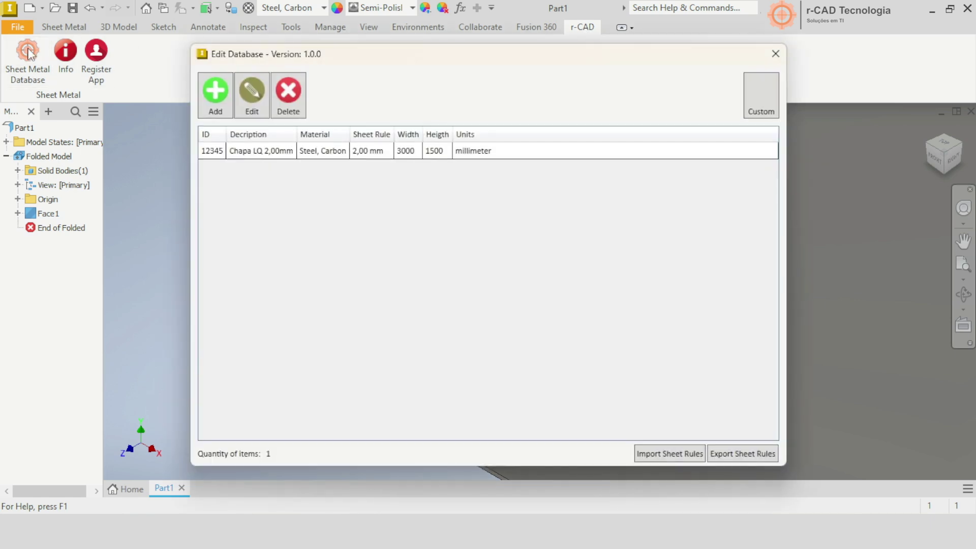
pyautogui.click(214, 98)
pyautogui.moveTo(382, 221); pyautogui.dragTo(295, 224)
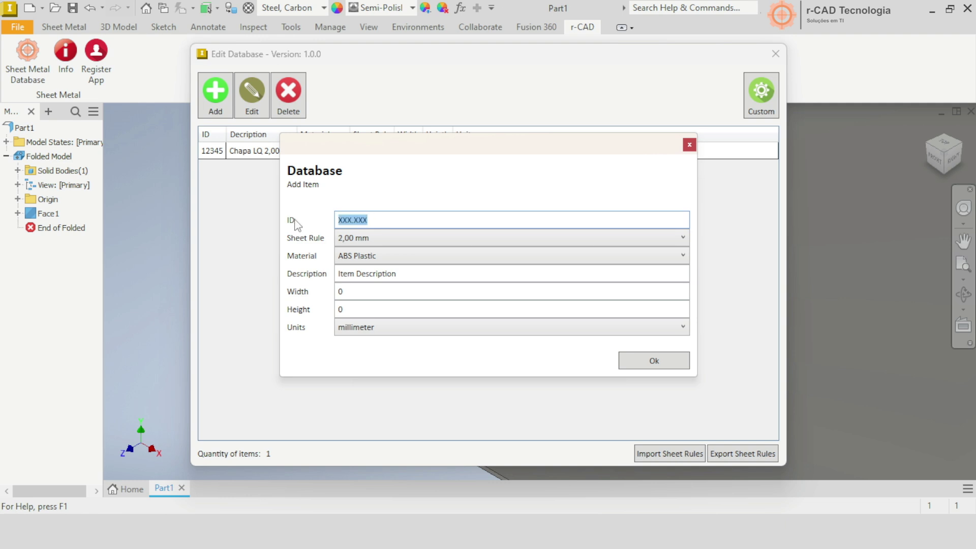
pyautogui.write('8765')
pyautogui.click(353, 243)
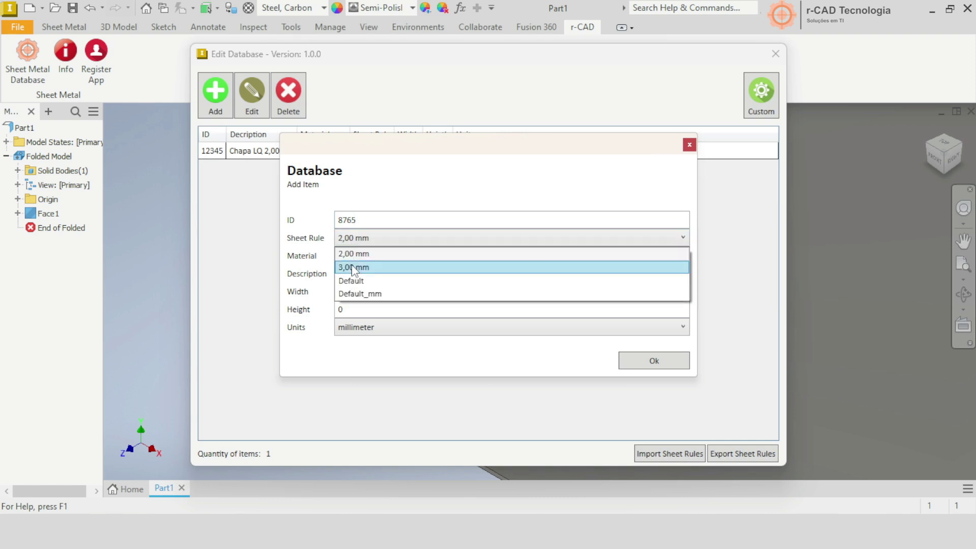
pyautogui.click(353, 268)
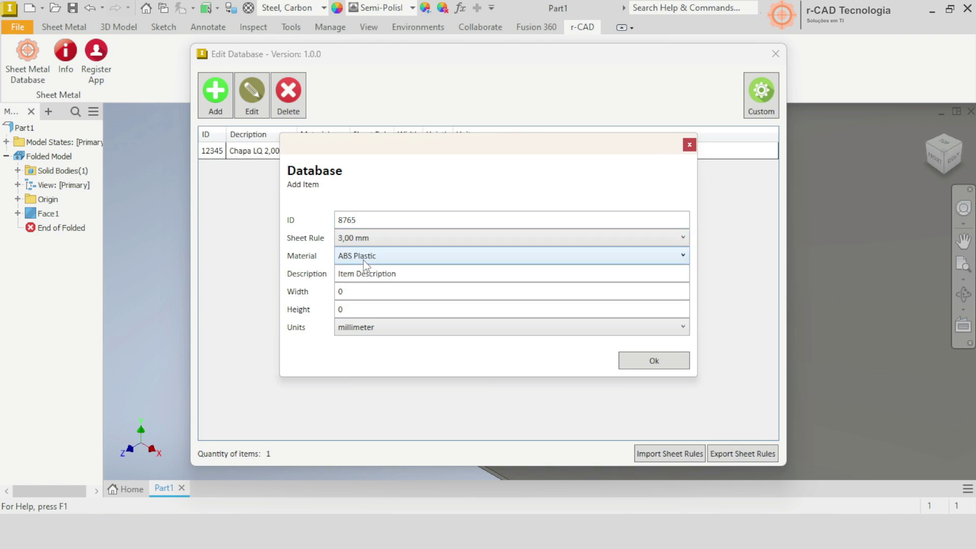
# Step: Set the new database item's material to Steel, Carbon and its description to Chapa LQ 3,00mm
pyautogui.click(364, 257)
pyautogui.scroll(-5, 386, 330)
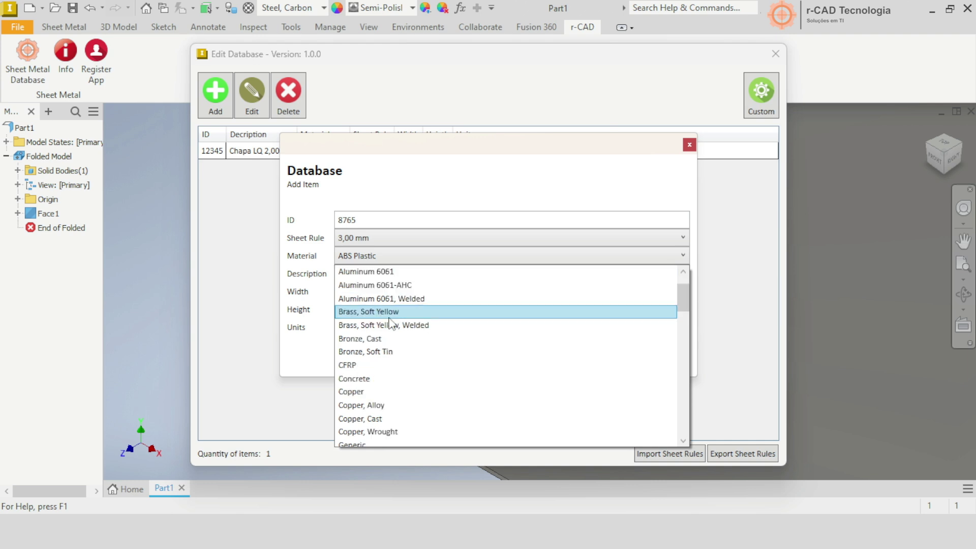
pyautogui.scroll(-4, 396, 362)
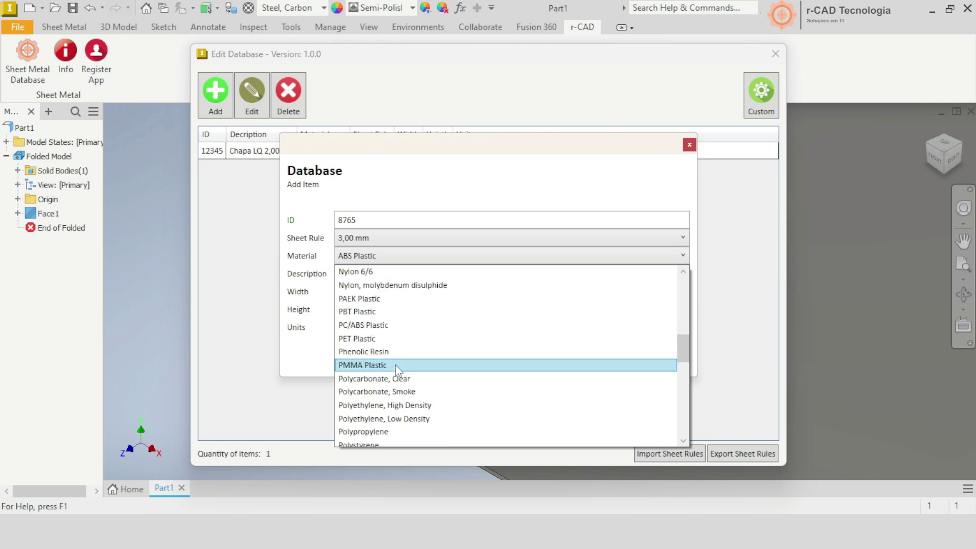
pyautogui.scroll(-6, 395, 365)
pyautogui.scroll(-1, 396, 367)
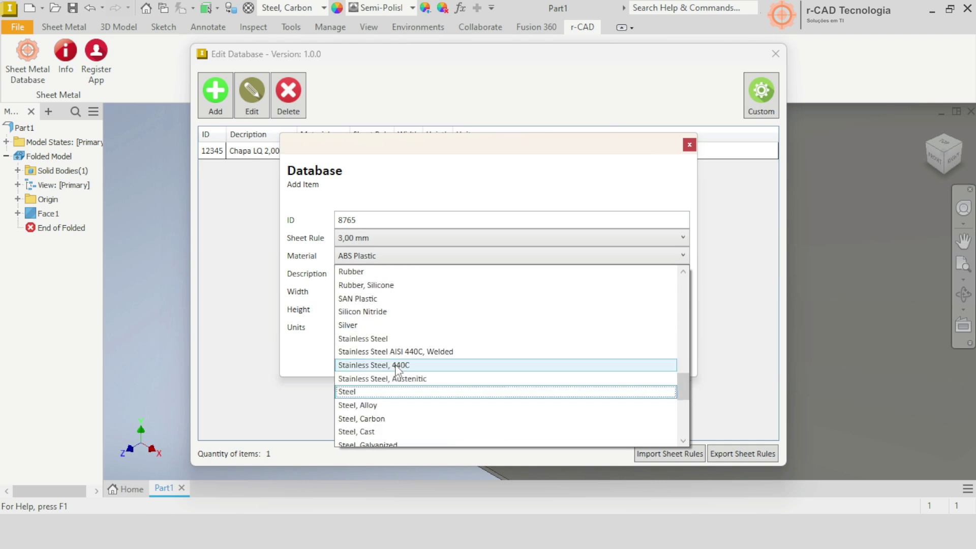
pyautogui.click(399, 423)
pyautogui.moveTo(397, 273); pyautogui.dragTo(307, 275)
pyautogui.write('Cha')
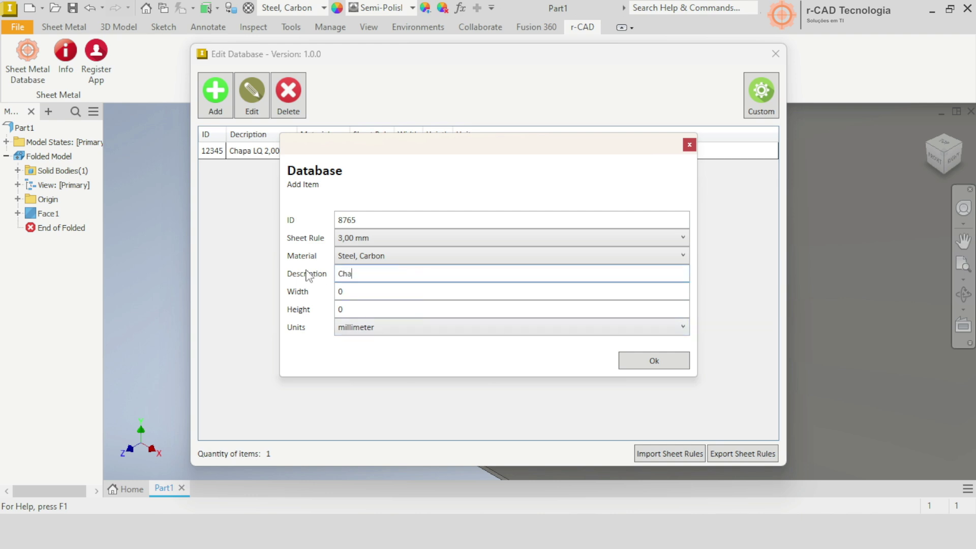
pyautogui.write('pa LQ 3,00mm')
# Step: Set the new item's width to 1500 and height to 3000, then save it and close the database
pyautogui.click(350, 292)
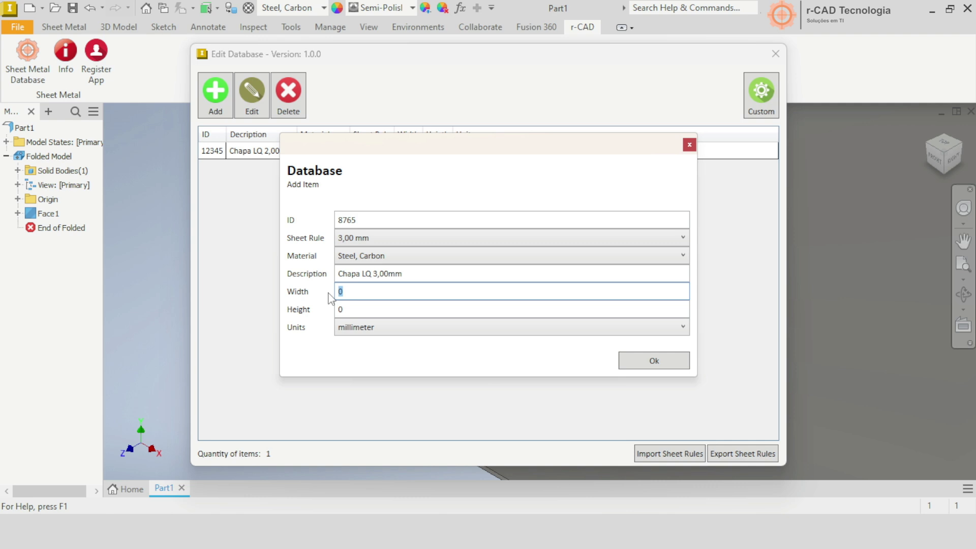
pyautogui.write('1500')
pyautogui.click(346, 309)
pyautogui.write('3000')
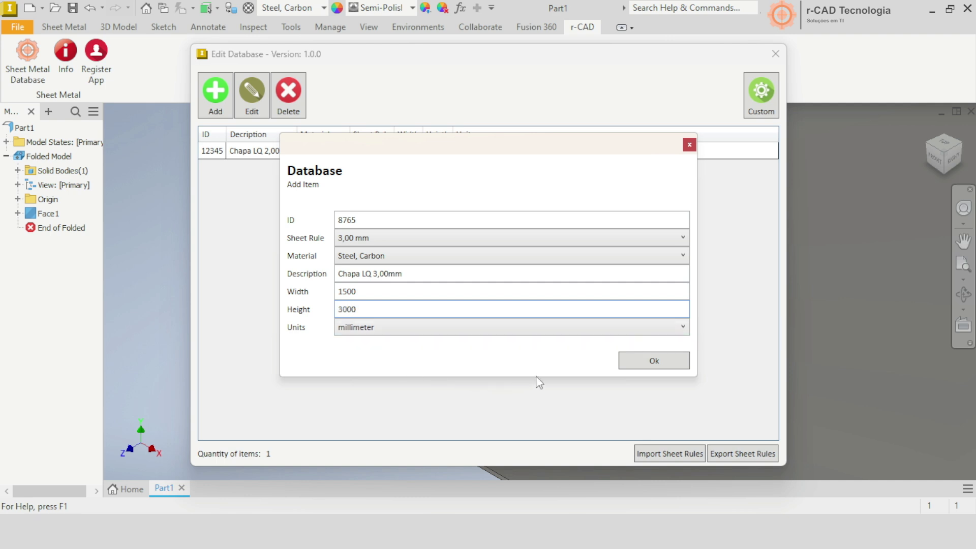
pyautogui.click(621, 363)
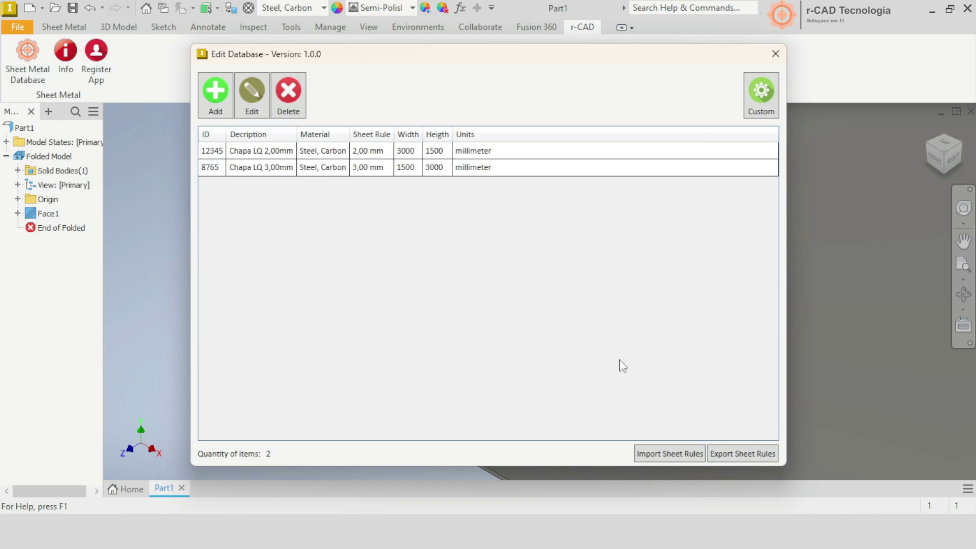
pyautogui.click(775, 54)
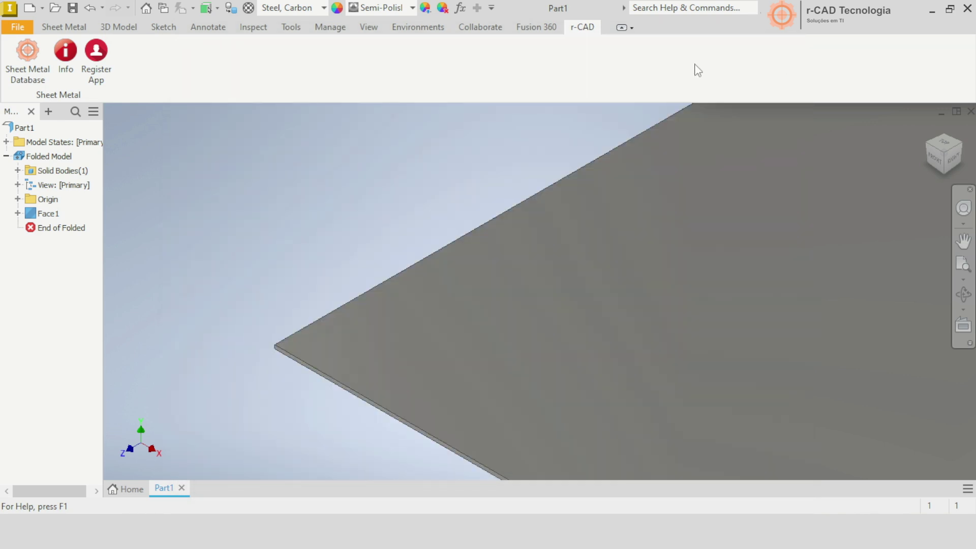
# Step: Assign the raw material Chapa LQ 3,00mm to the part through the sheet metal defaults
pyautogui.click(64, 27)
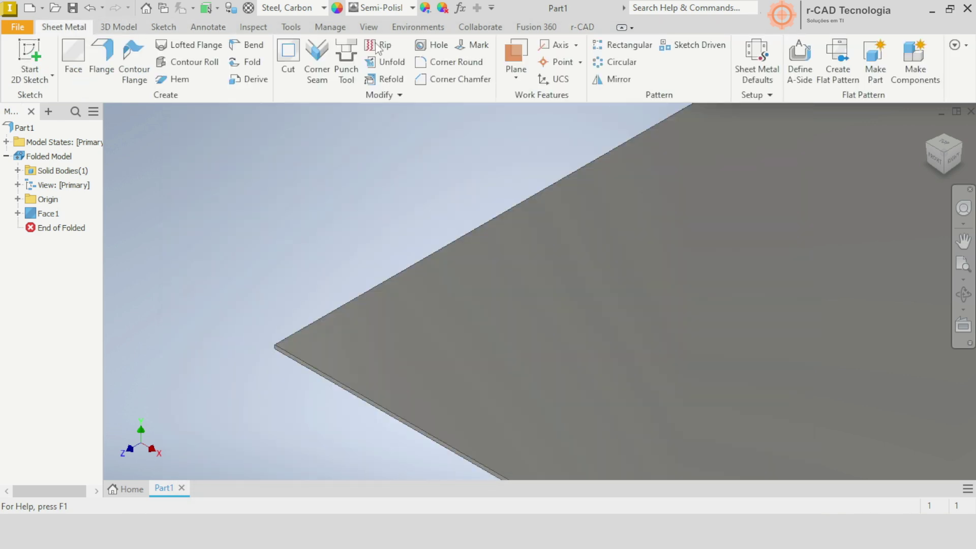
pyautogui.click(747, 69)
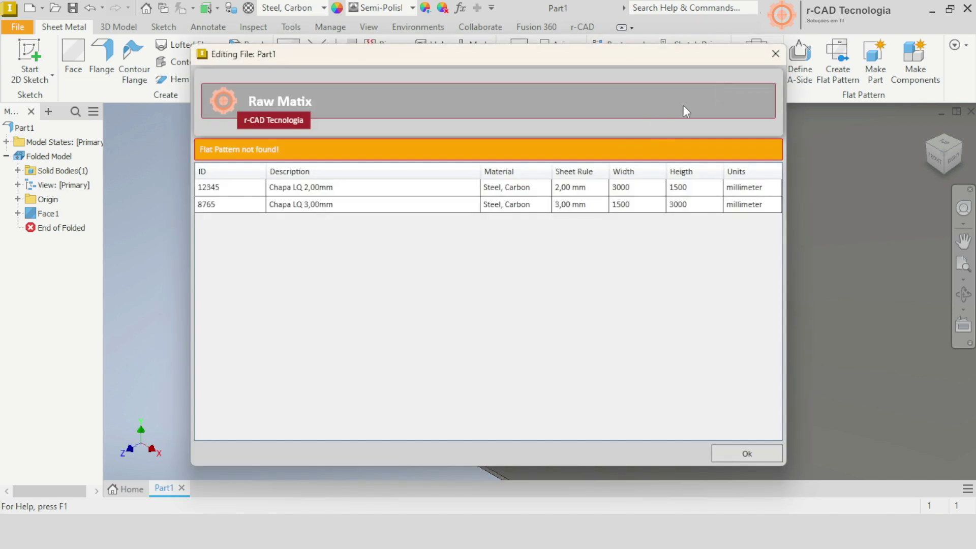
pyautogui.click(438, 206)
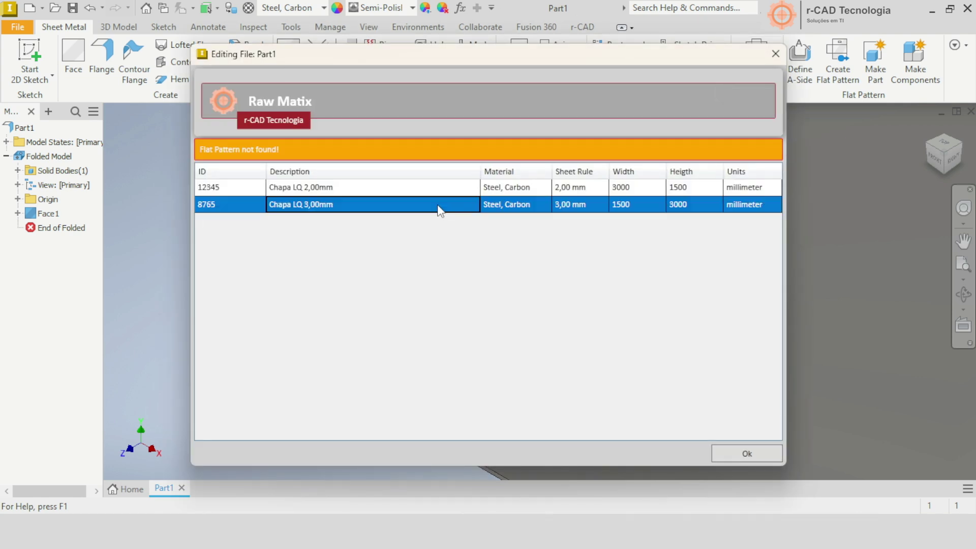
pyautogui.click(722, 458)
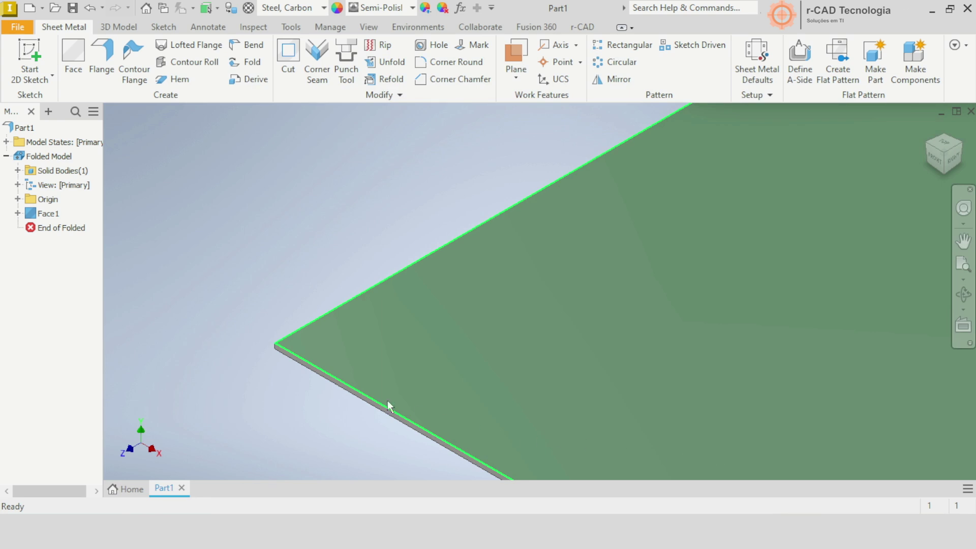
# Step: Measure the plate's thickness along its short vertical corner edge with the 3,00 mm material assigned
pyautogui.press('m')
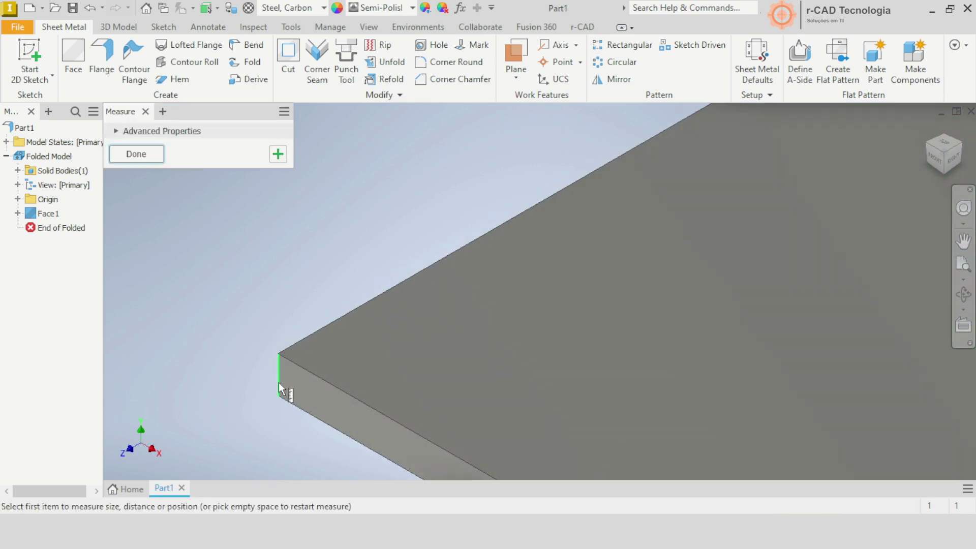
pyautogui.click(278, 382)
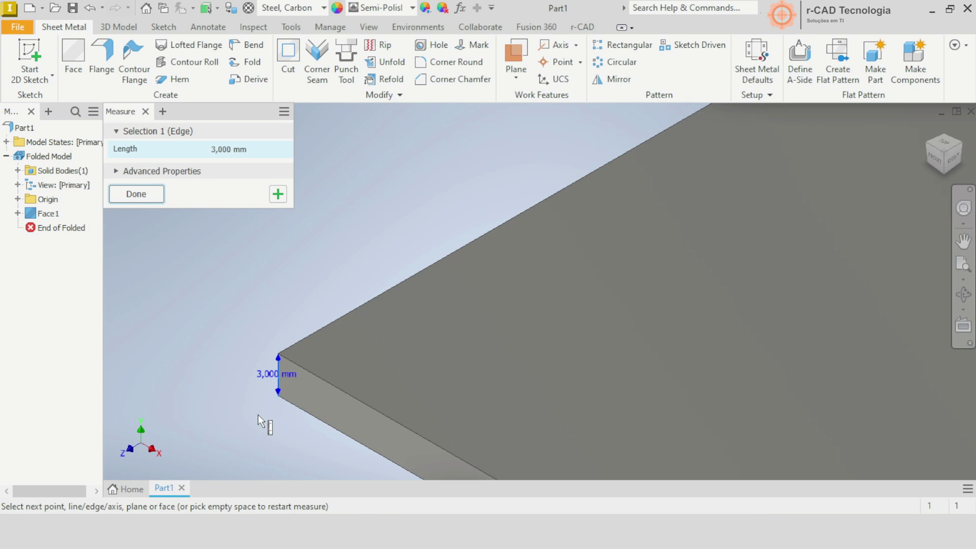
pyautogui.press('Escape')
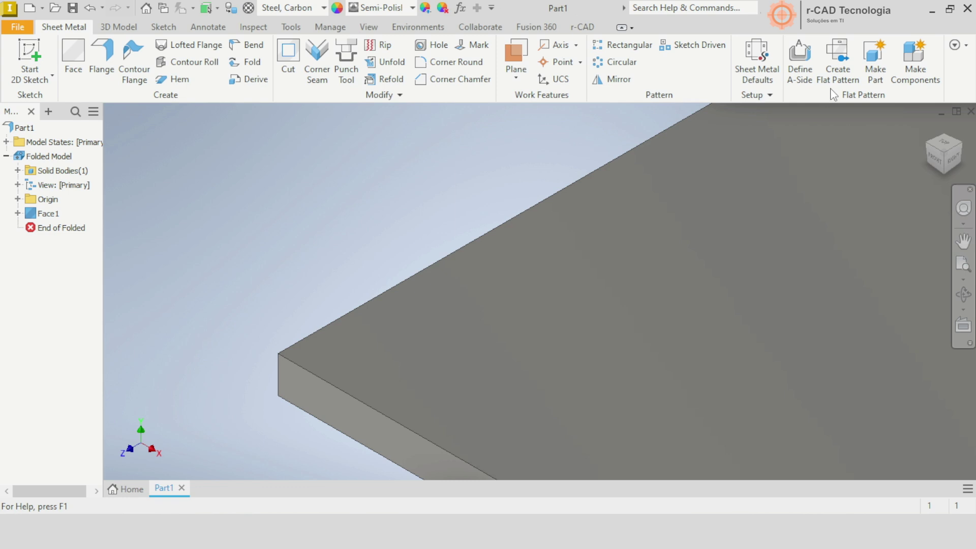
# Step: Create the plate's flat pattern, and reapply the Chapa LQ 3,00mm raw material to the folded part
pyautogui.click(834, 81)
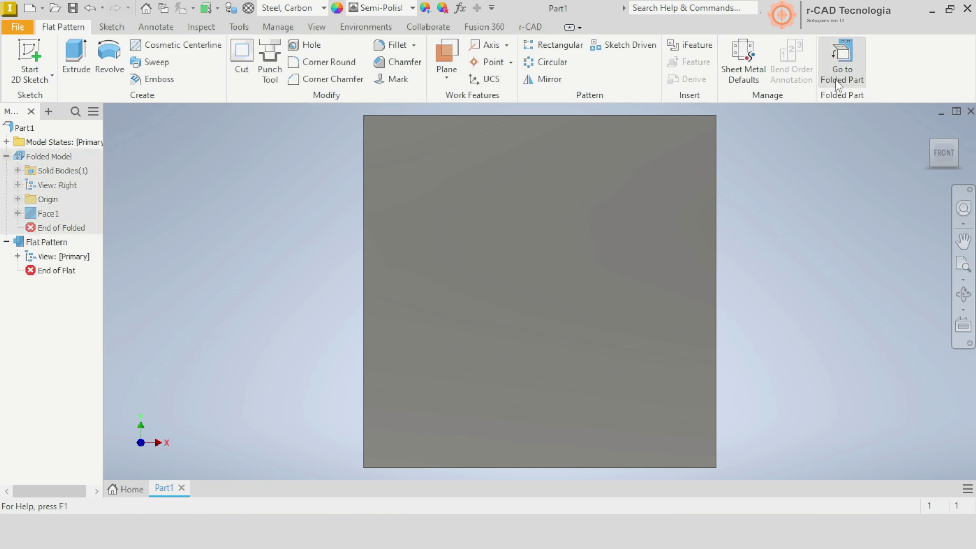
pyautogui.click(838, 83)
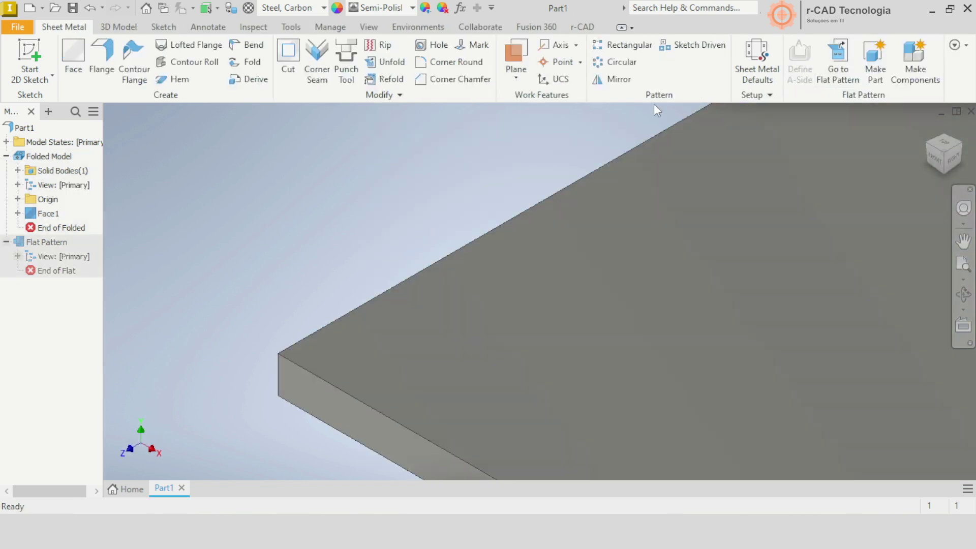
pyautogui.click(750, 74)
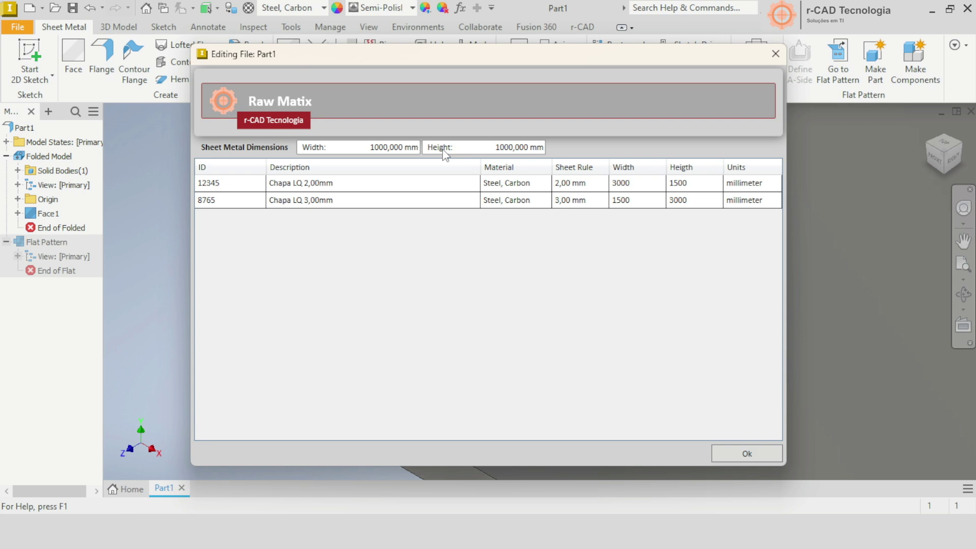
pyautogui.click(445, 186)
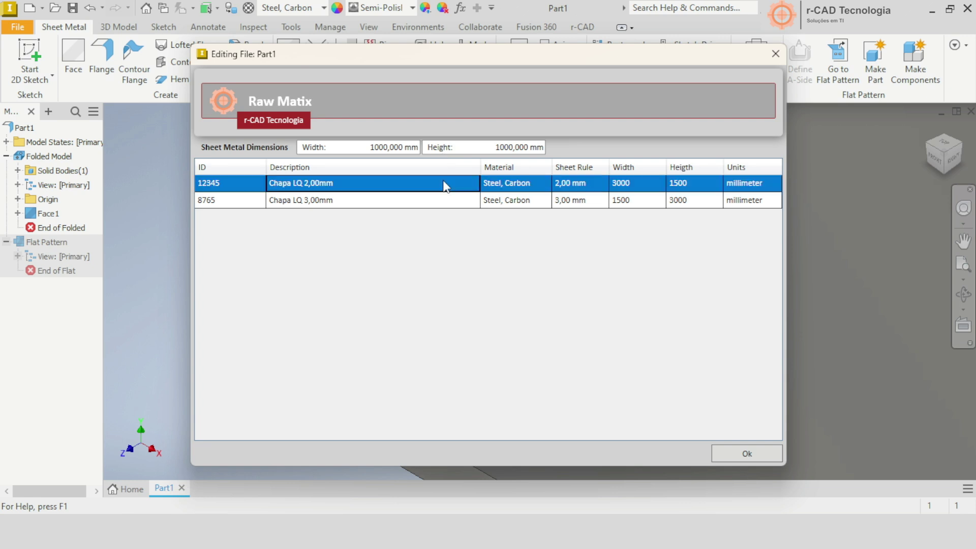
pyautogui.click(447, 201)
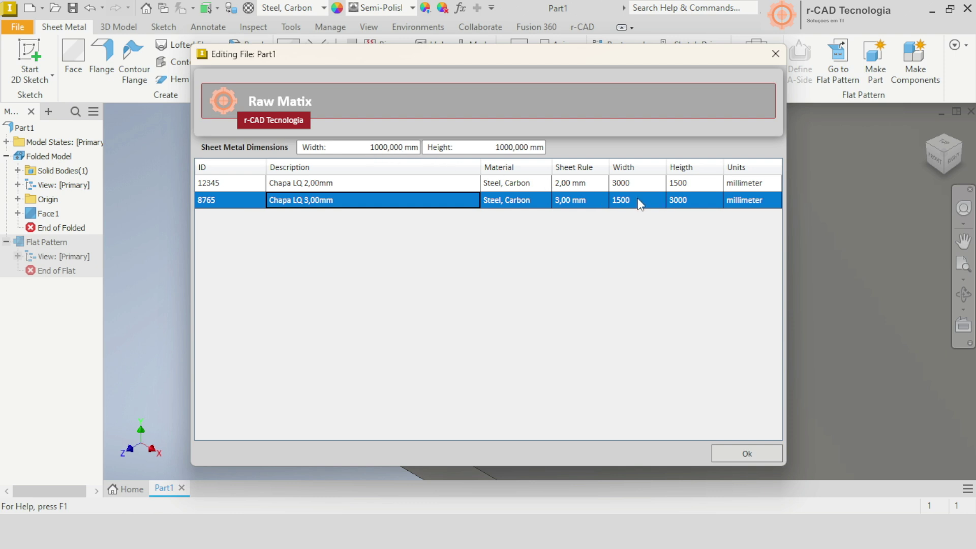
pyautogui.click(747, 453)
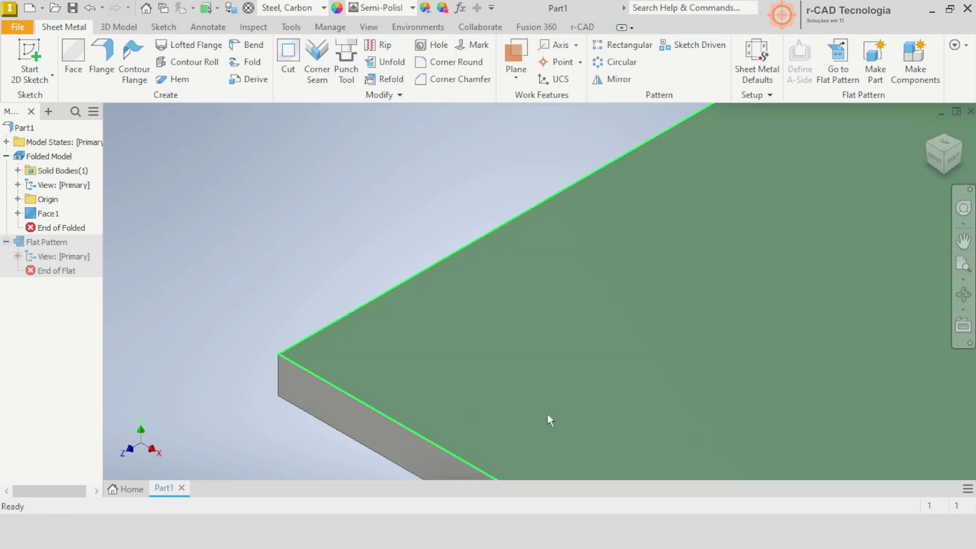
# Step: Edit the Face's sketch and set the front-left side of the square profile to 3500 mm
pyautogui.click(17, 214)
pyautogui.click(60, 228)
pyautogui.doubleClick(60, 229)
pyautogui.press('Home')
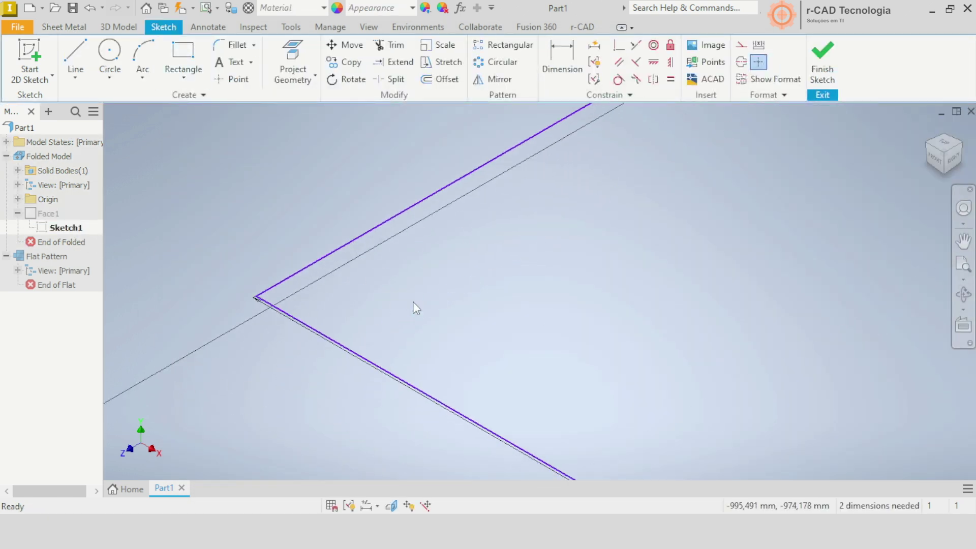
pyautogui.doubleClick(389, 373)
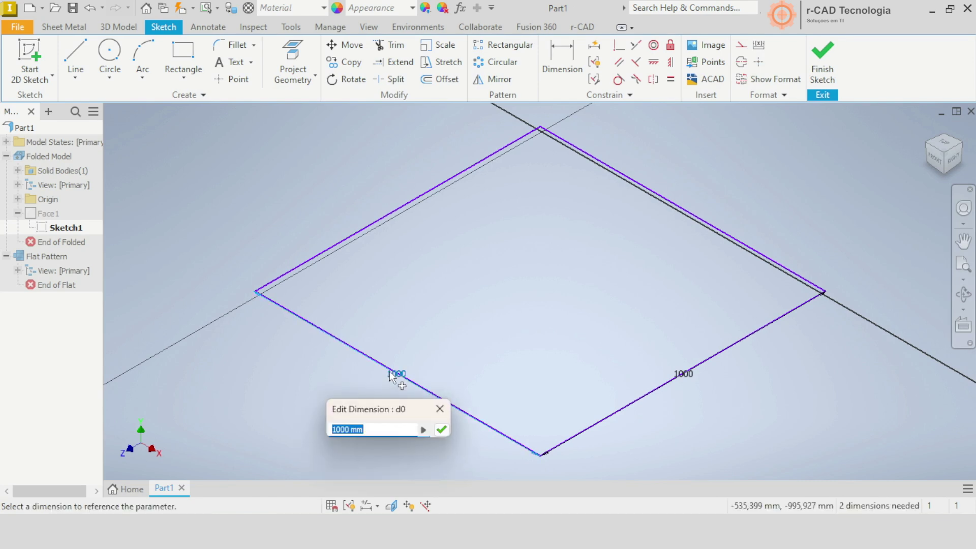
pyautogui.write('3500')
pyautogui.press('Return')
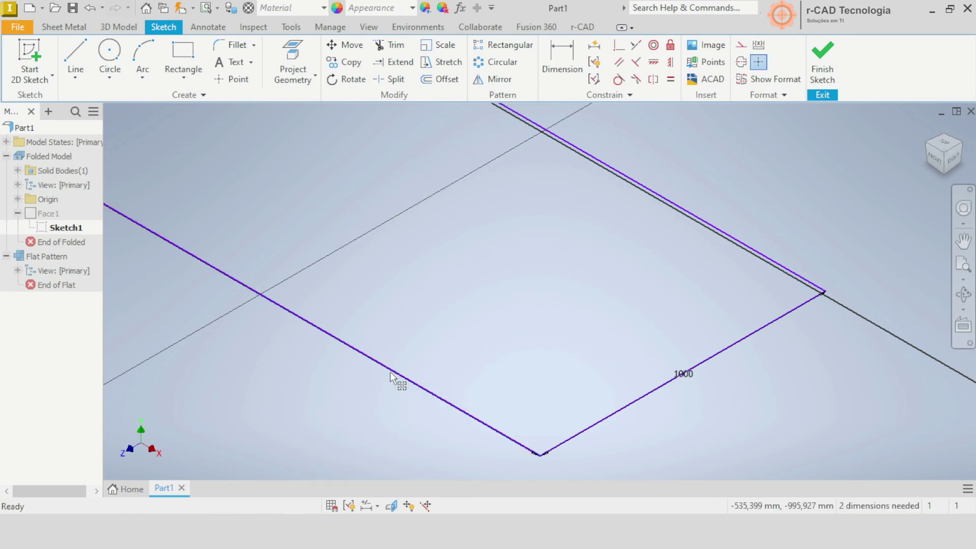
pyautogui.click(824, 56)
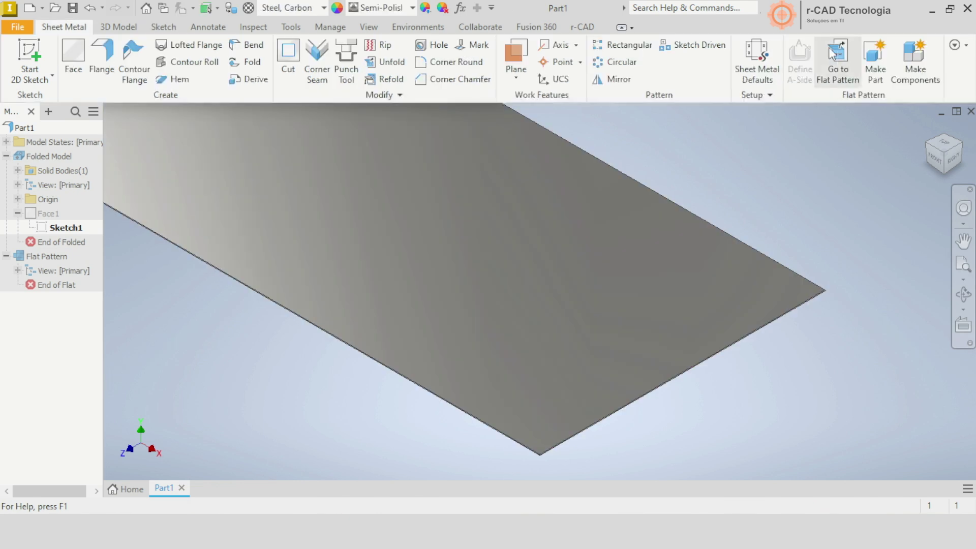
# Step: Check the lengthened plate's dimensions against the Chapa LQ 2,00mm and Chapa LQ 3,00mm sheets in the sheet metal defaults, without assigning either
pyautogui.click(778, 73)
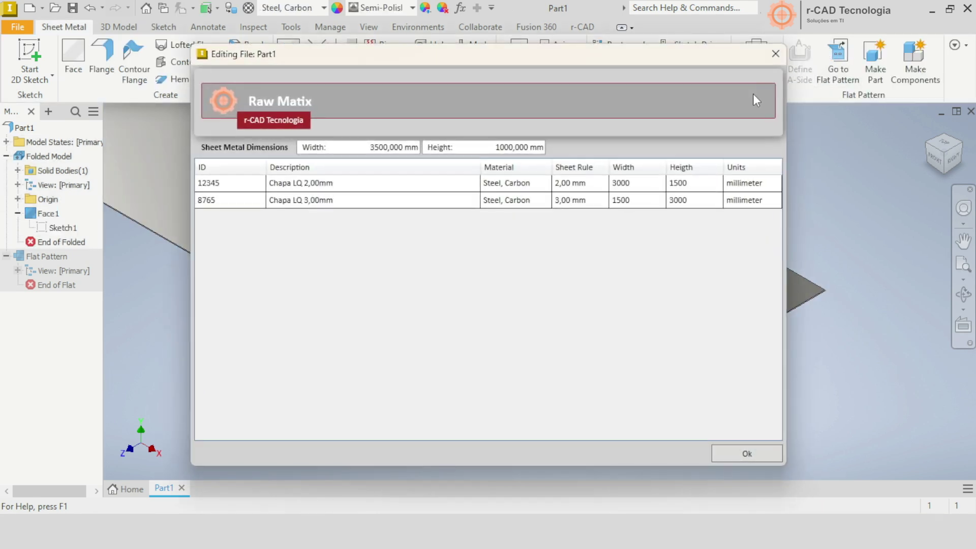
pyautogui.click(591, 184)
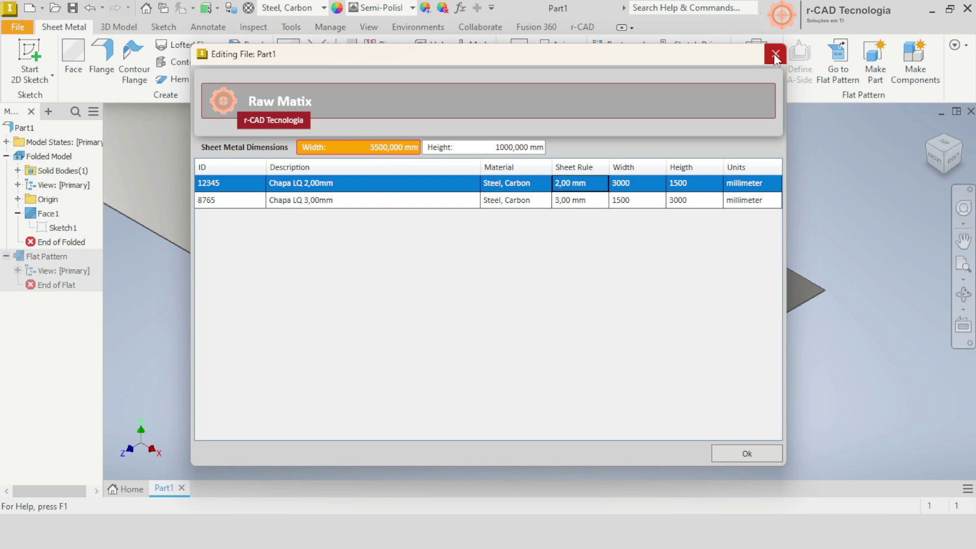
pyautogui.click(716, 201)
pyautogui.click(717, 184)
pyautogui.click(773, 54)
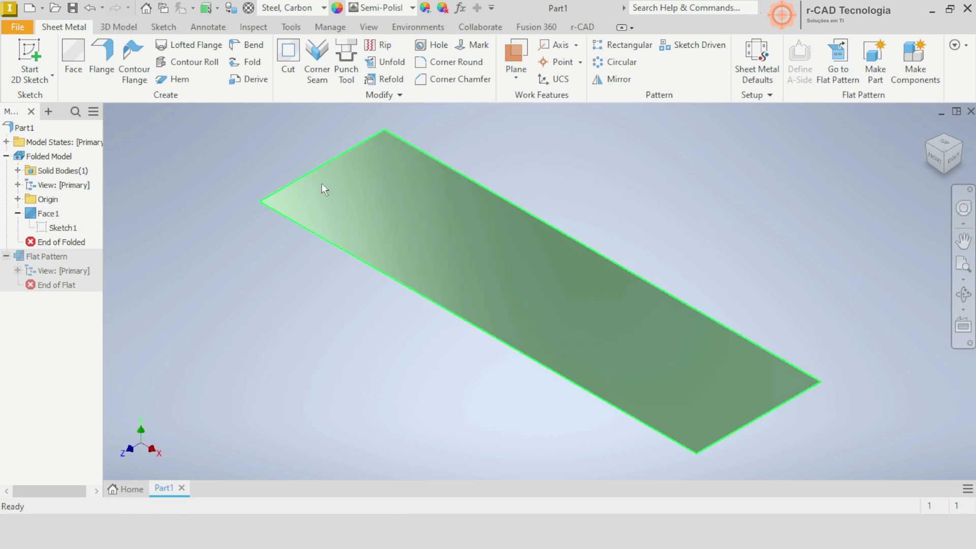
# Step: Add two custom text iProperties without values to the part, named Comprimento Chapa and Largura Chapa
pyautogui.rightClick(19, 131)
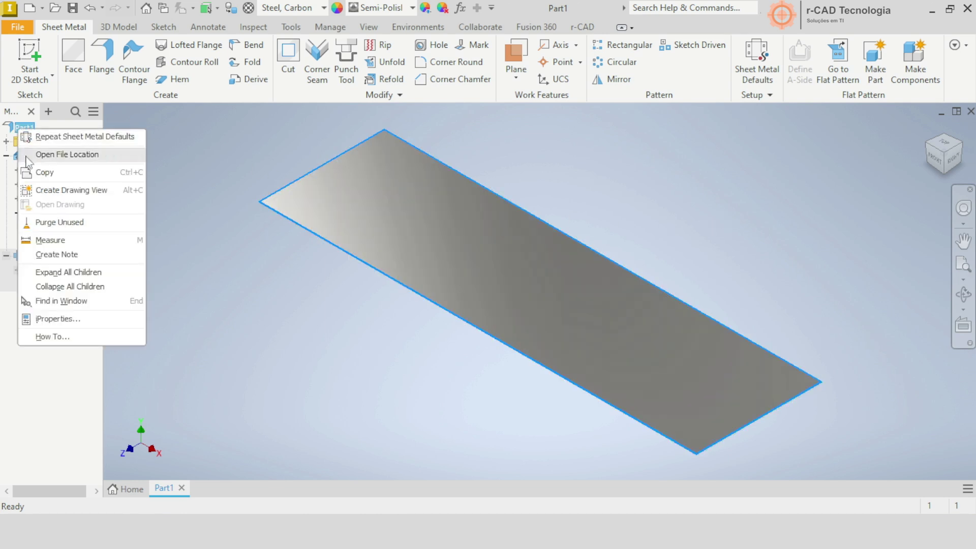
pyautogui.click(57, 318)
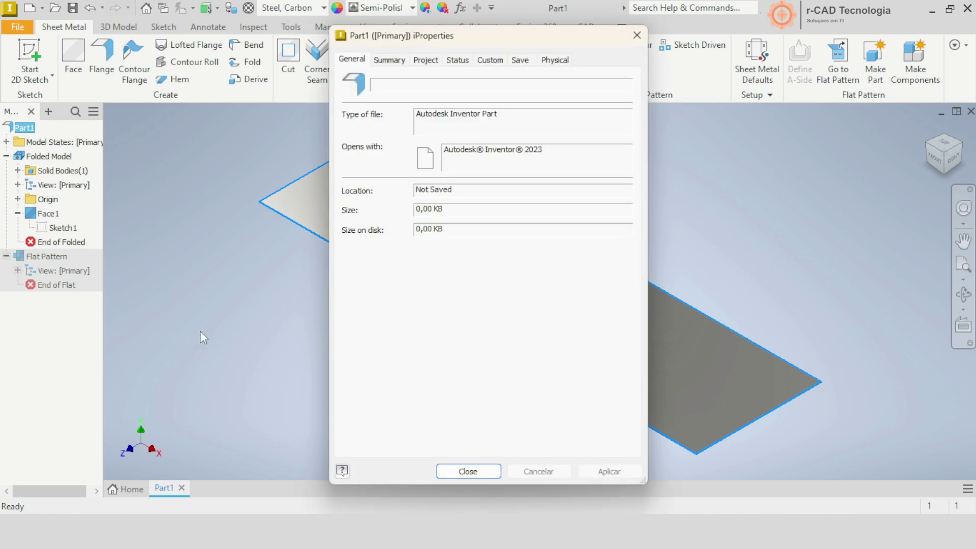
pyautogui.click(497, 61)
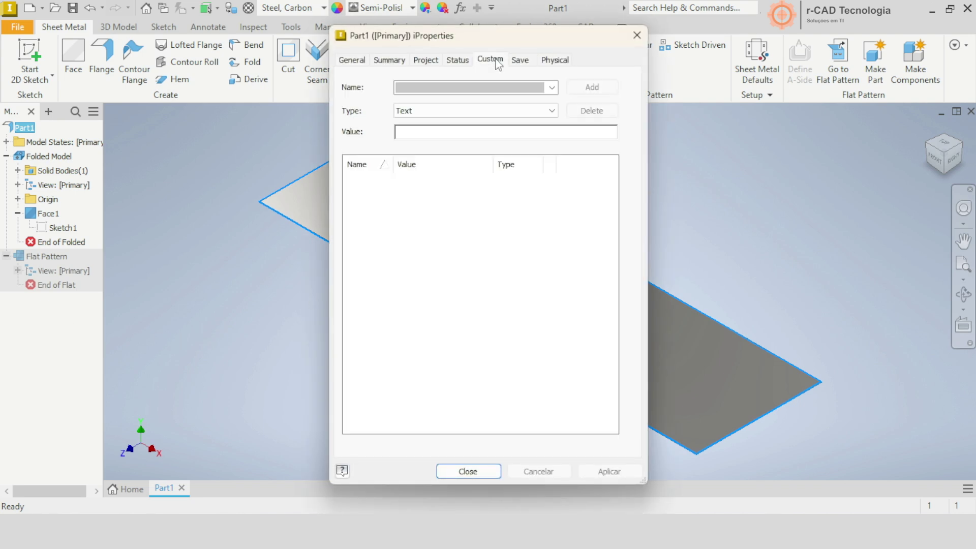
pyautogui.click(484, 87)
pyautogui.write('C')
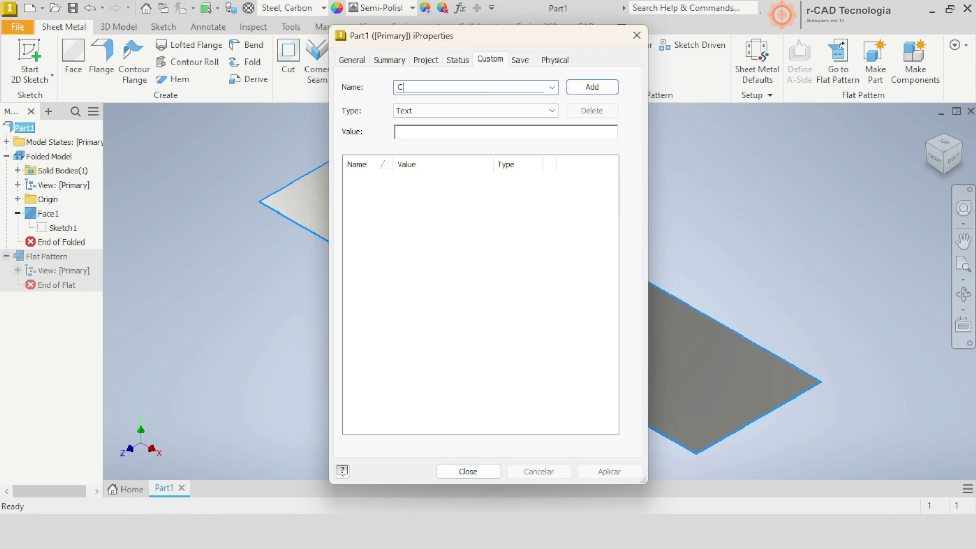
pyautogui.write('omprimento Chapa')
pyautogui.press('Return')
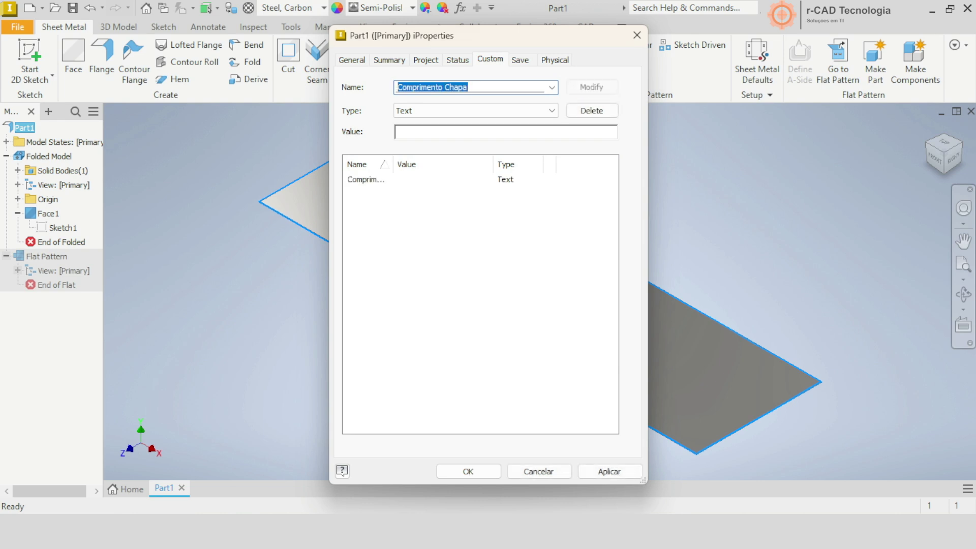
pyautogui.write('Largura Chapa')
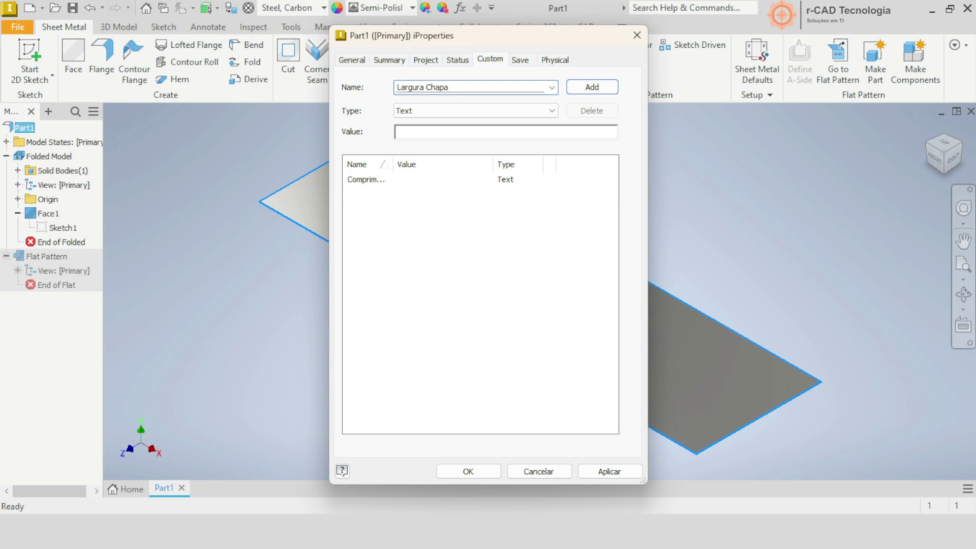
pyautogui.press('Return')
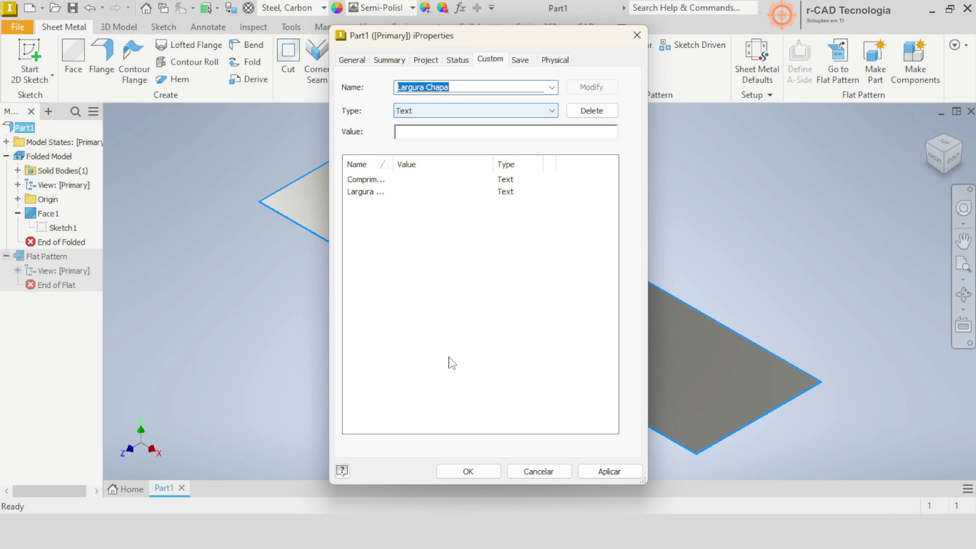
# Step: Confirm the iProperties and assign the Width variable to Comprimento Chapa in the sheet metal database's custom property settings
pyautogui.click(474, 476)
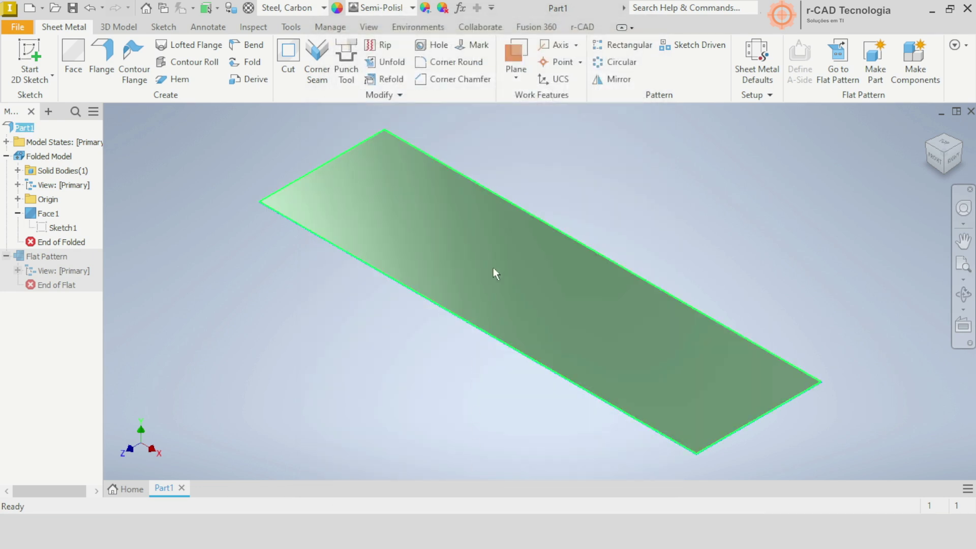
pyautogui.click(584, 28)
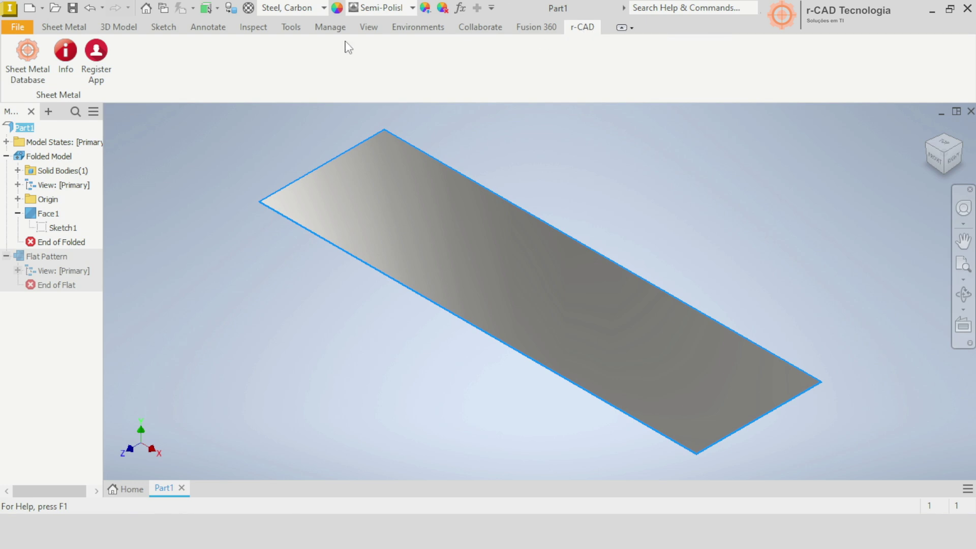
pyautogui.click(29, 49)
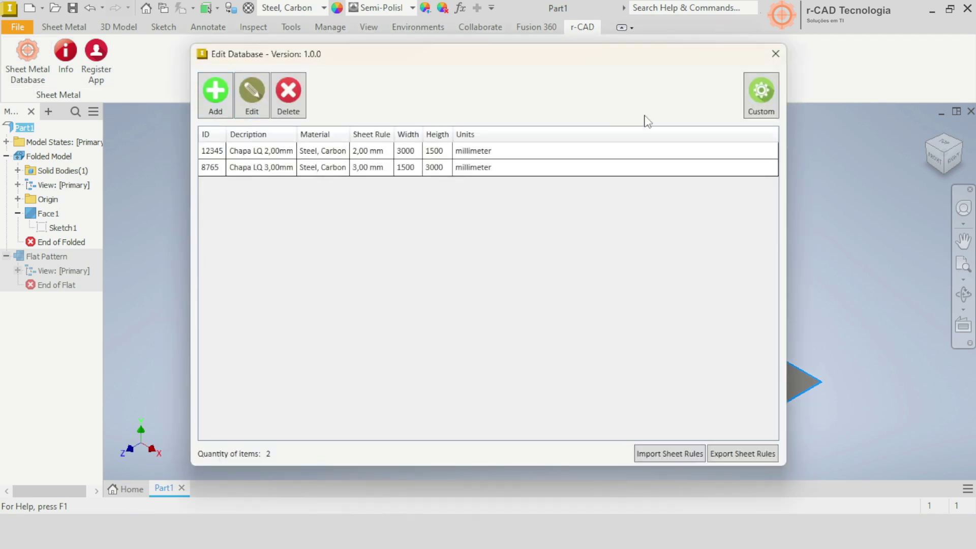
pyautogui.click(757, 107)
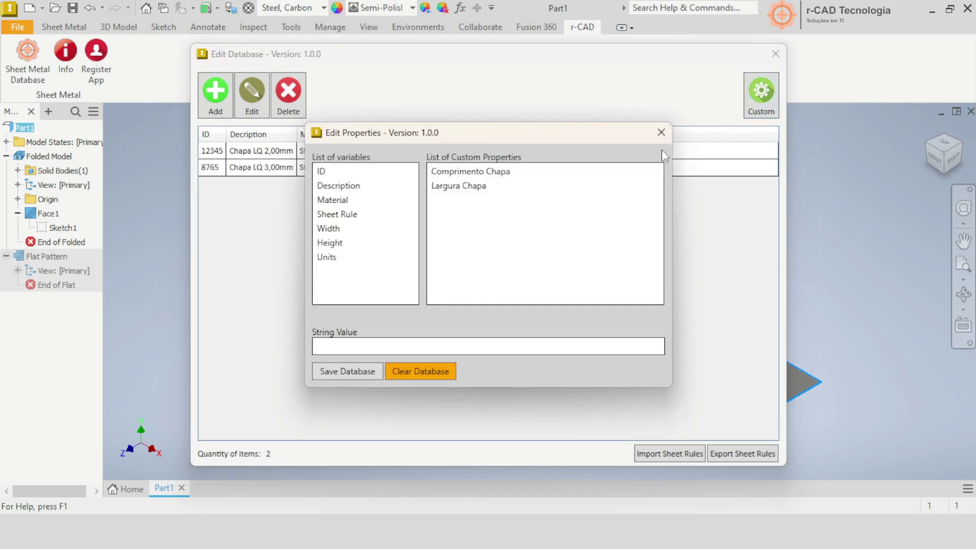
pyautogui.click(544, 179)
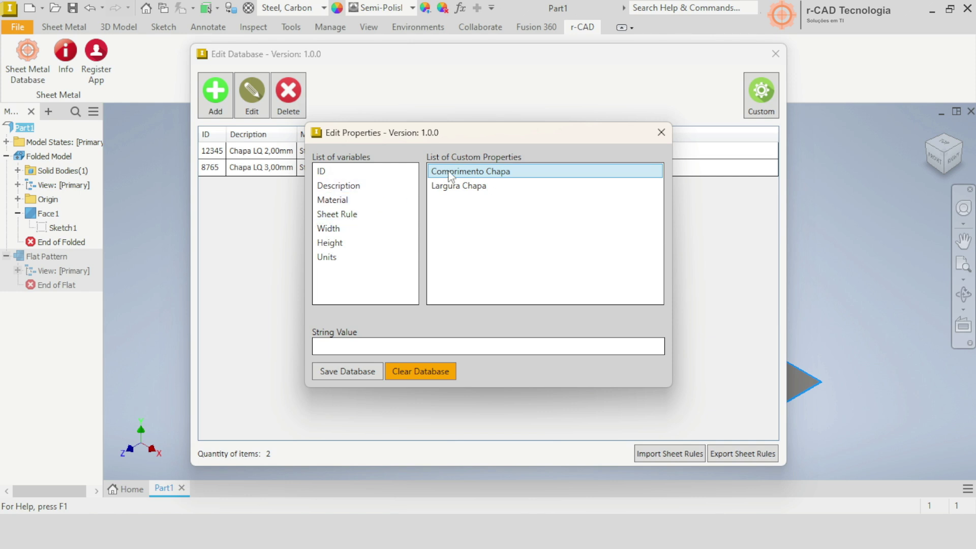
pyautogui.doubleClick(346, 231)
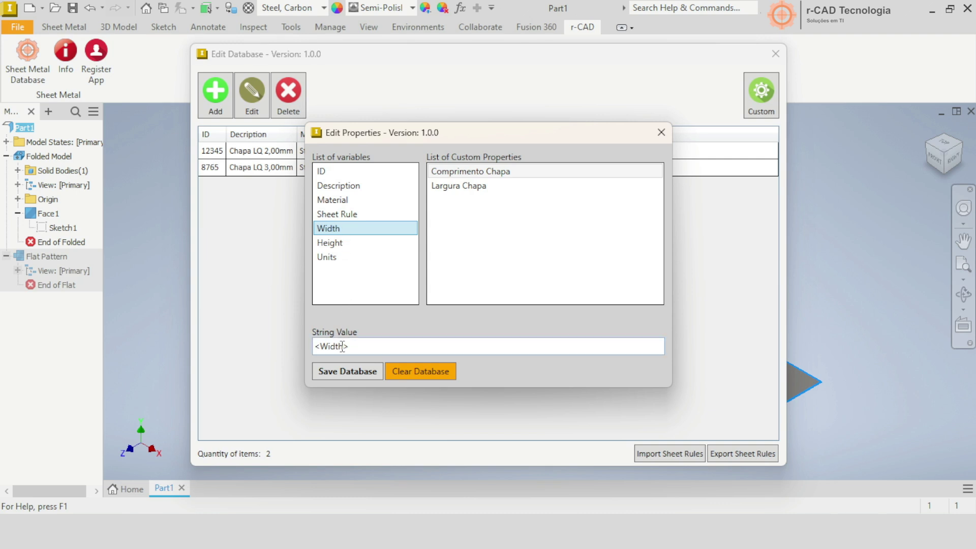
# Step: Assign the Height variable to the Largura Chapa custom property, then save the property mappings and close the sheet metal database
pyautogui.click(460, 188)
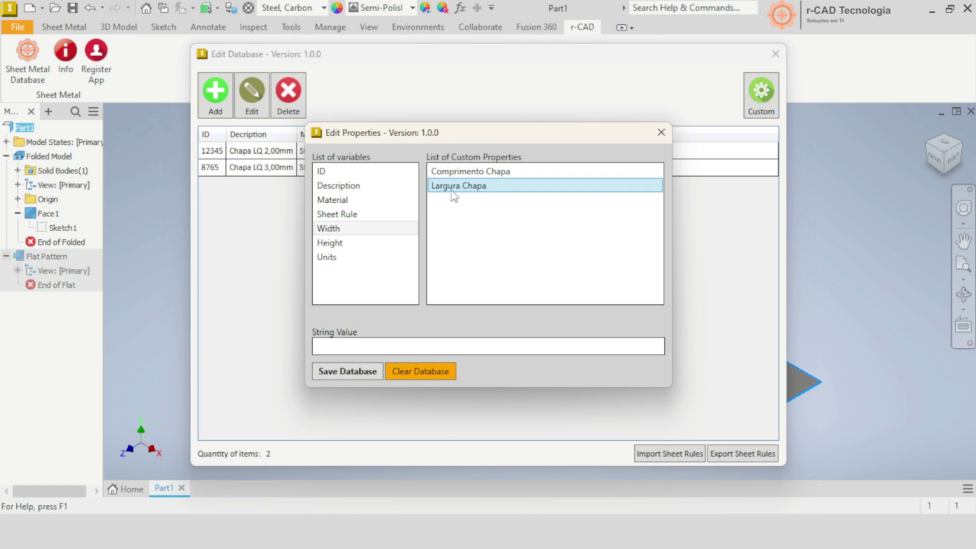
pyautogui.doubleClick(350, 245)
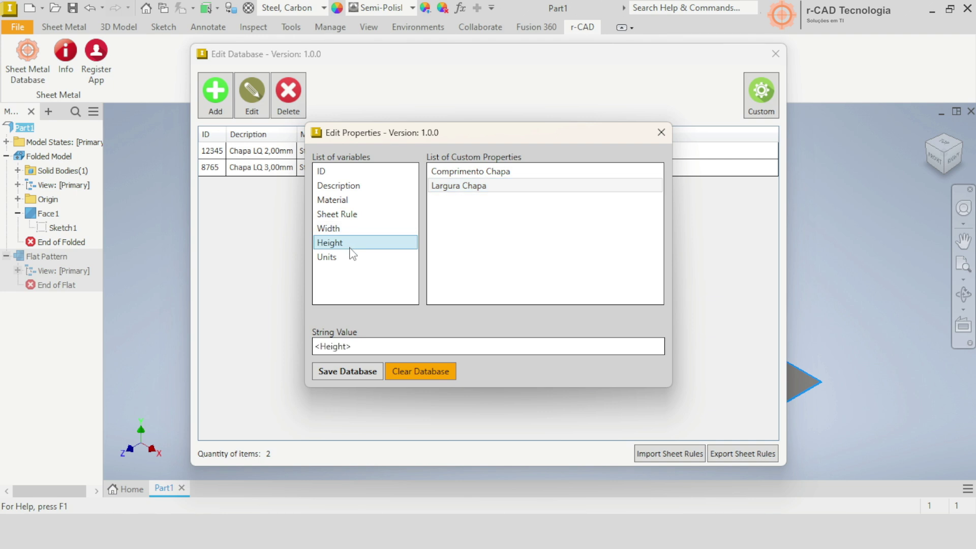
pyautogui.click(363, 375)
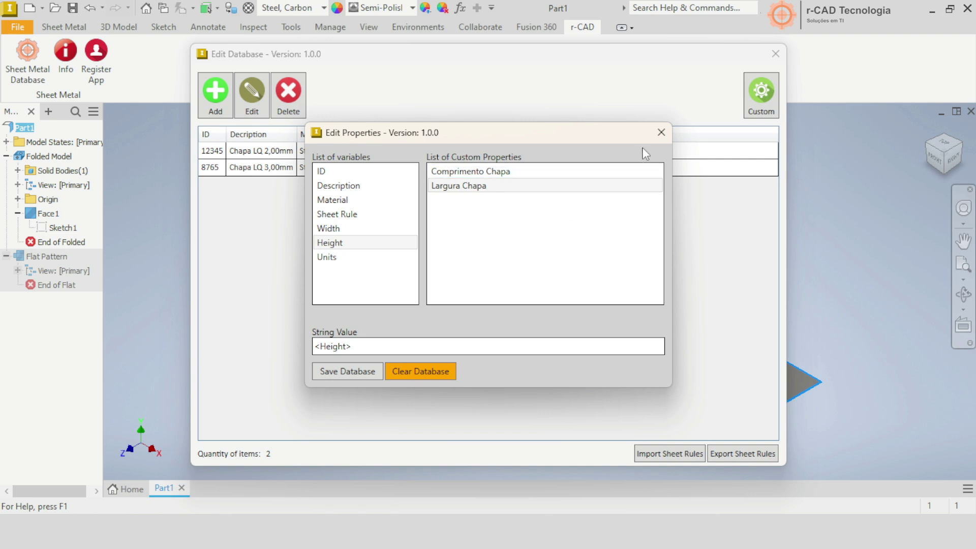
pyautogui.click(659, 139)
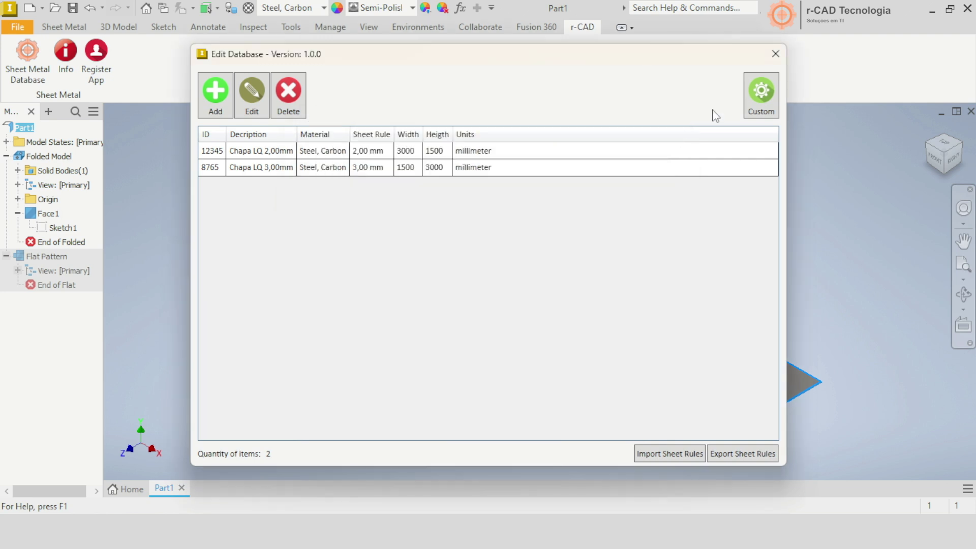
pyautogui.click(775, 54)
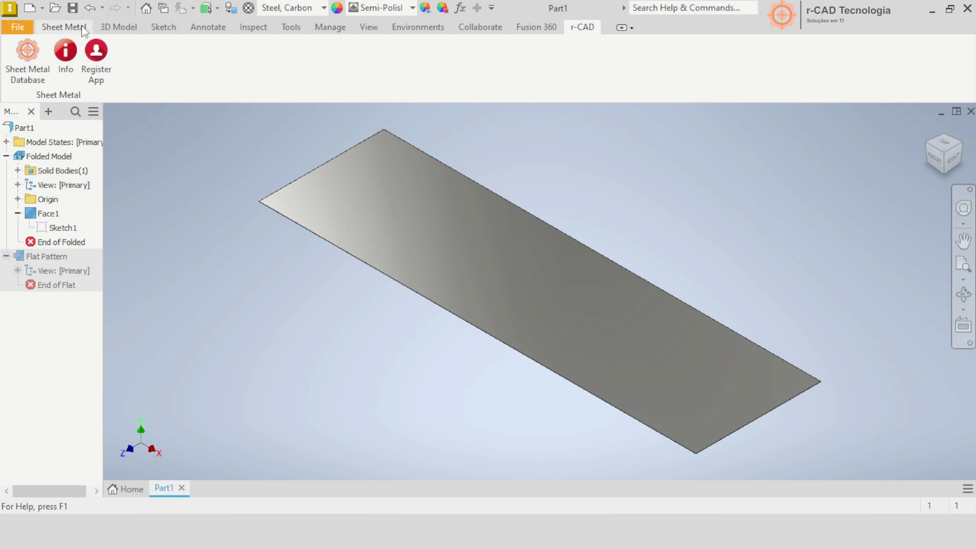
# Step: Save the part as Teste in the Arquivos Teste Inventor folder
pyautogui.click(73, 8)
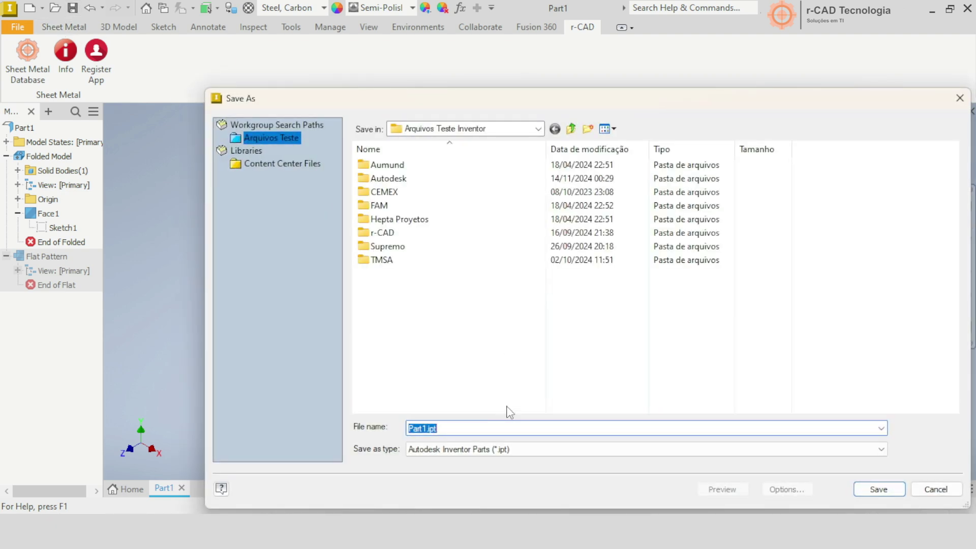
pyautogui.write('Teste')
pyautogui.press('Return')
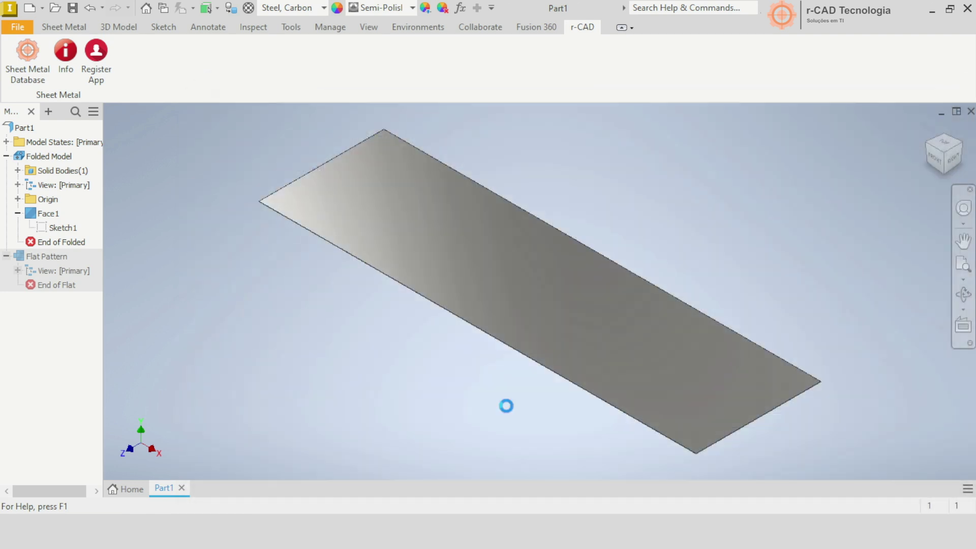
# Step: Check the values of Comprimento Chapa and Largura Chapa in the saved part's custom iProperties
pyautogui.rightClick(31, 127)
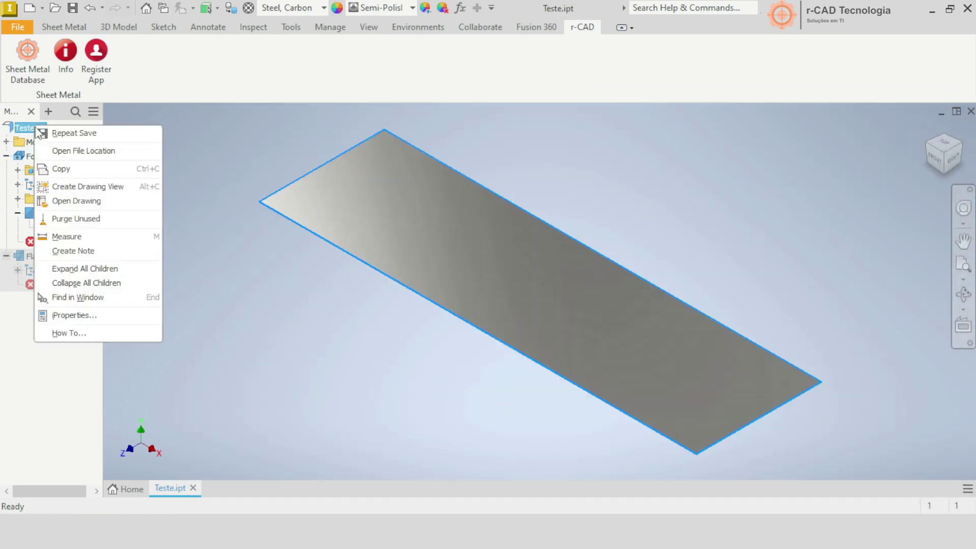
pyautogui.click(81, 315)
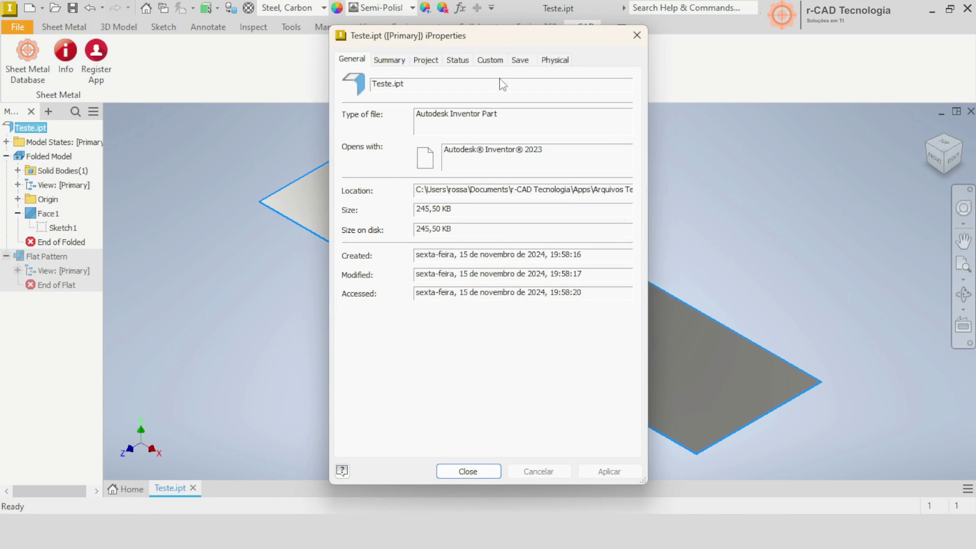
pyautogui.click(502, 62)
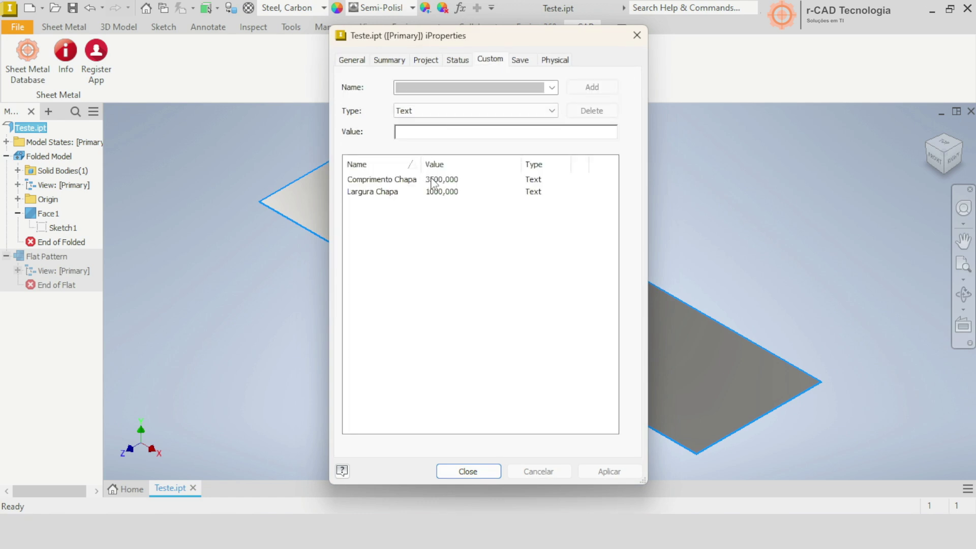
pyautogui.click(636, 36)
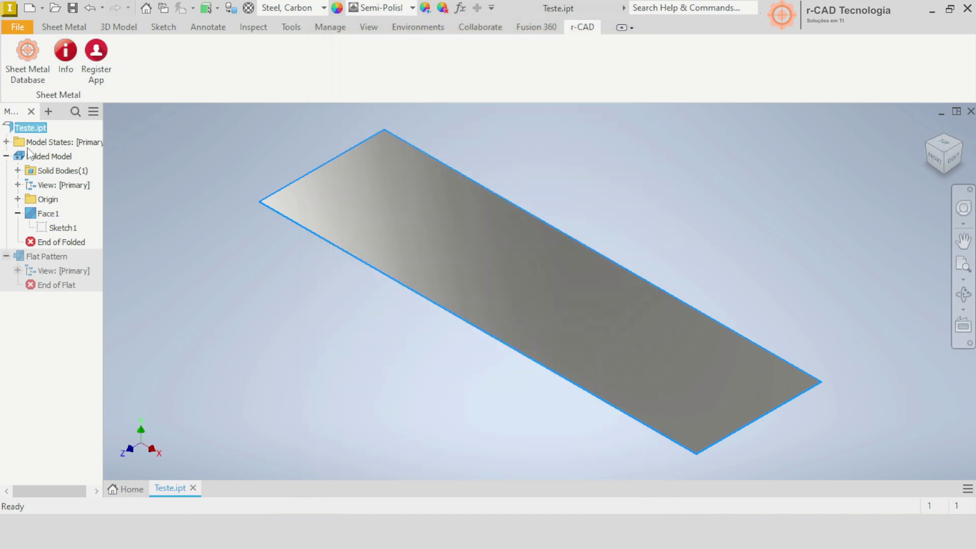
# Step: Edit the Face's sketch, setting the profile's short front-right side to 1200 mm and its long front-left side to 800 mm
pyautogui.click(63, 227)
pyautogui.doubleClick(62, 228)
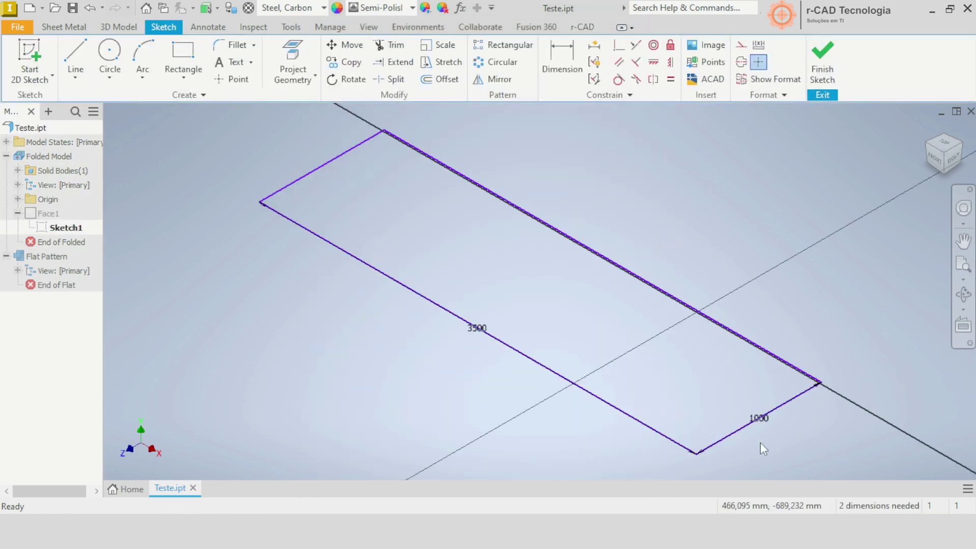
pyautogui.doubleClick(764, 419)
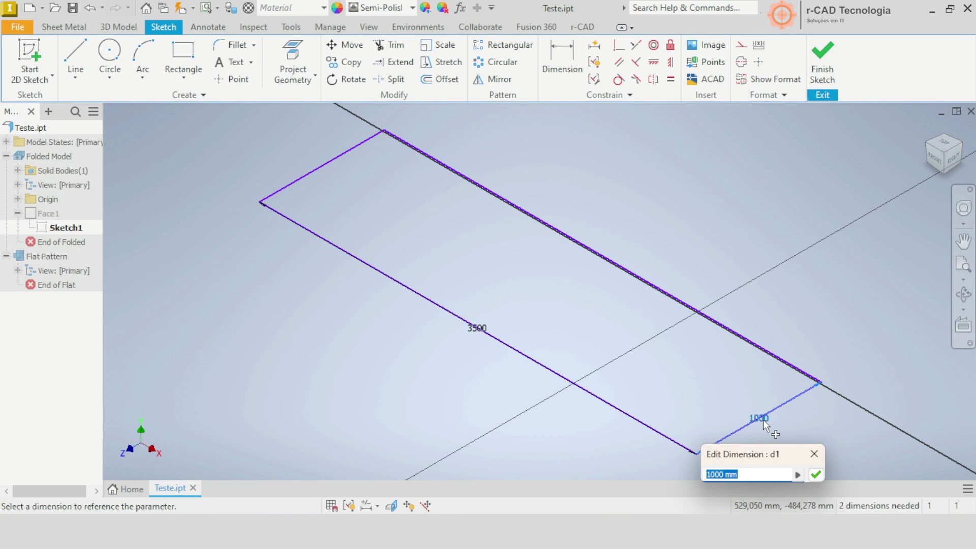
pyautogui.write('1200')
pyautogui.press('Return')
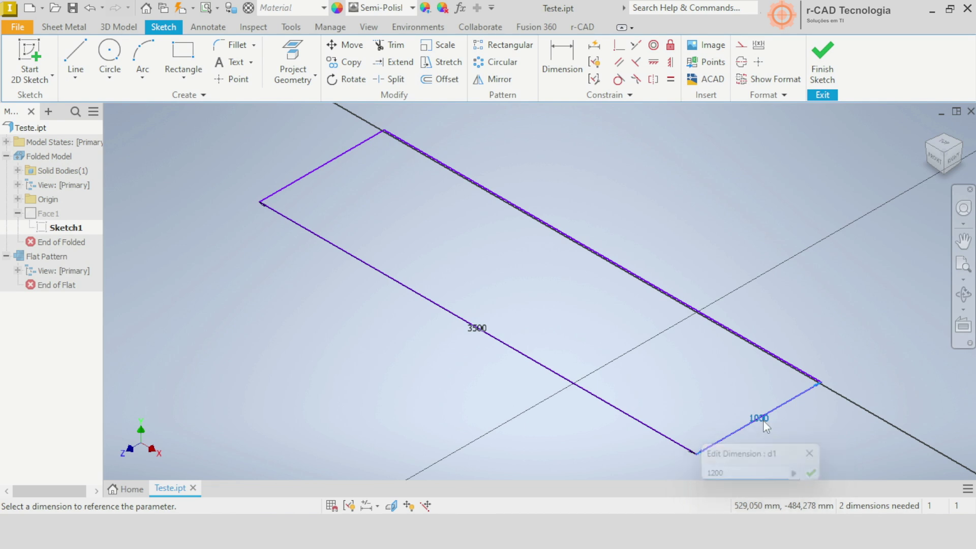
pyautogui.doubleClick(479, 330)
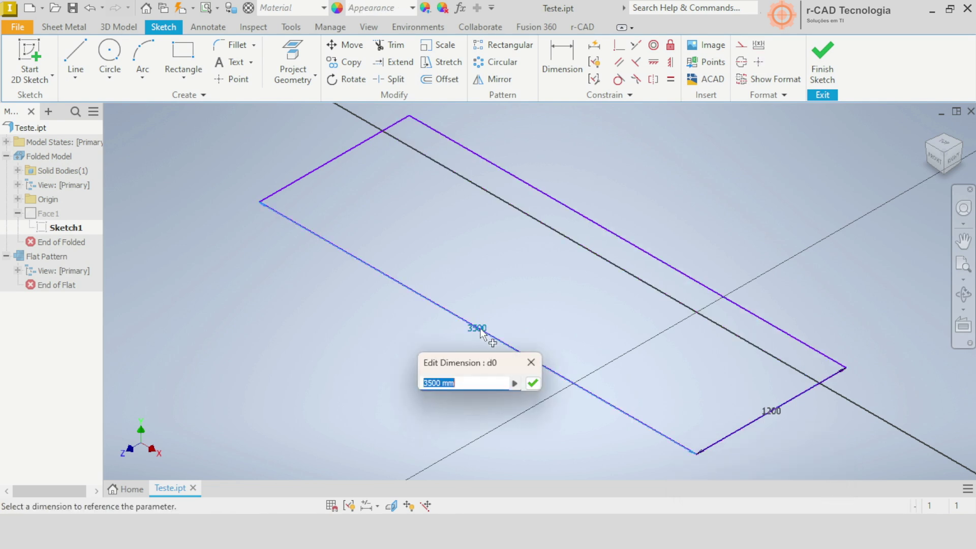
pyautogui.write('8')
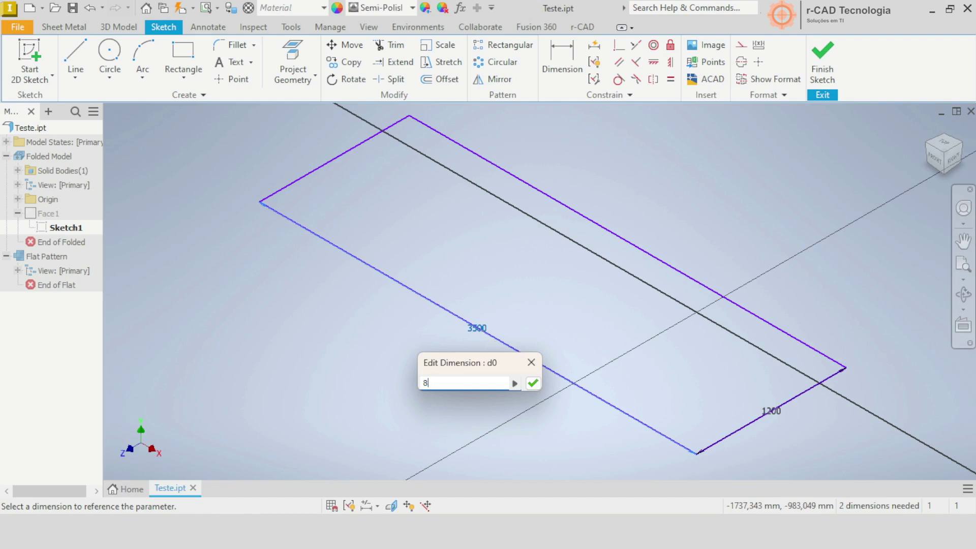
pyautogui.write('00')
pyautogui.press('Return')
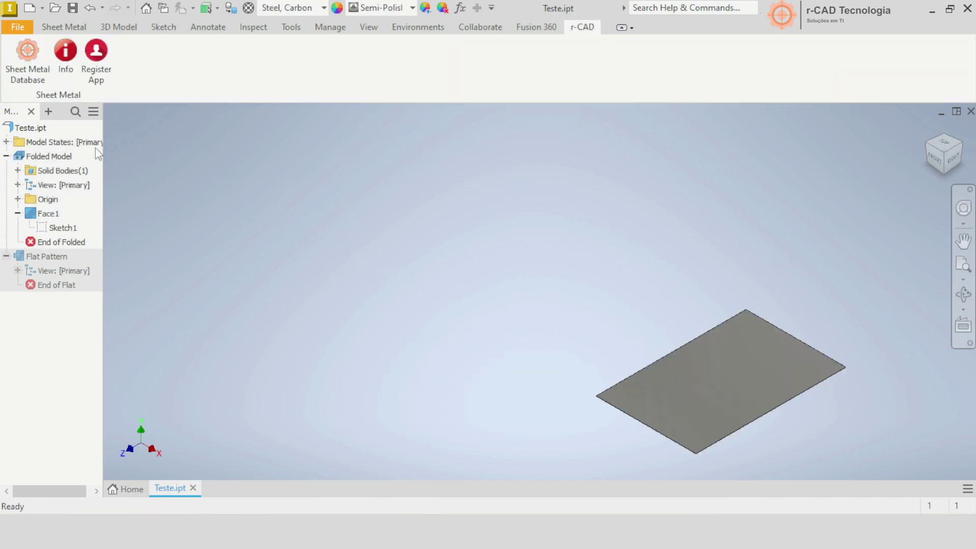
# Step: Check how the custom iProperties Comprimento Chapa and Largura Chapa read for the resized plate
pyautogui.rightClick(39, 127)
pyautogui.click(69, 319)
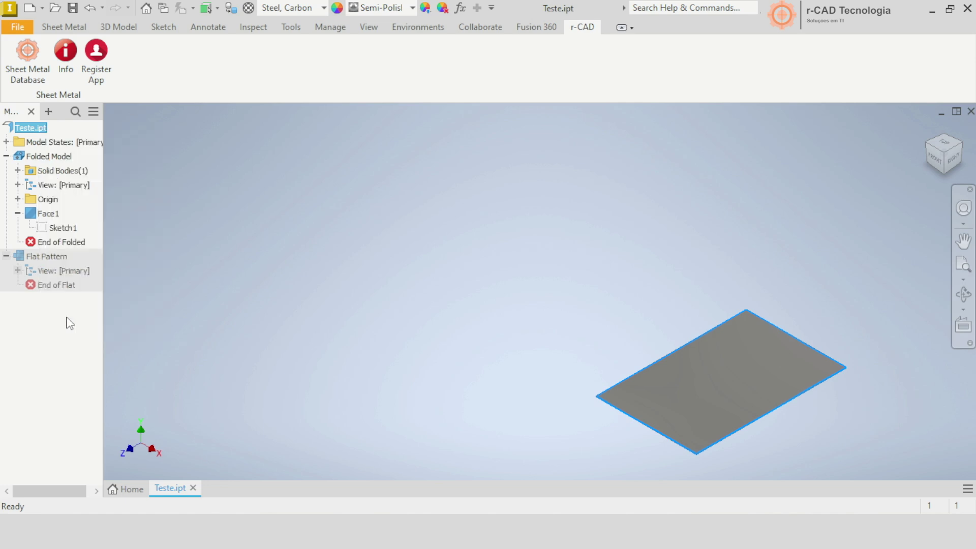
pyautogui.click(490, 61)
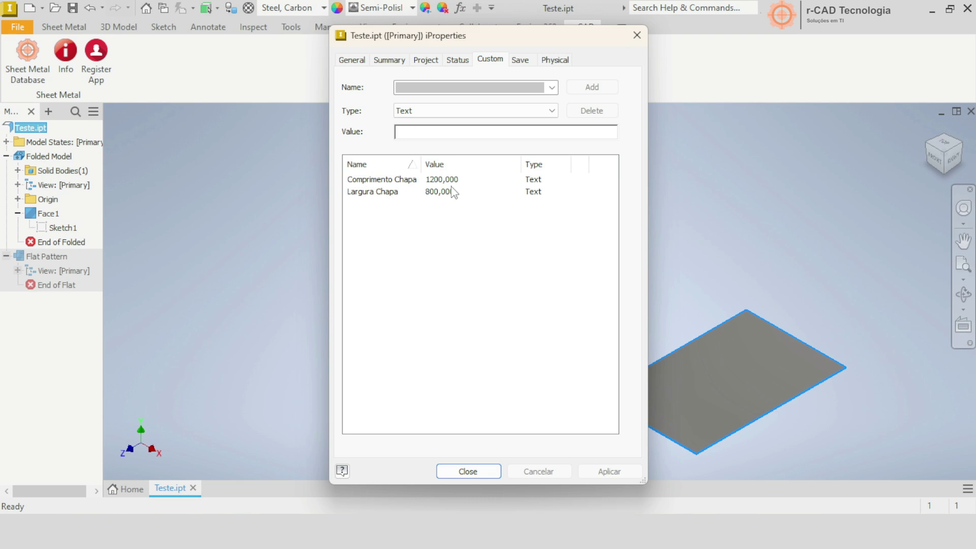
pyautogui.click(634, 44)
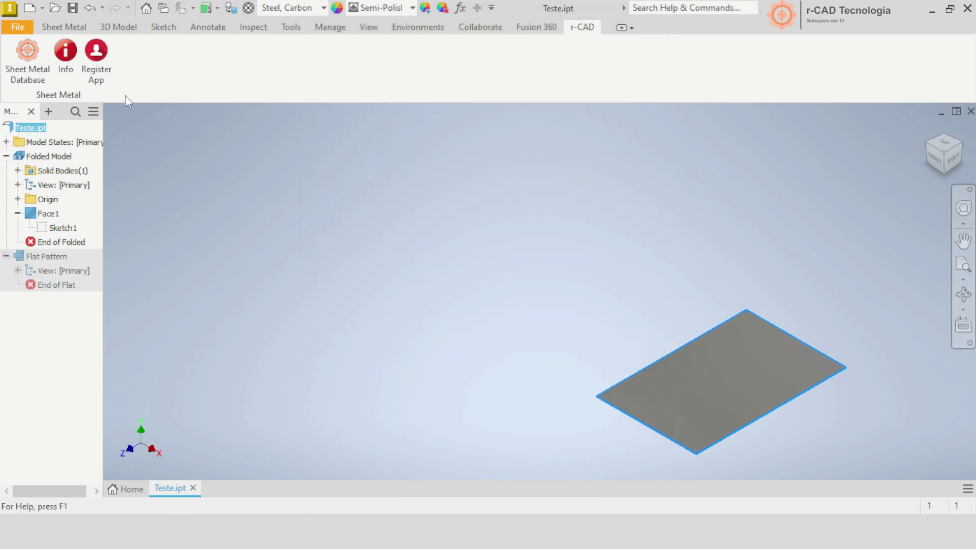
# Step: Append the Units variable to Comprimento Chapa in the database's custom property settings so its string value is <Width><Units>
pyautogui.click(36, 75)
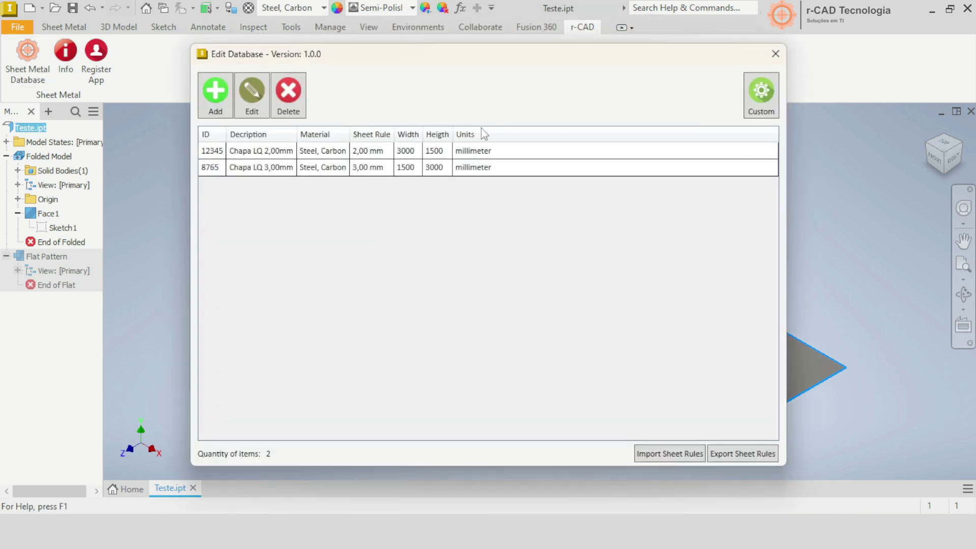
pyautogui.click(756, 109)
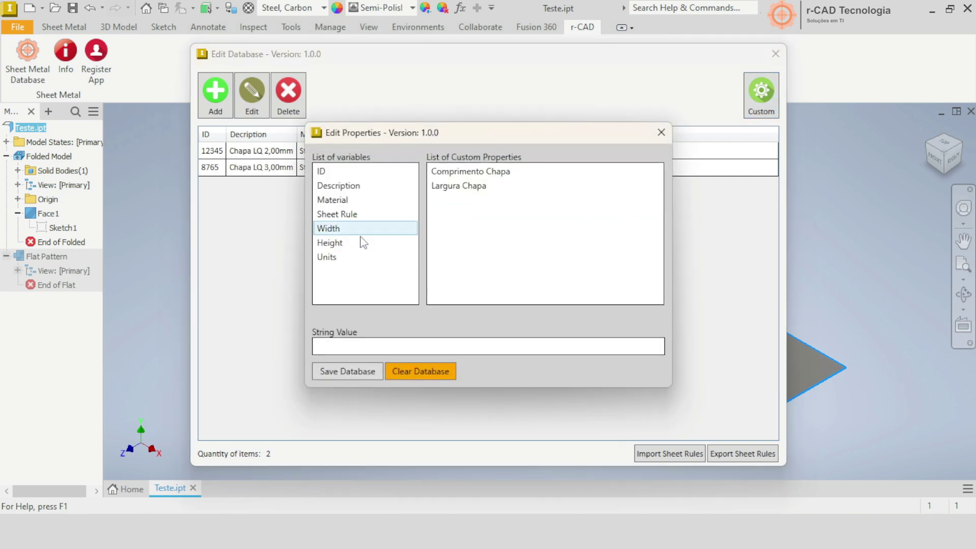
pyautogui.click(460, 175)
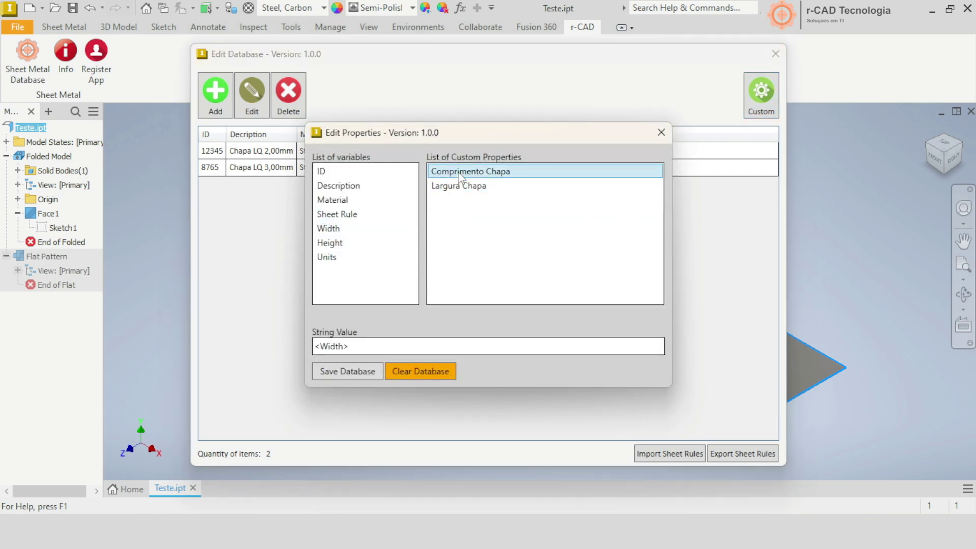
pyautogui.click(369, 347)
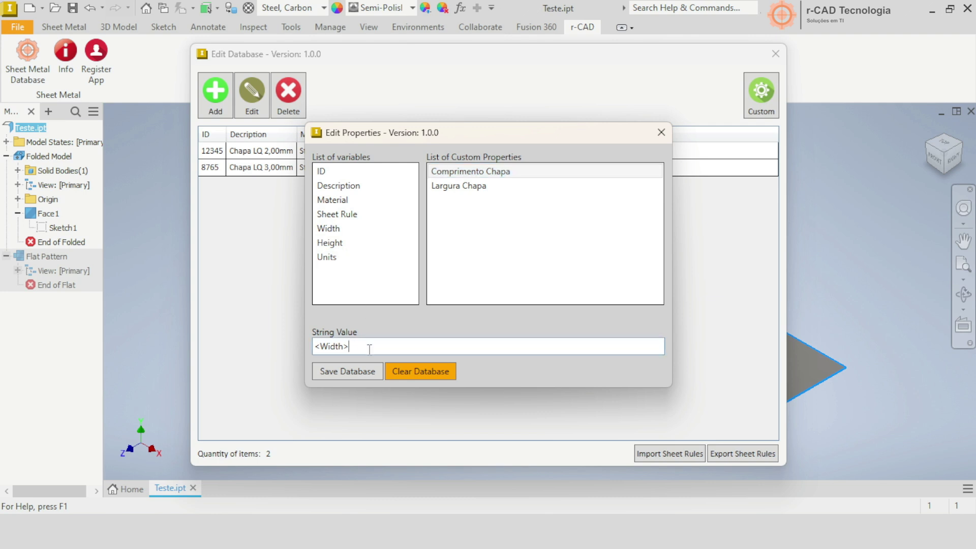
pyautogui.doubleClick(345, 258)
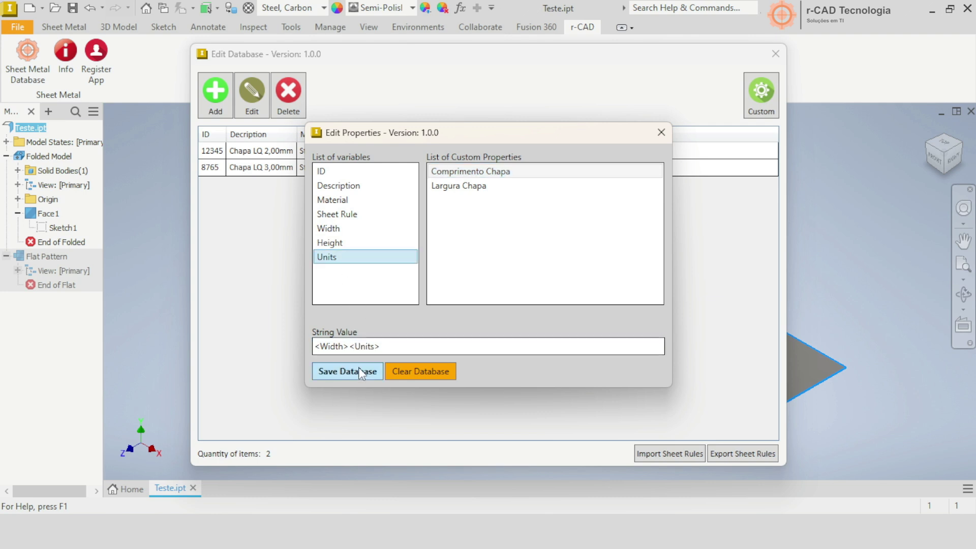
# Step: Append the Units variable to Largura Chapa, giving the string value <Height><Units>, and save the property mappings
pyautogui.click(465, 188)
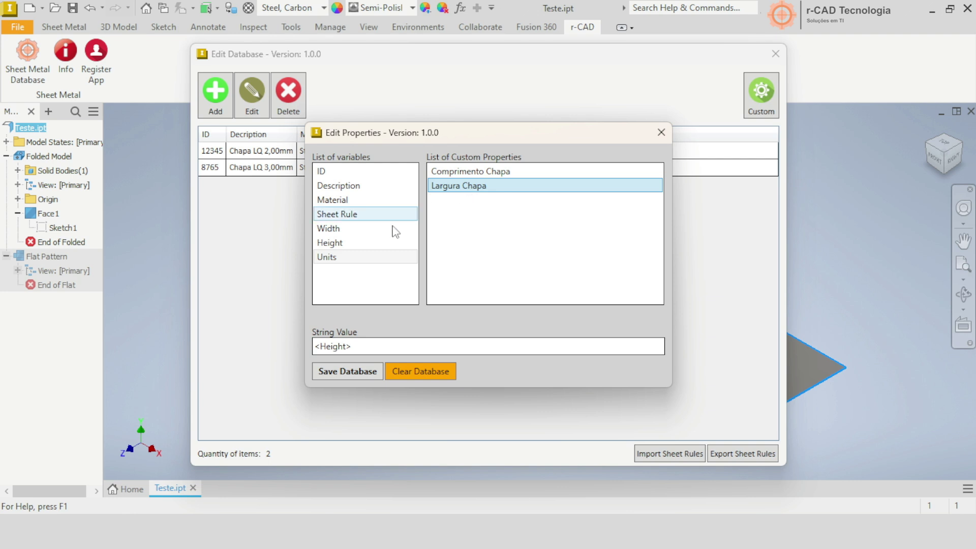
pyautogui.click(361, 346)
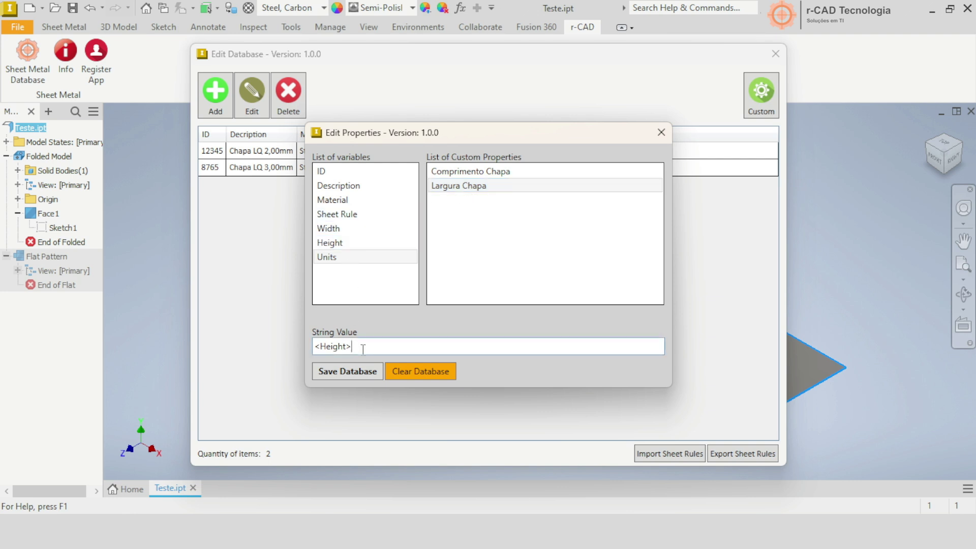
pyautogui.click(338, 258)
pyautogui.doubleClick(337, 258)
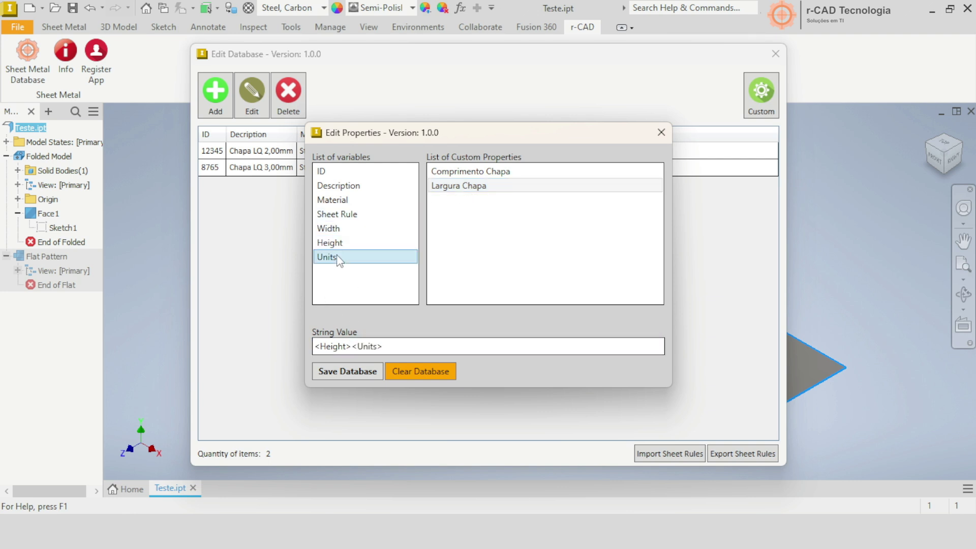
pyautogui.click(336, 375)
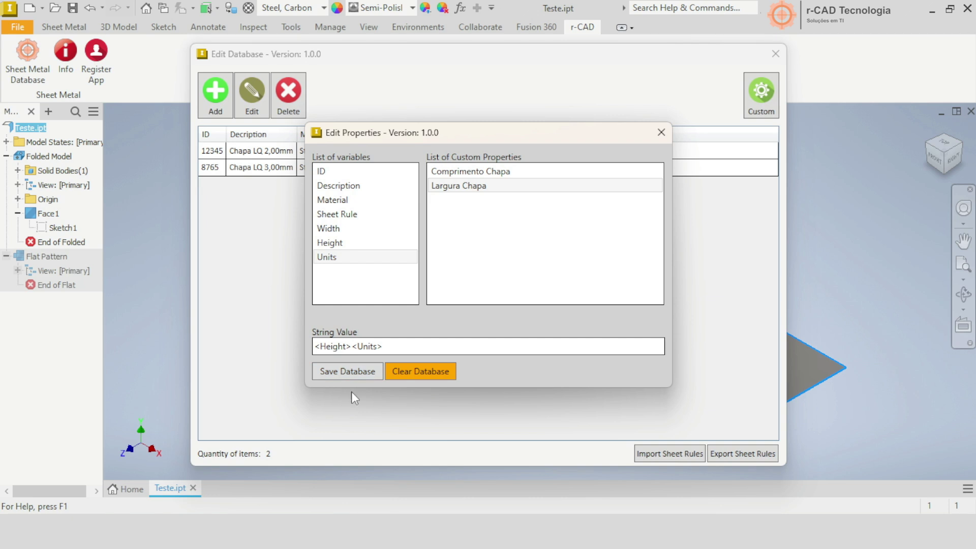
# Step: Leave the database settings and check how the part's custom iProperties Comprimento Chapa and Largura Chapa read with units
pyautogui.click(660, 133)
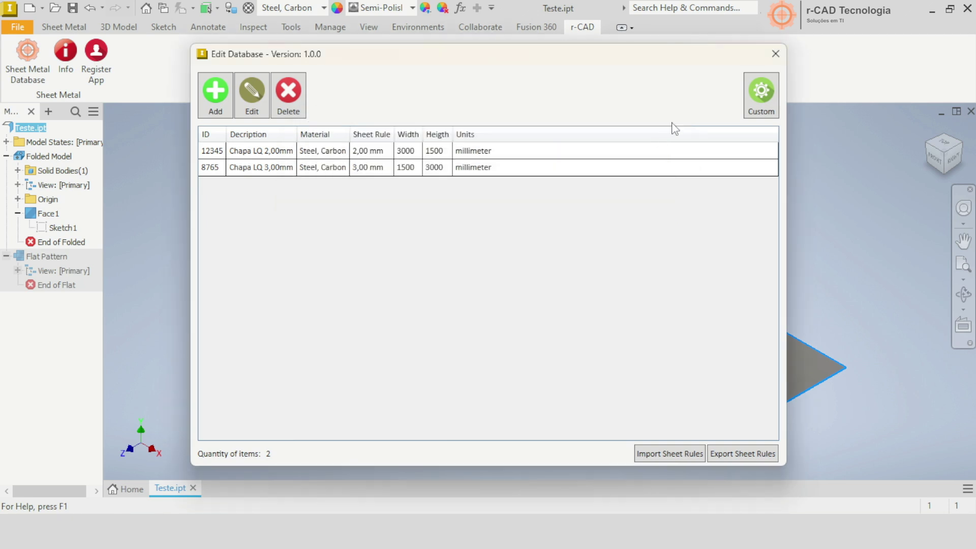
pyautogui.click(775, 53)
pyautogui.rightClick(23, 126)
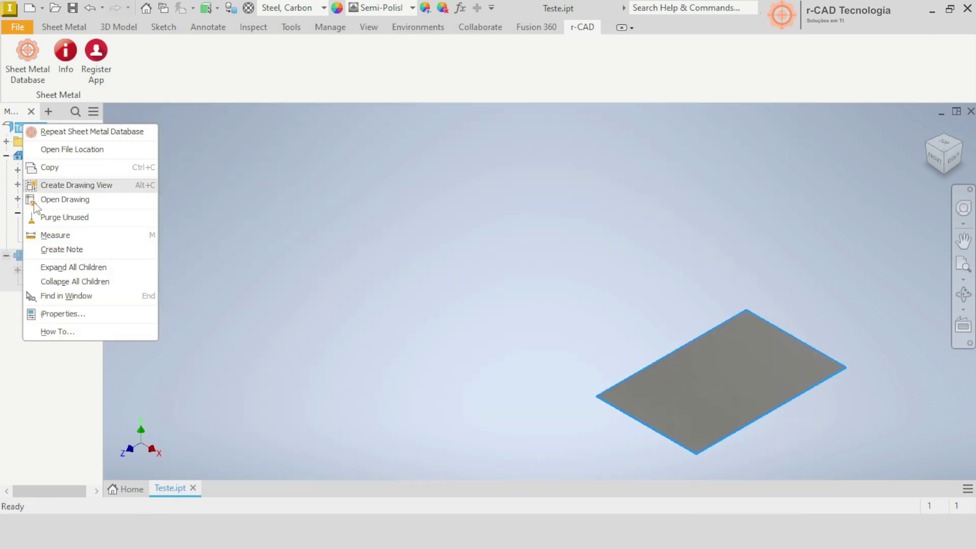
pyautogui.click(40, 313)
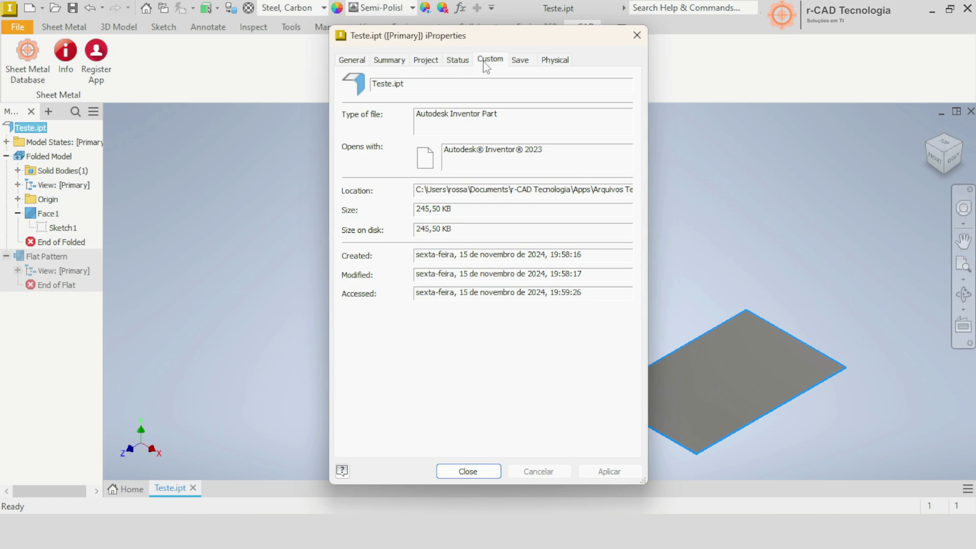
pyautogui.click(488, 60)
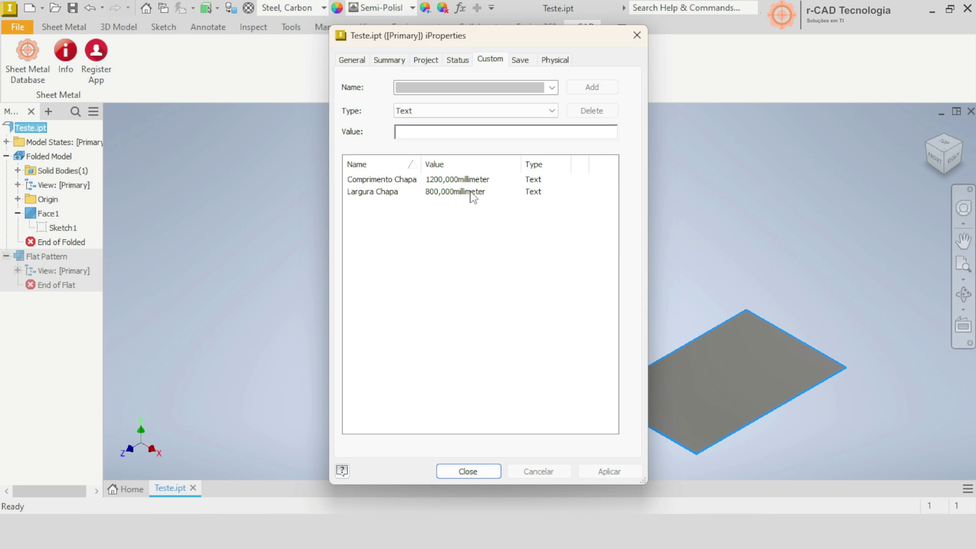
pyautogui.click(637, 35)
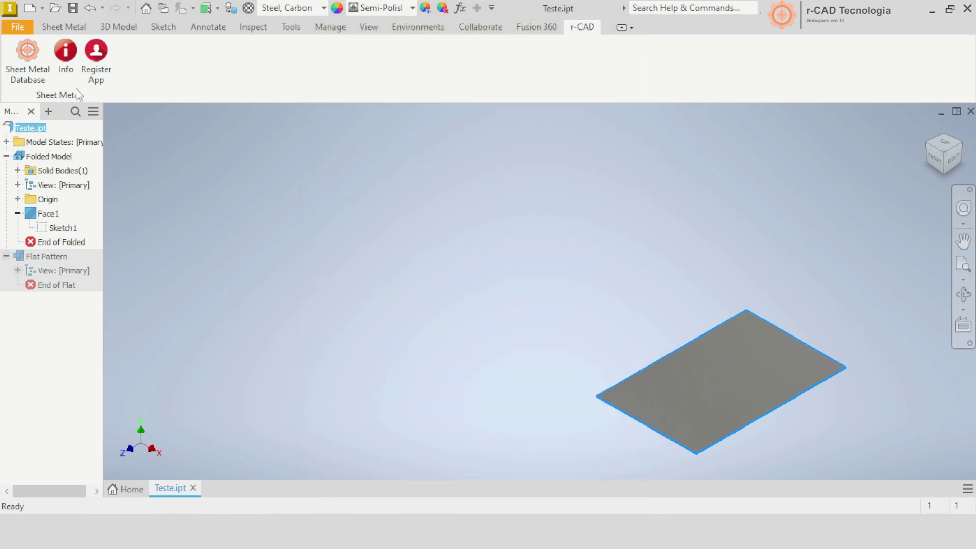
# Step: Check the plate's width and height precision in the Sheet Metal Defaults sheet list
pyautogui.click(64, 27)
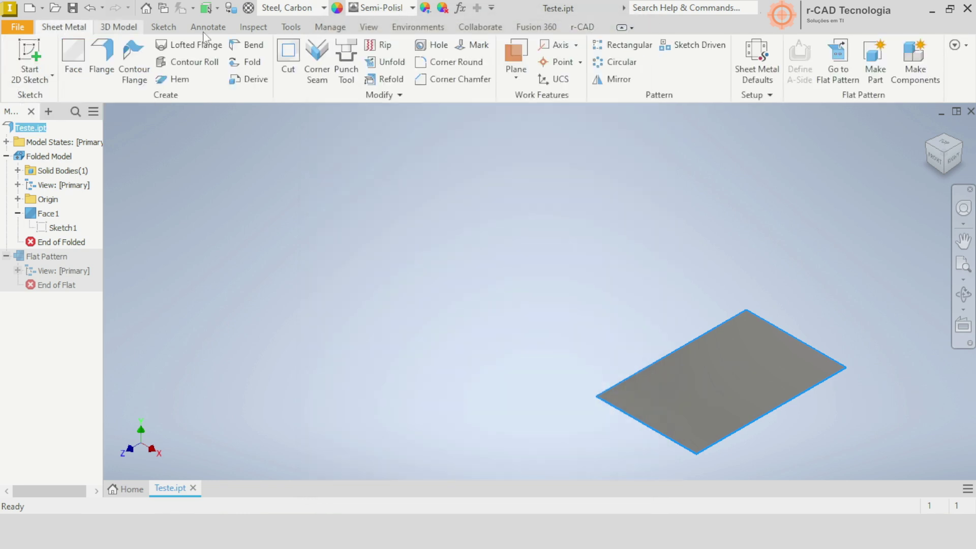
pyautogui.click(757, 81)
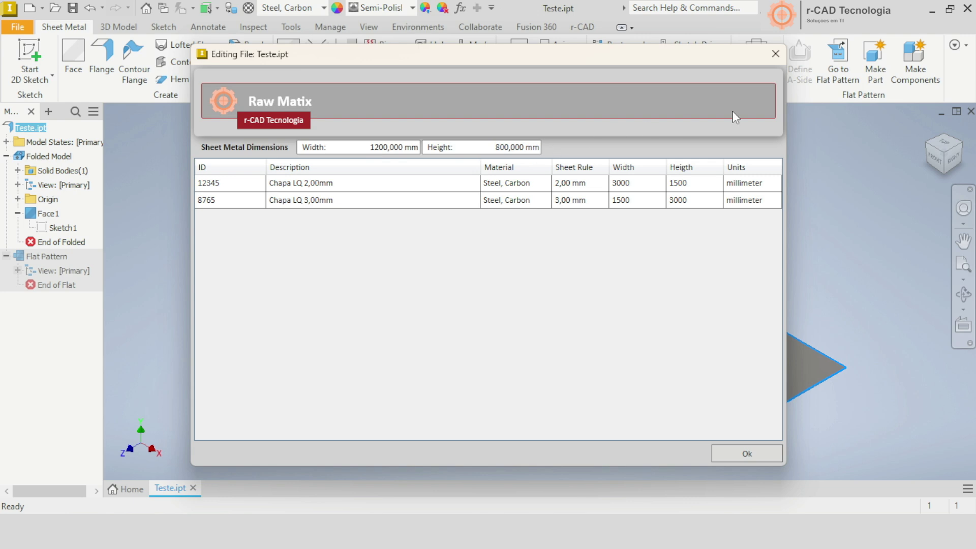
pyautogui.click(775, 54)
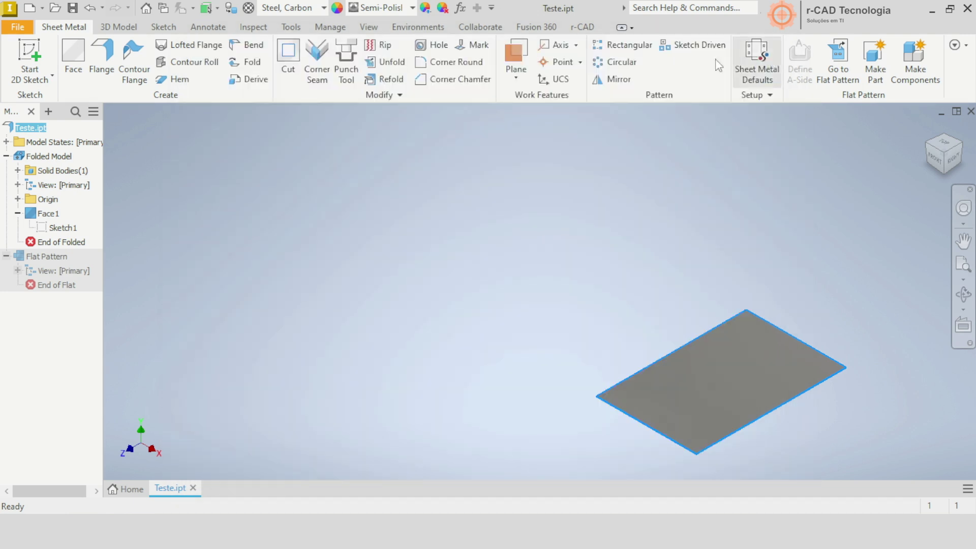
# Step: Set the part document's linear dimension display precision to one decimal place (1,1)
pyautogui.click(291, 30)
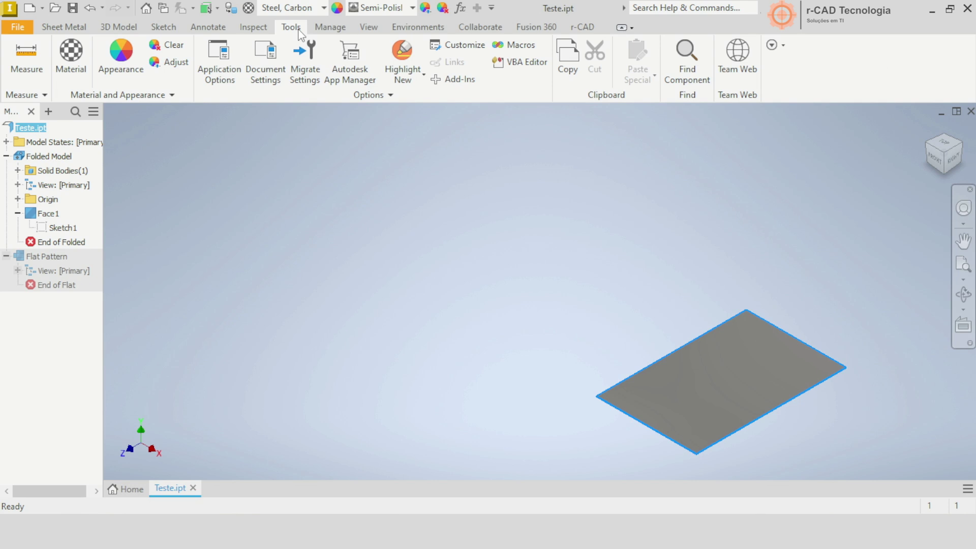
pyautogui.click(280, 56)
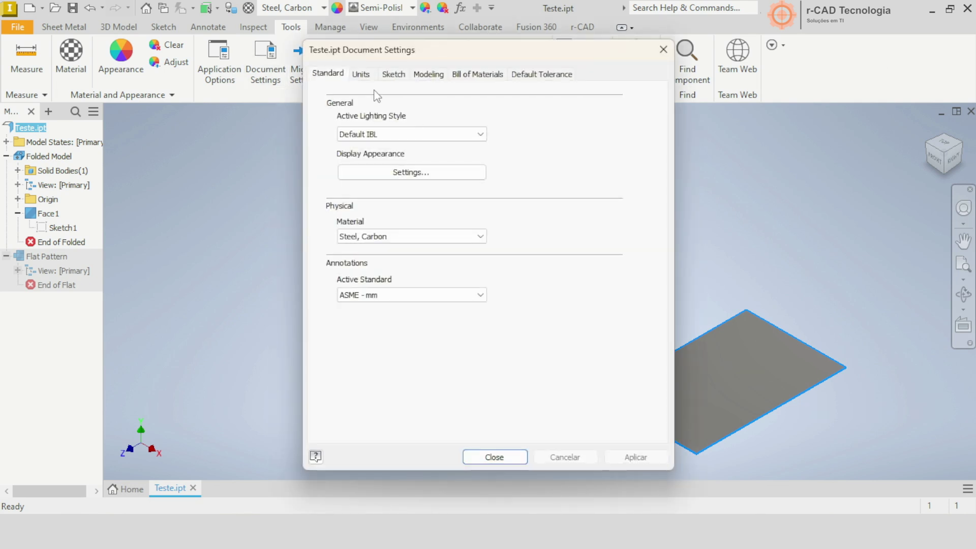
pyautogui.click(371, 77)
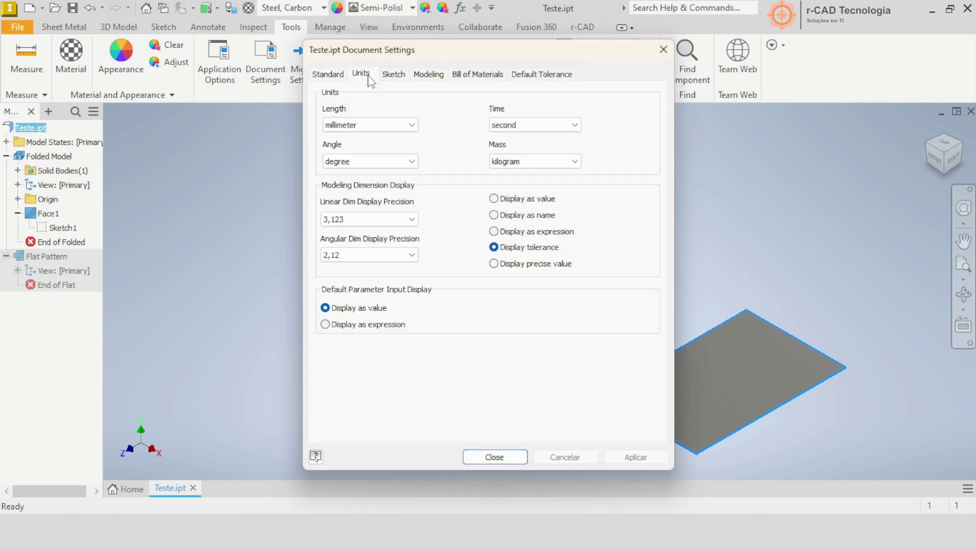
pyautogui.click(348, 219)
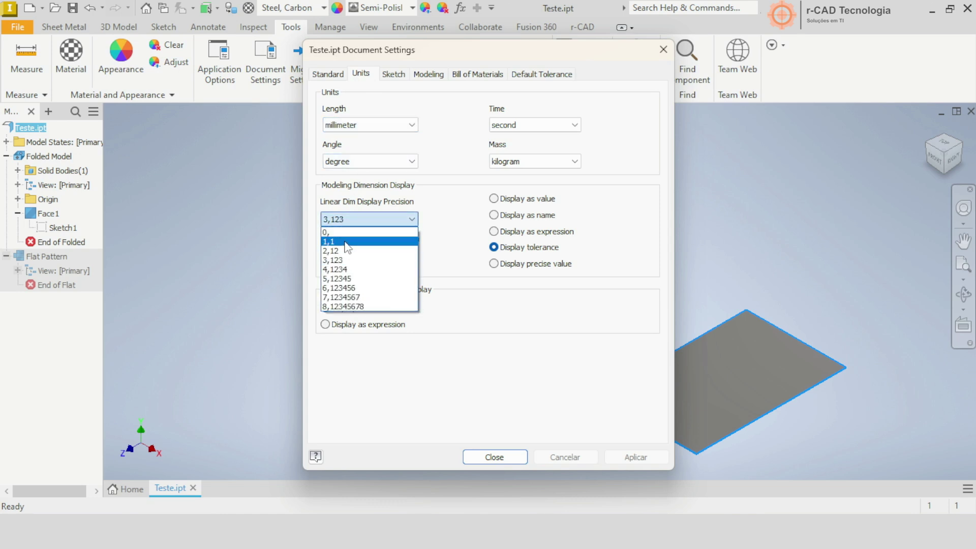
pyautogui.click(344, 242)
pyautogui.click(479, 458)
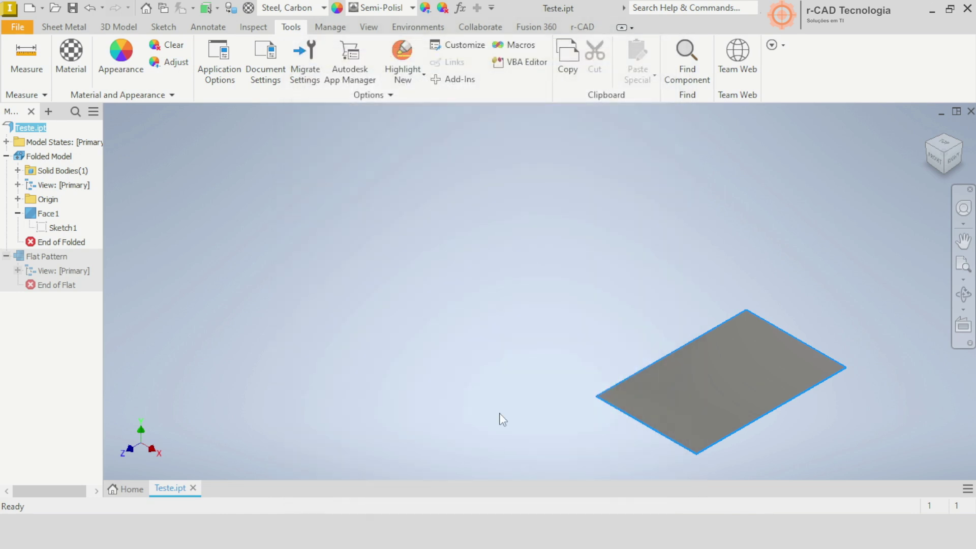
# Step: Check how the plate's width and height read in Sheet Metal Defaults with one-decimal precision
pyautogui.click(64, 27)
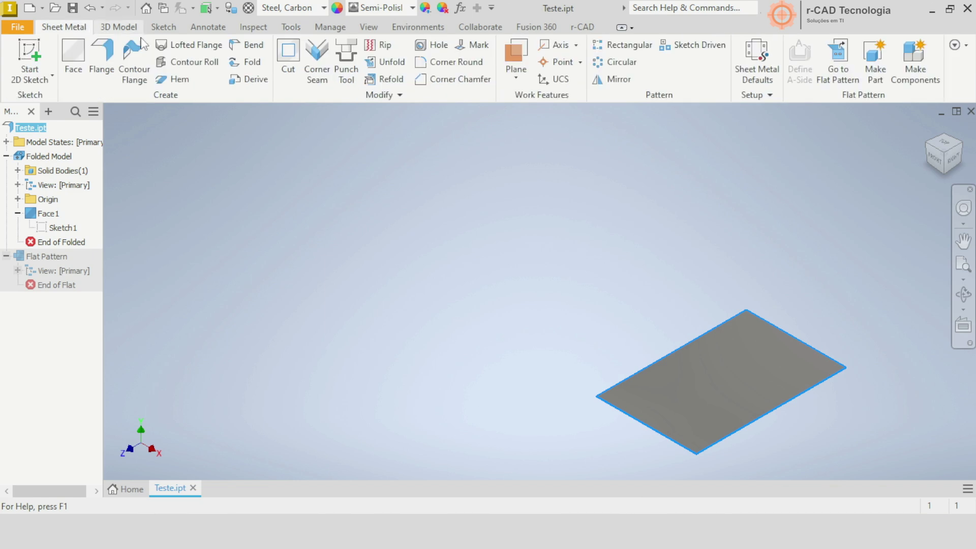
pyautogui.click(752, 77)
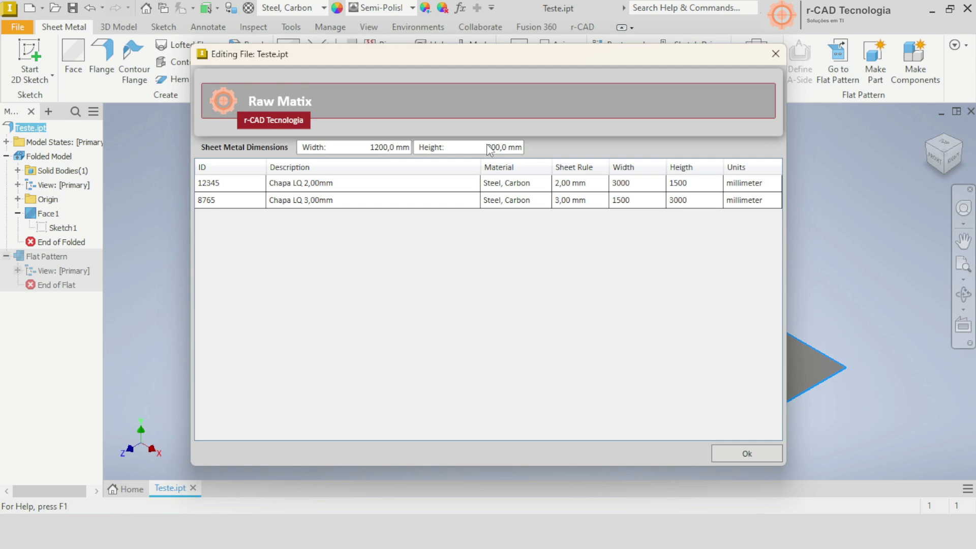
pyautogui.click(774, 56)
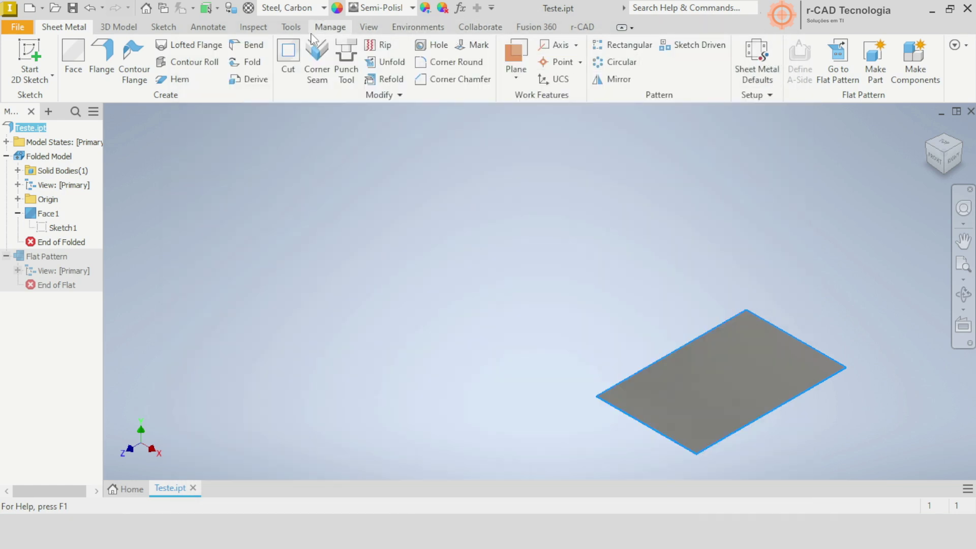
# Step: Change the part document's length unit to inch
pyautogui.click(338, 30)
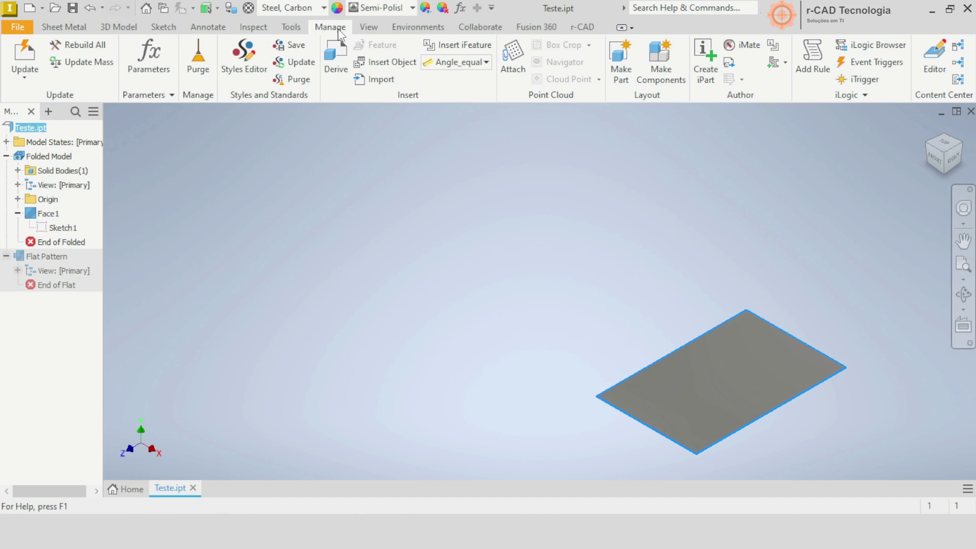
pyautogui.click(291, 28)
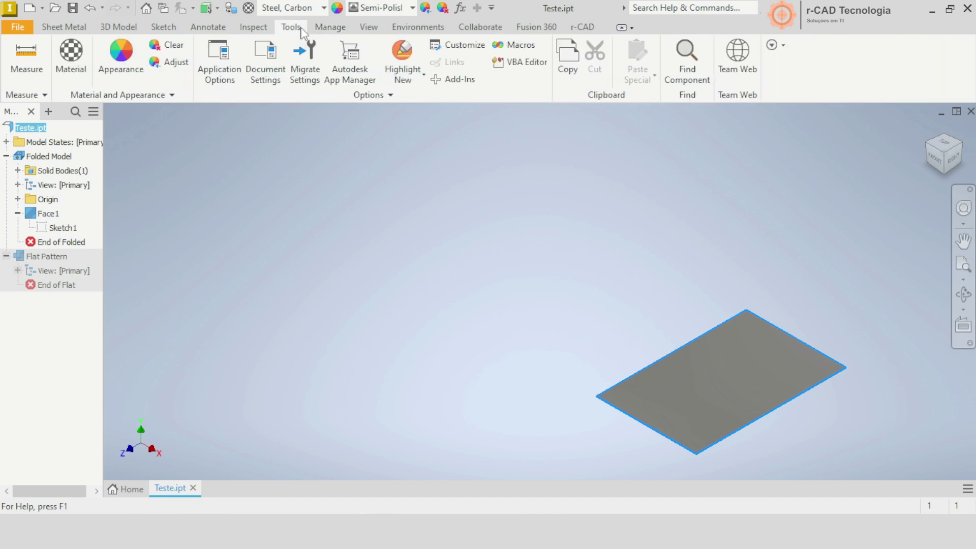
pyautogui.click(265, 59)
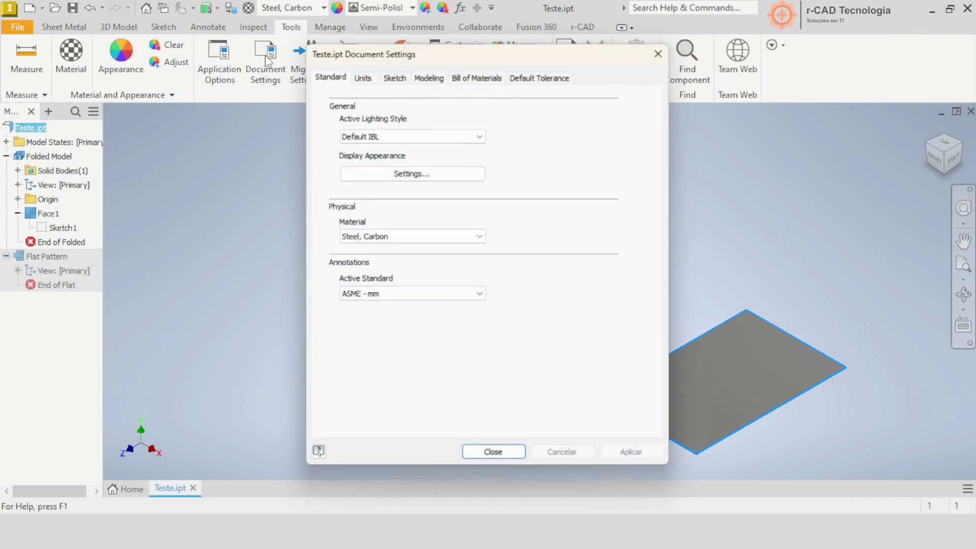
pyautogui.click(361, 75)
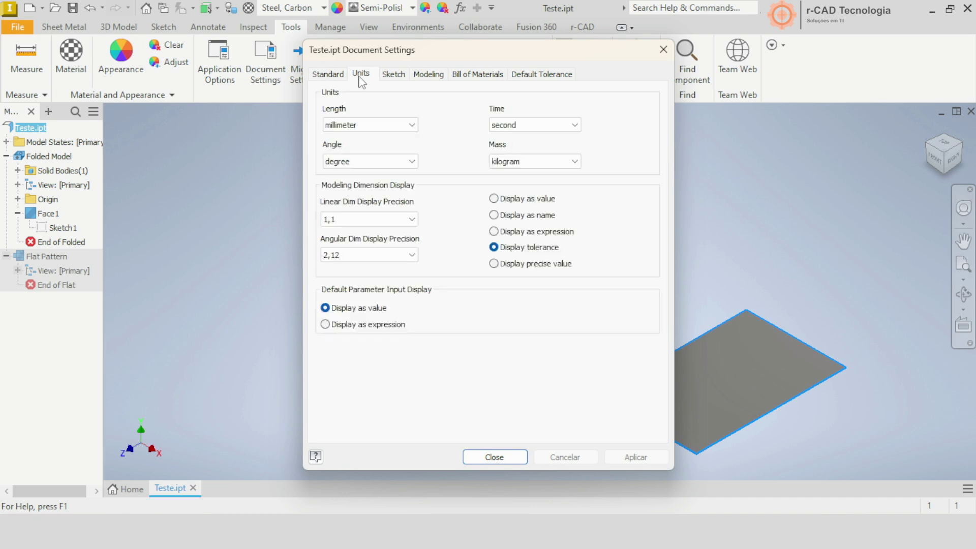
pyautogui.click(366, 126)
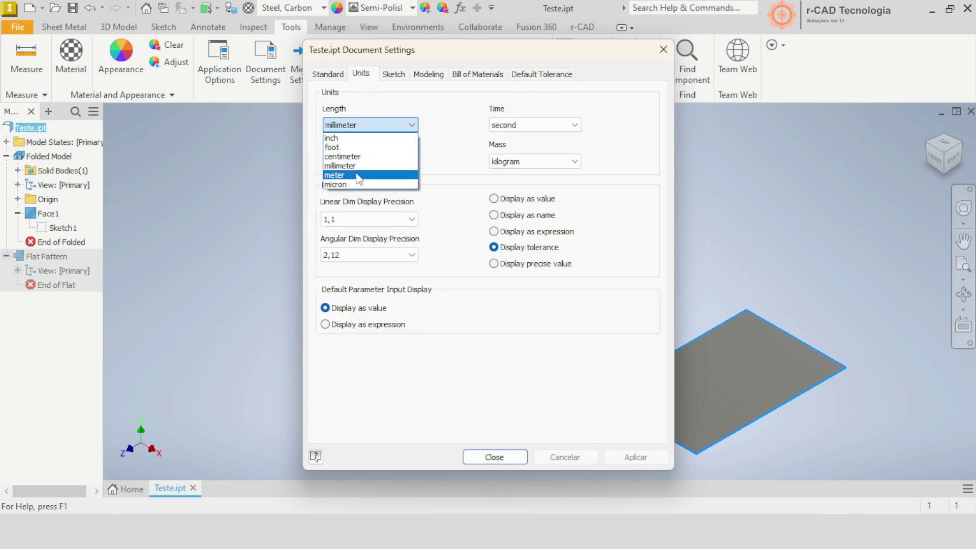
pyautogui.click(355, 138)
pyautogui.click(494, 457)
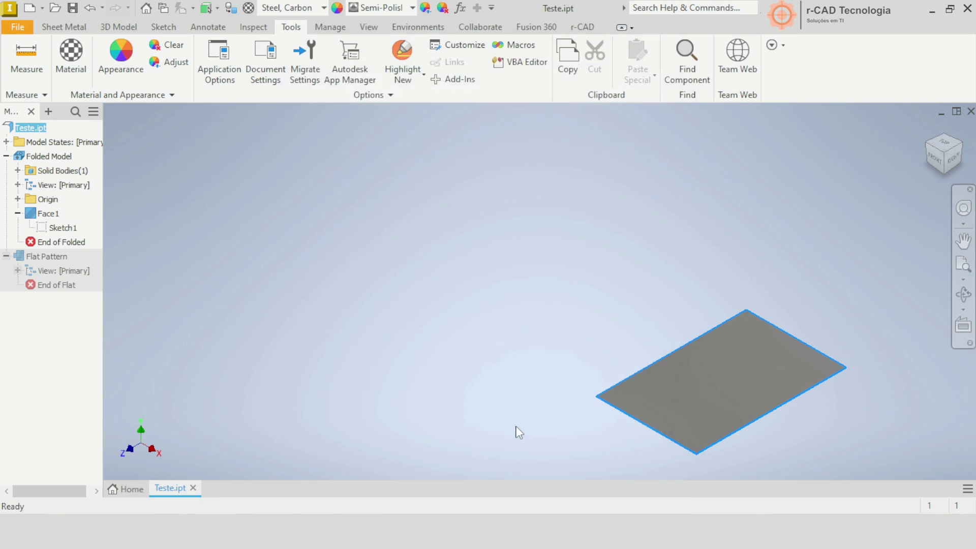
# Step: Check the plate's dimensions in inches against the size limits of the 2,00 mm and 3,00 mm sheets
pyautogui.click(64, 27)
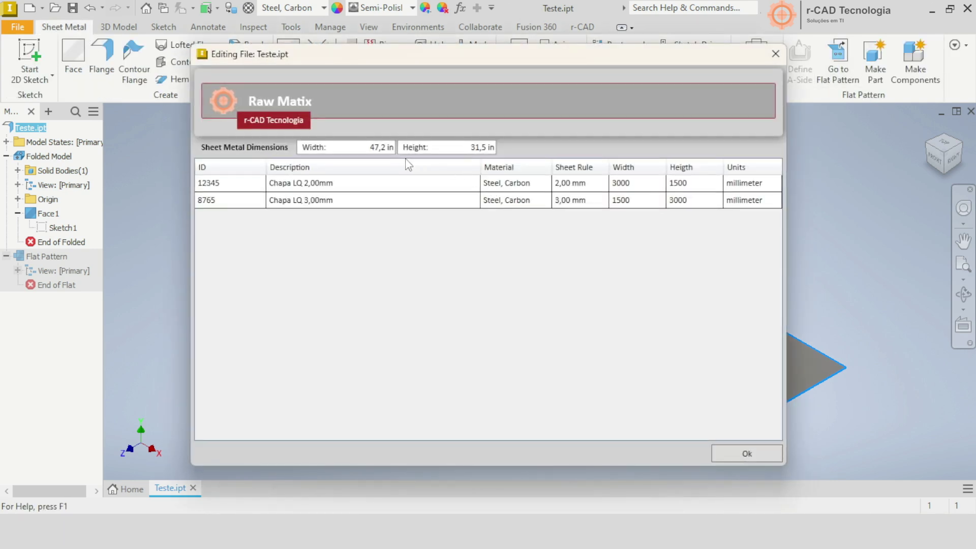
pyautogui.click(389, 191)
pyautogui.click(389, 201)
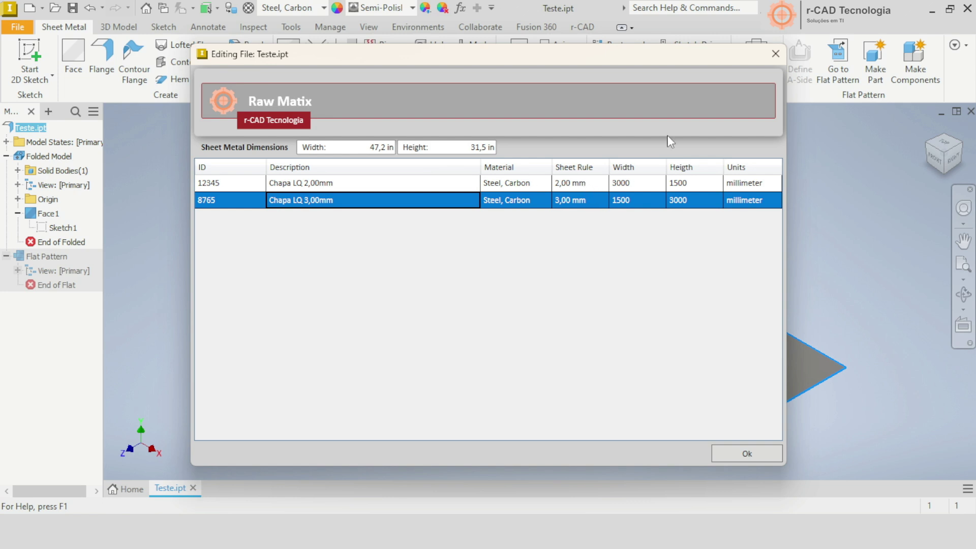
pyautogui.click(771, 57)
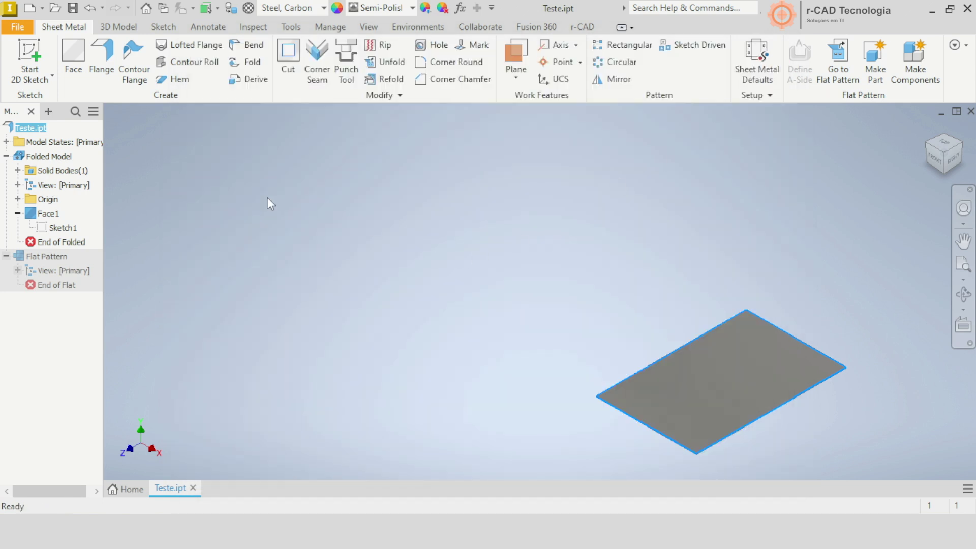
# Step: Edit the Face's sketch, setting the profile's front-left side to 137,8 in, and finish the sketch
pyautogui.click(71, 229)
pyautogui.doubleClick(71, 229)
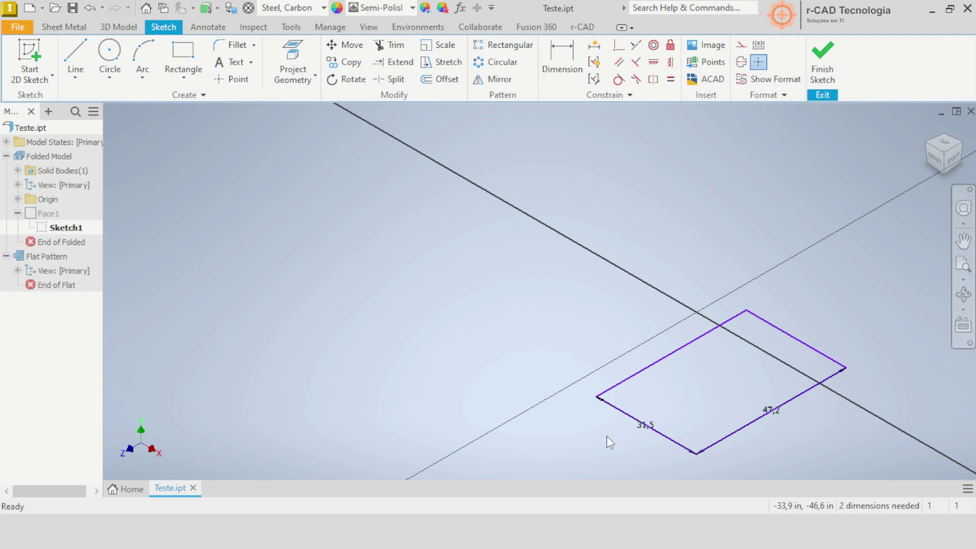
pyautogui.doubleClick(645, 426)
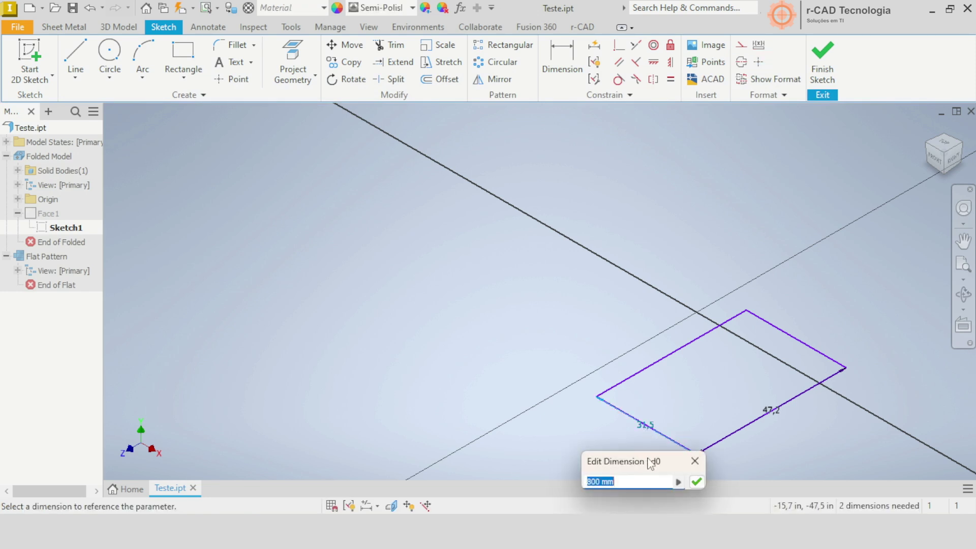
pyautogui.write('35')
pyautogui.press('Return')
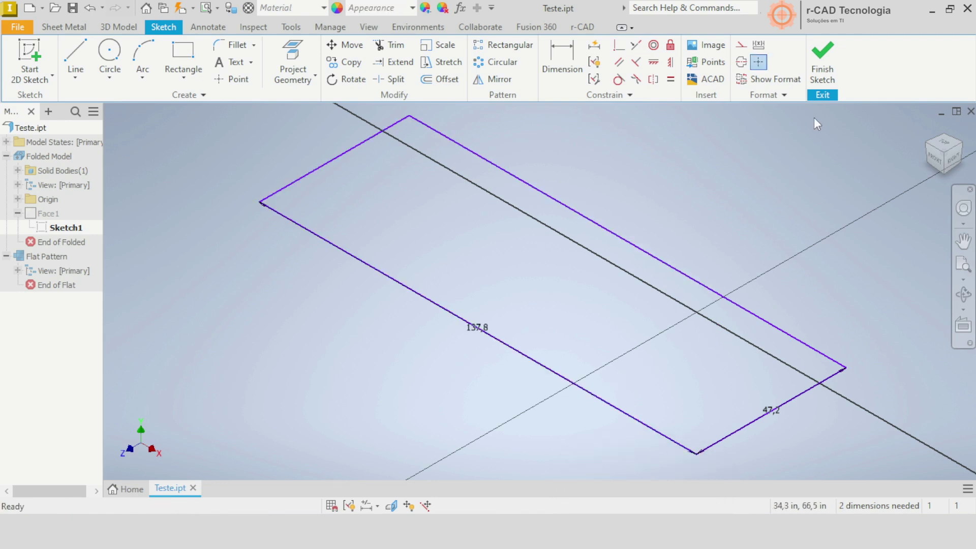
pyautogui.click(824, 56)
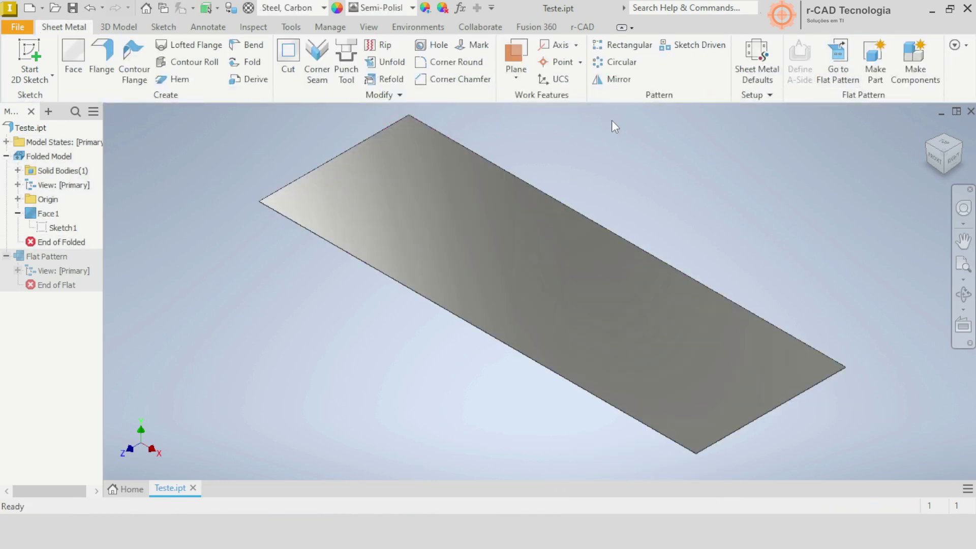
# Step: Check the lengthened plate's dimensions in inches against the size limits of the Chapa LQ 2,00mm sheet
pyautogui.click(756, 69)
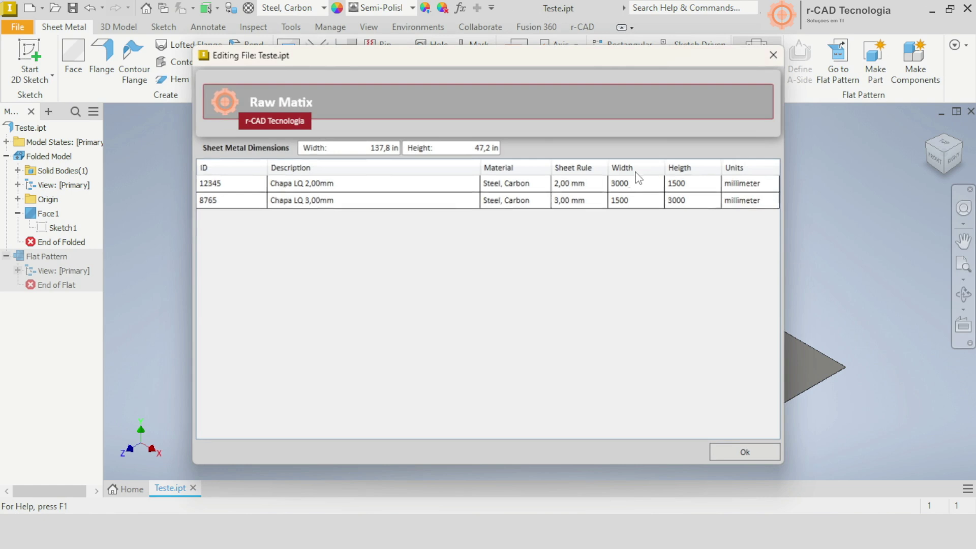
pyautogui.click(574, 188)
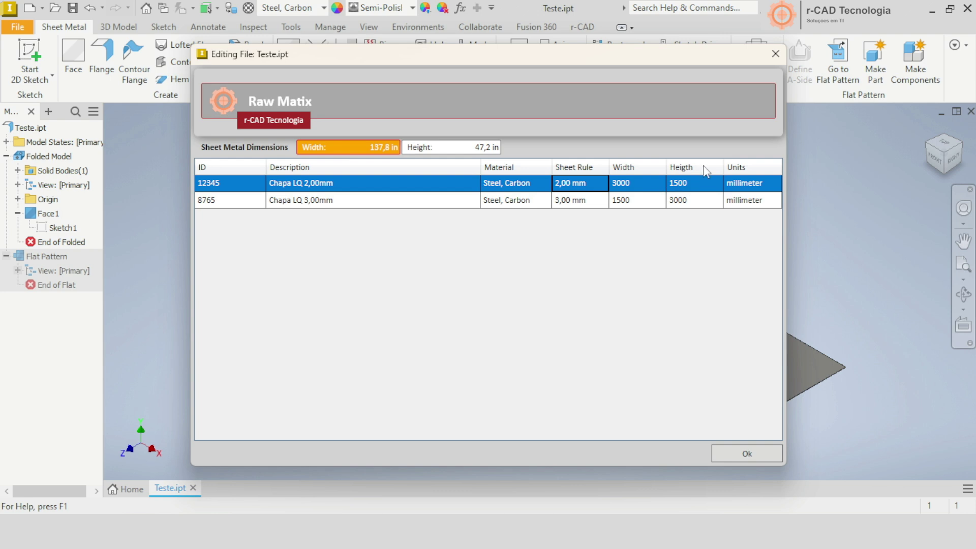
pyautogui.click(776, 54)
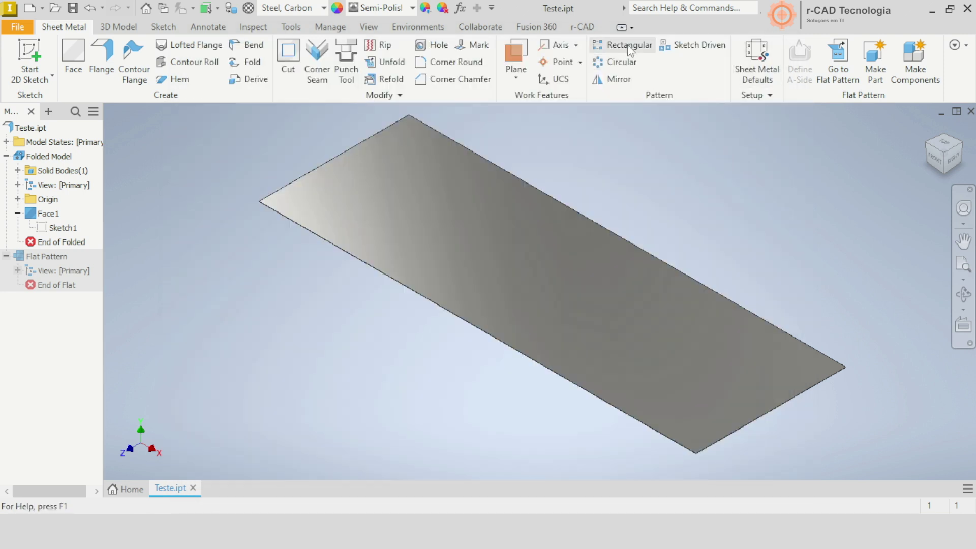
pyautogui.click(583, 28)
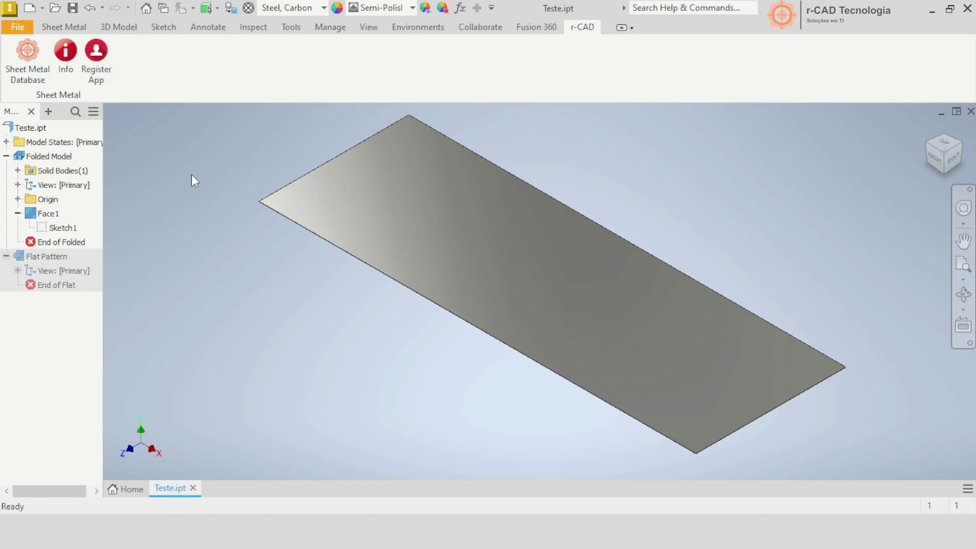
pyautogui.click(72, 31)
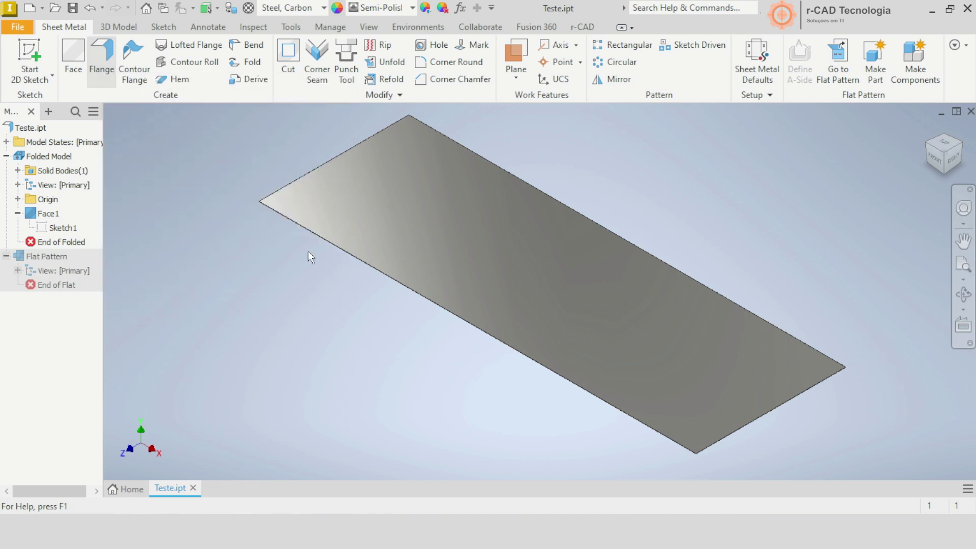
pyautogui.click(761, 416)
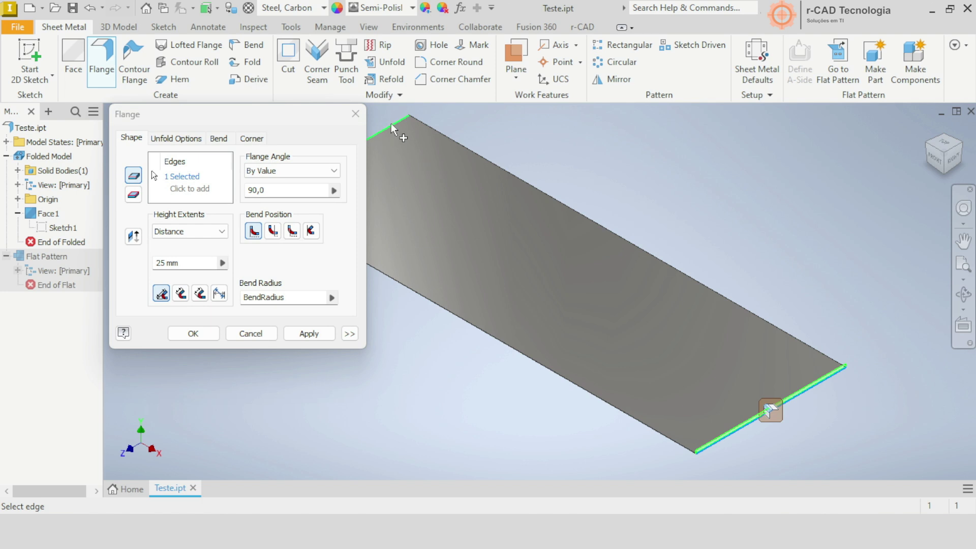
pyautogui.click(167, 262)
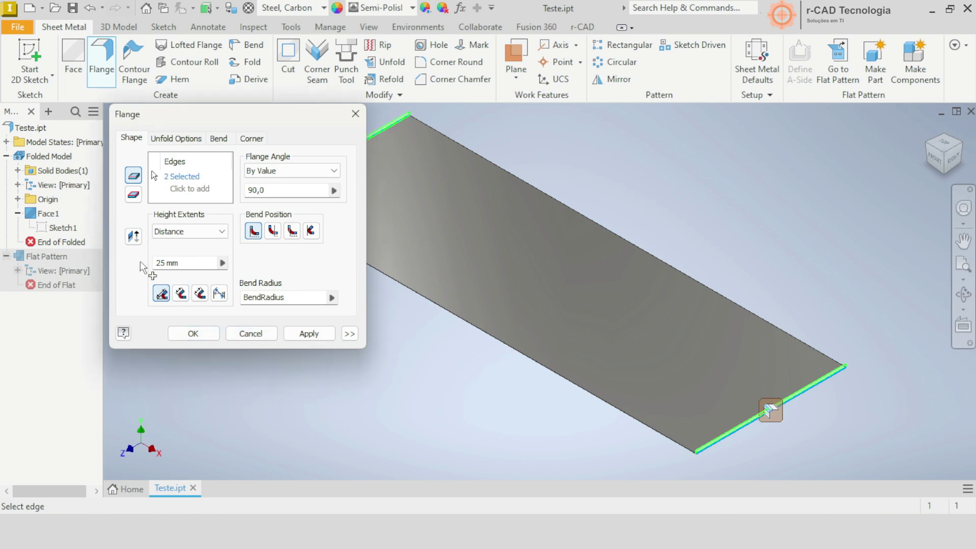
pyautogui.write('50')
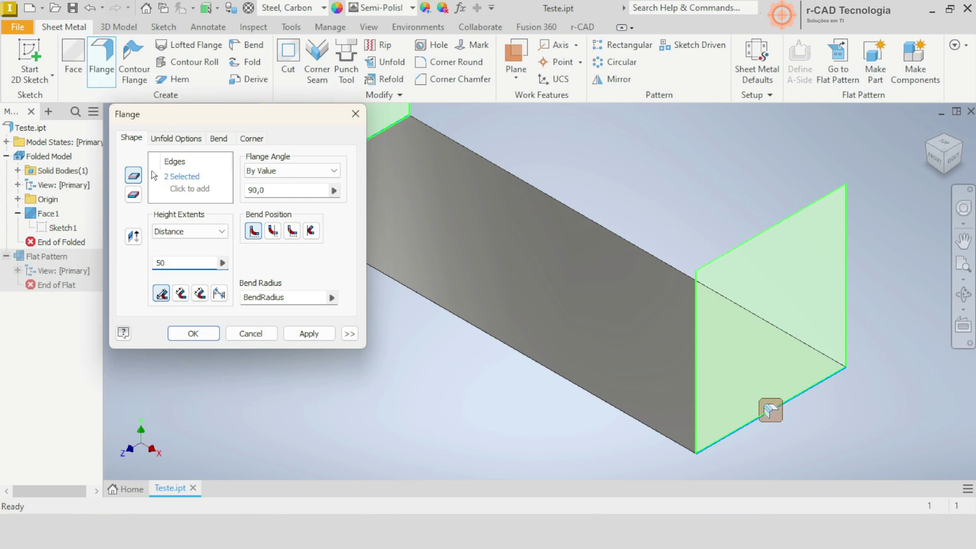
pyautogui.press('Escape')
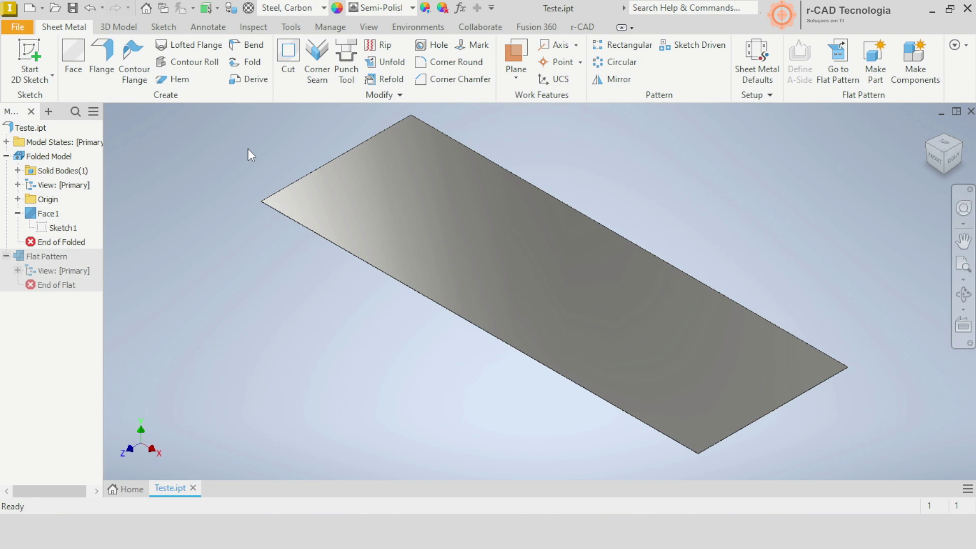
# Step: Change the part document's length unit to millimeter
pyautogui.click(288, 32)
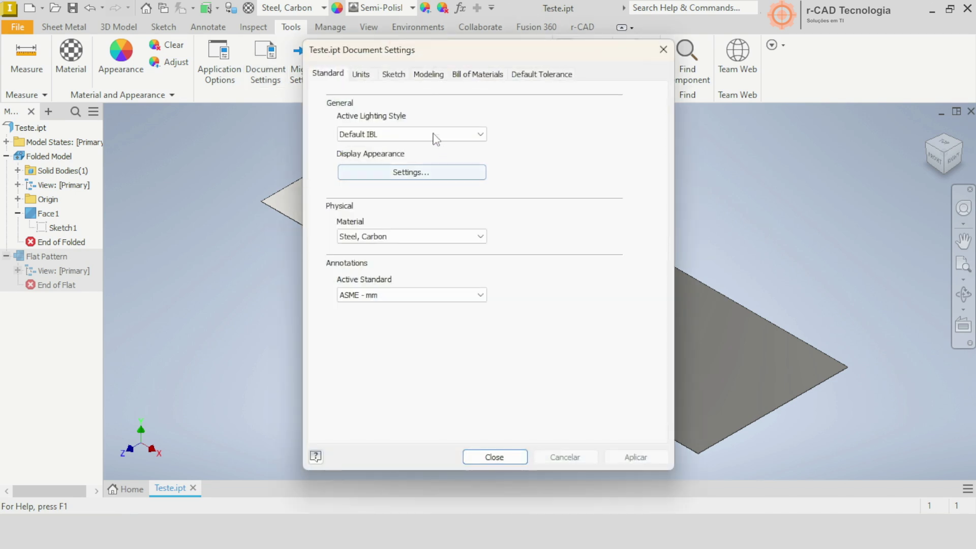
pyautogui.click(427, 174)
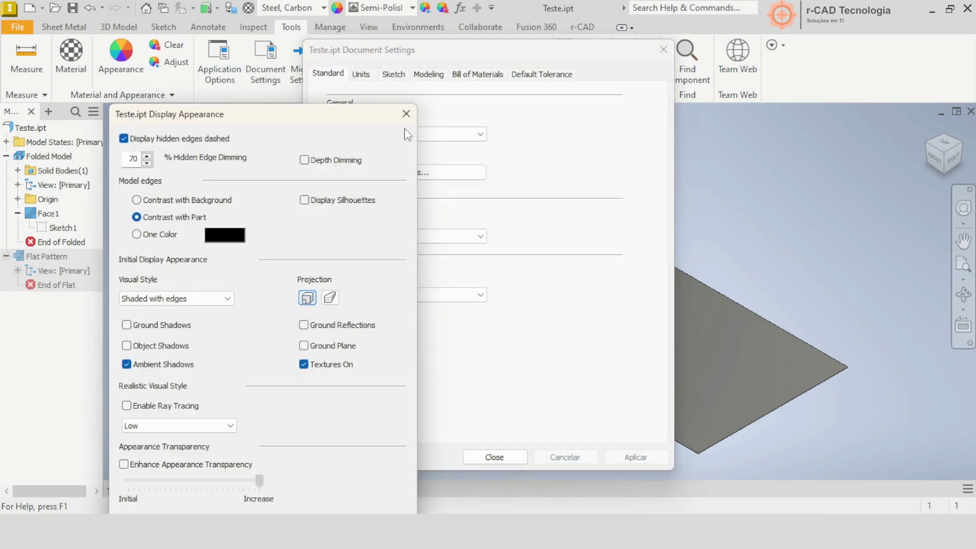
pyautogui.press('Escape')
pyautogui.click(371, 77)
pyautogui.click(362, 127)
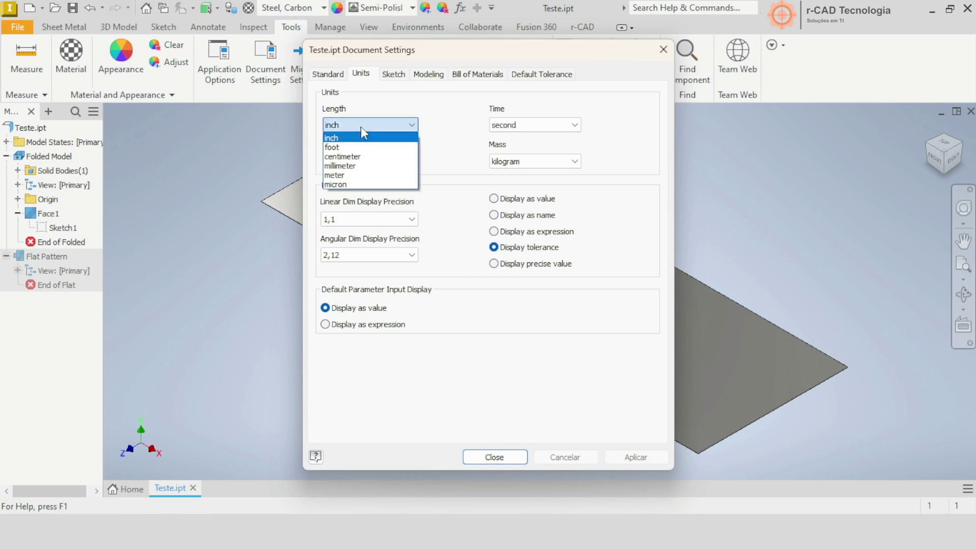
pyautogui.click(362, 167)
pyautogui.click(503, 456)
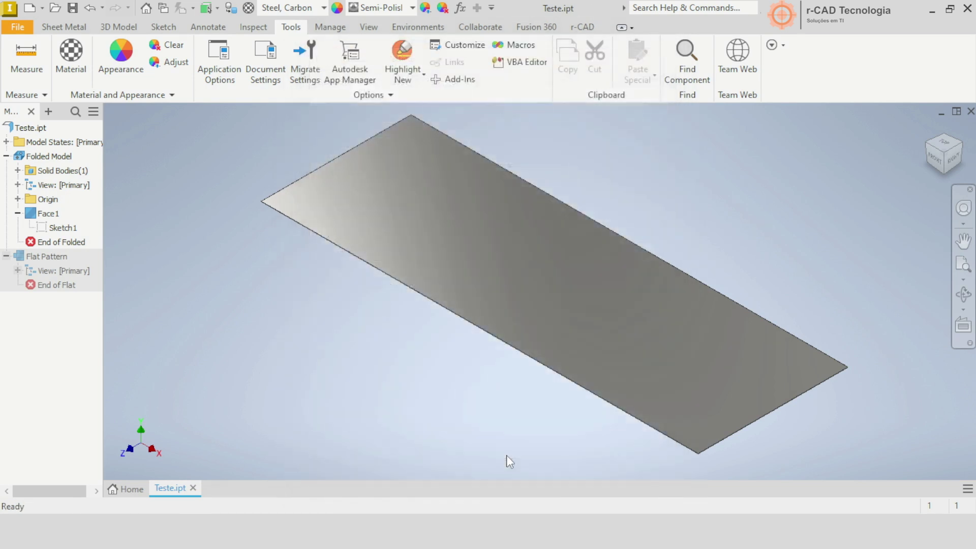
# Step: Edit the Face's sketch, setting the profile's front-left side to 200 mm, and finish the sketch
pyautogui.doubleClick(63, 228)
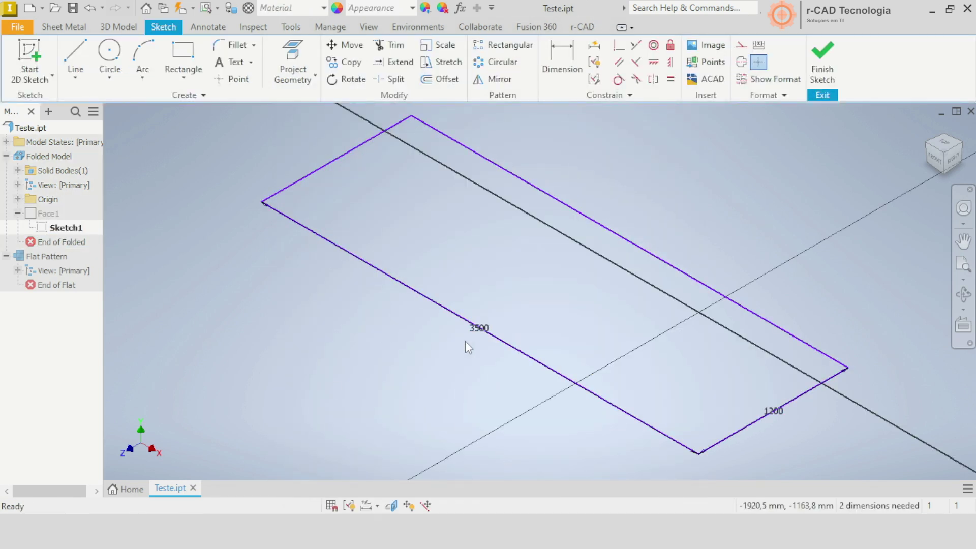
pyautogui.doubleClick(474, 333)
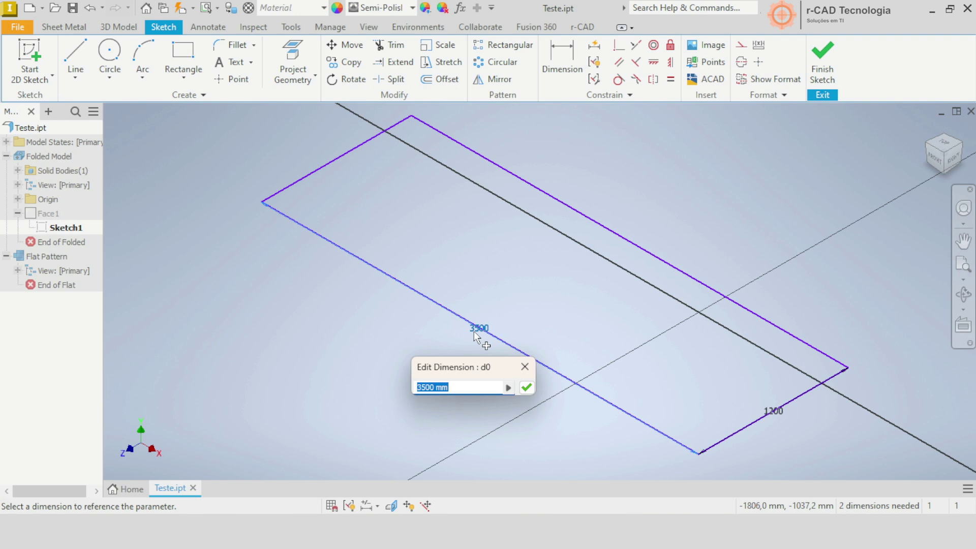
pyautogui.write('200')
pyautogui.press('Return')
pyautogui.moveTo(742, 383); pyautogui.dragTo(646, 273, button='middle')
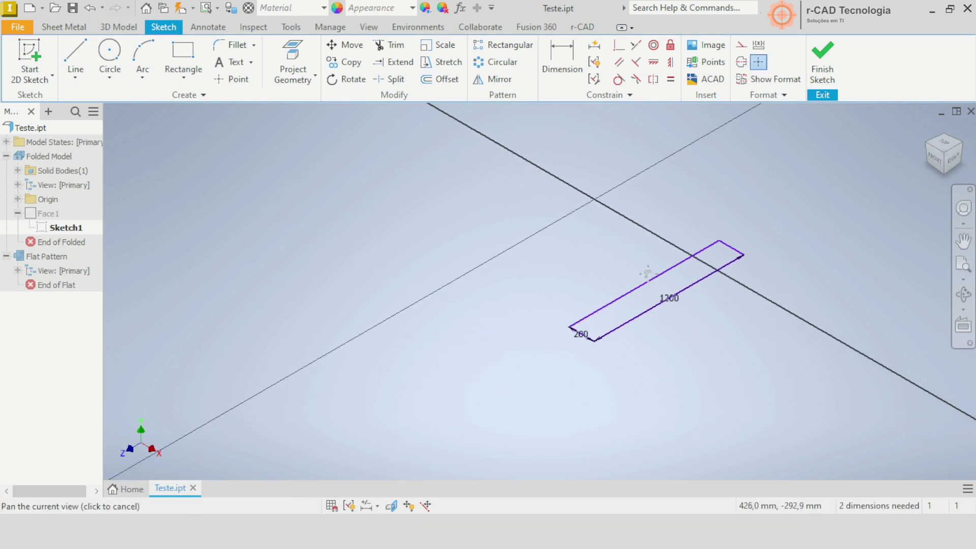
pyautogui.click(822, 59)
pyautogui.scroll(-4, 706, 291)
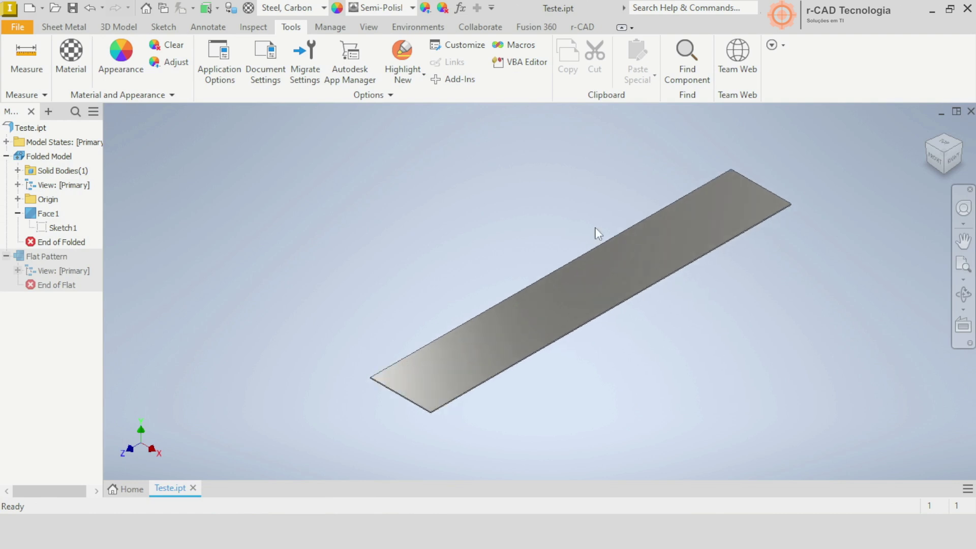
# Step: Add 50 mm flanges at 90 degrees along the two short end edges of the plate
pyautogui.click(63, 26)
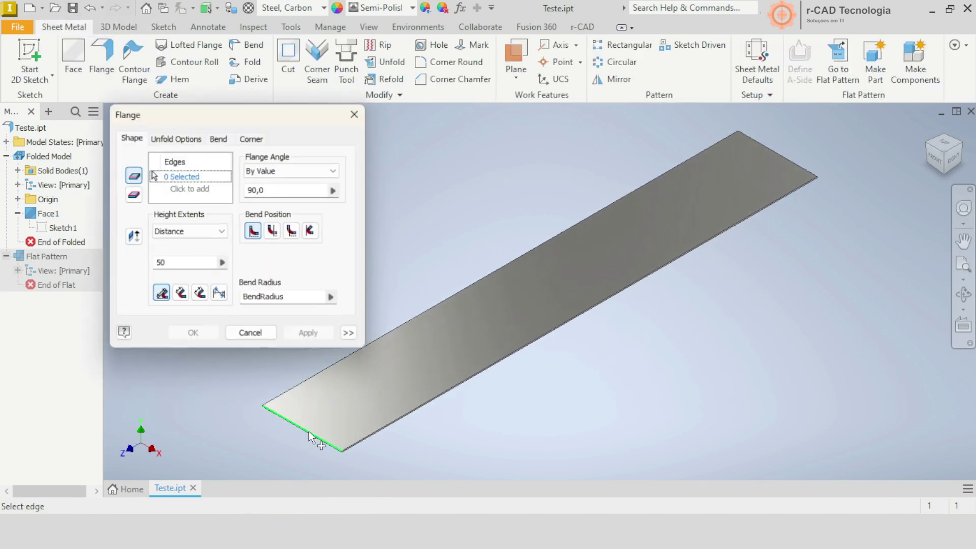
pyautogui.rightClick(312, 431)
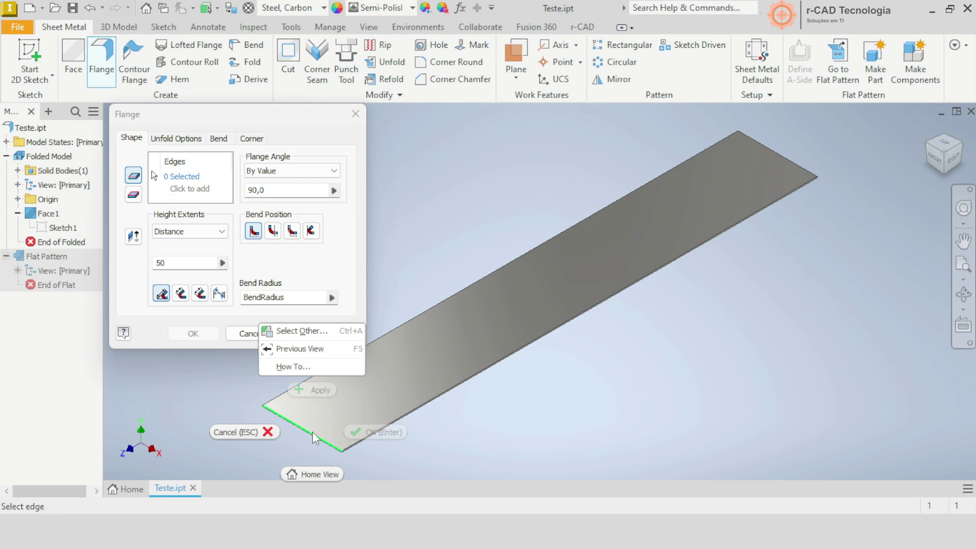
pyautogui.click(328, 441)
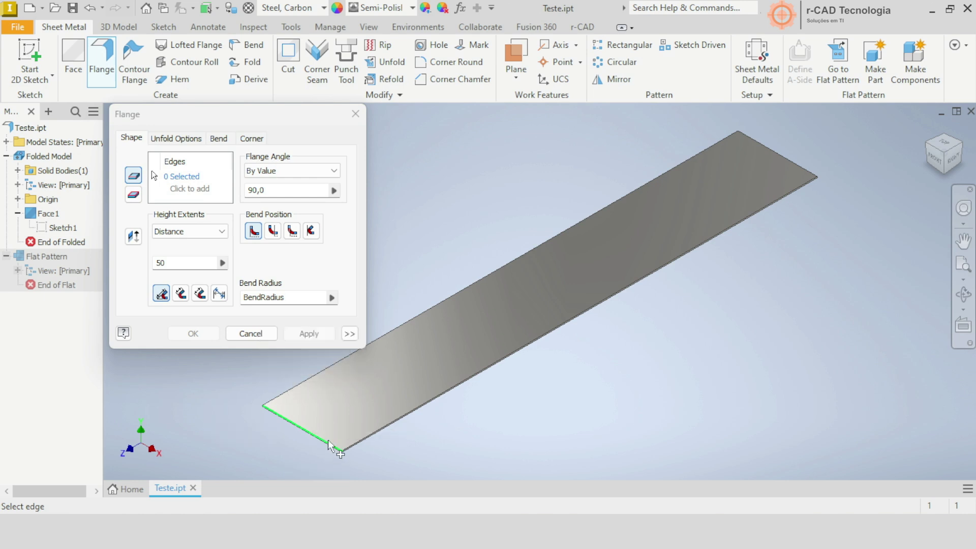
pyautogui.click(328, 441)
pyautogui.click(808, 173)
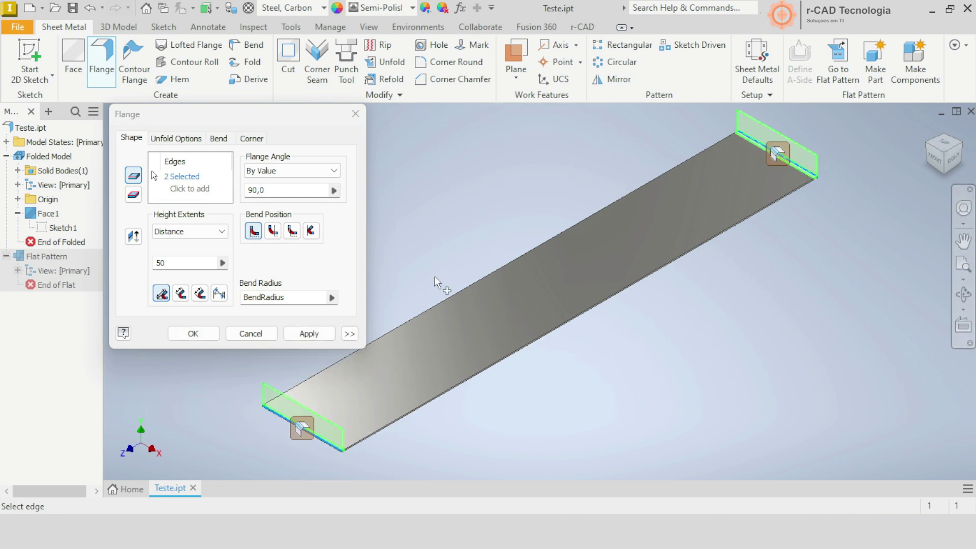
pyautogui.click(193, 333)
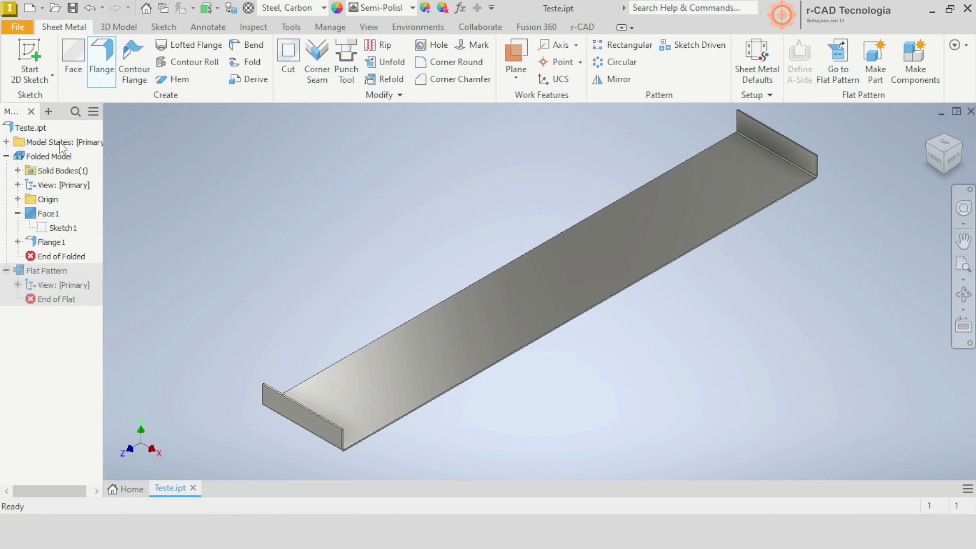
# Step: Check the Comprimento Chapa and Largura Chapa values in the part's custom iProperties
pyautogui.rightClick(40, 128)
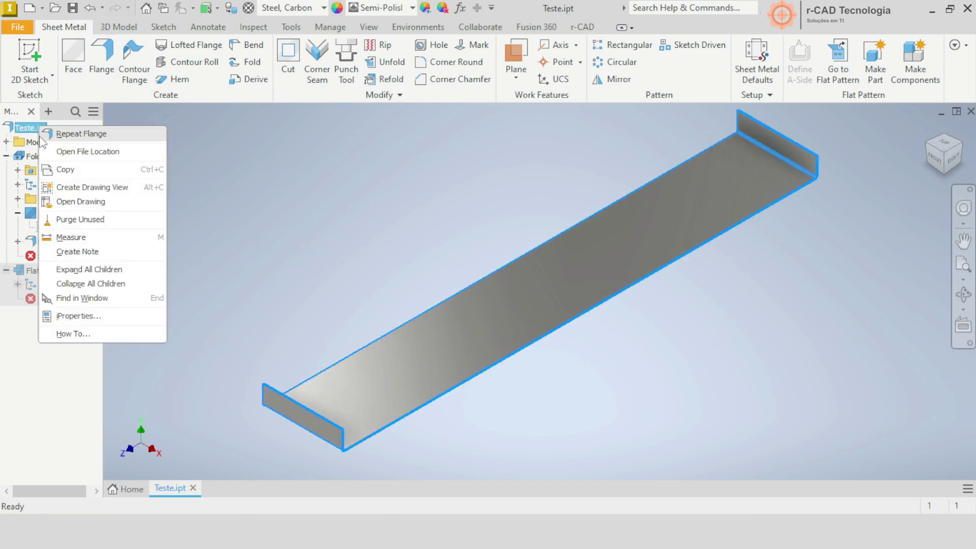
pyautogui.click(79, 316)
pyautogui.click(490, 60)
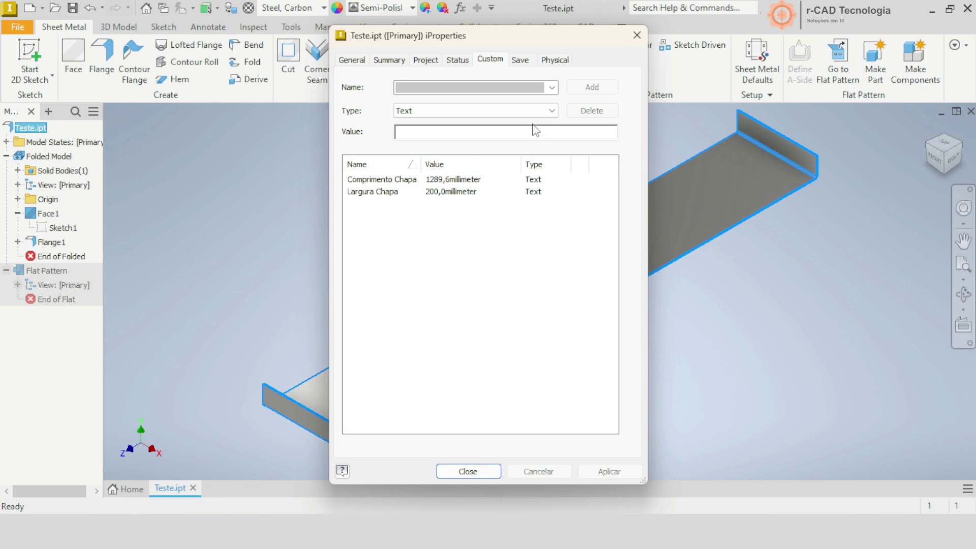
pyautogui.click(456, 182)
pyautogui.click(458, 183)
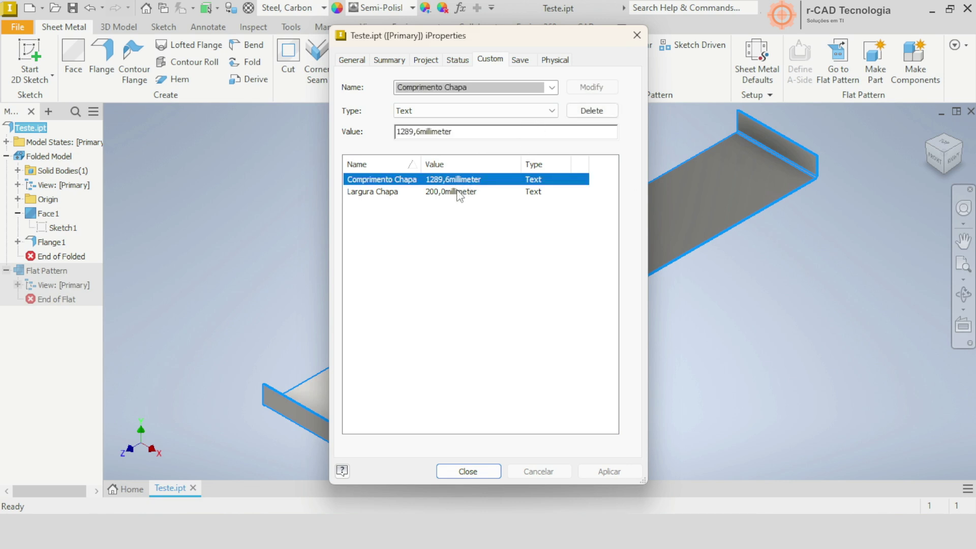
pyautogui.click(459, 192)
pyautogui.click(460, 180)
pyautogui.click(636, 36)
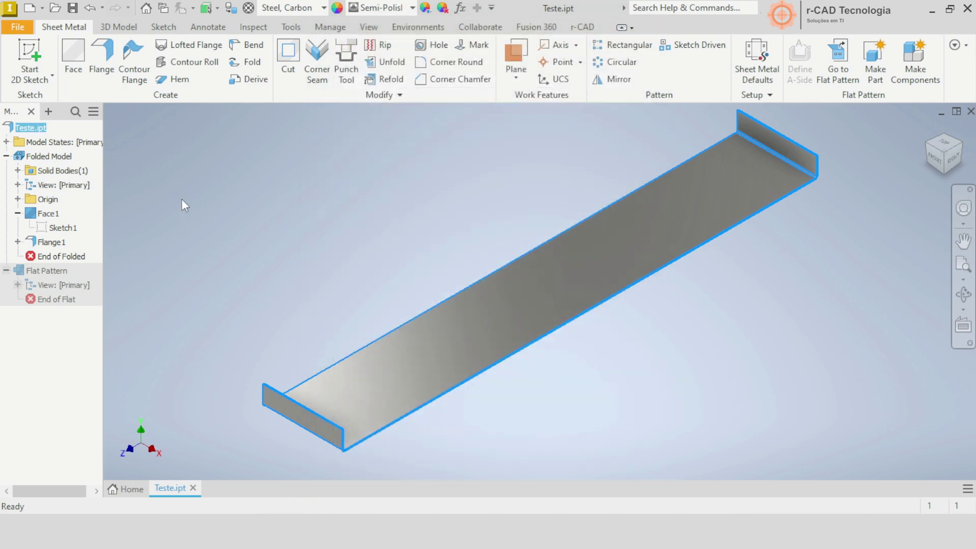
# Step: In the Sheet Metal Database's custom property settings, remove the units variable from Comprimento Chapa's string value, keeping only <Width>
pyautogui.click(582, 27)
pyautogui.click(27, 55)
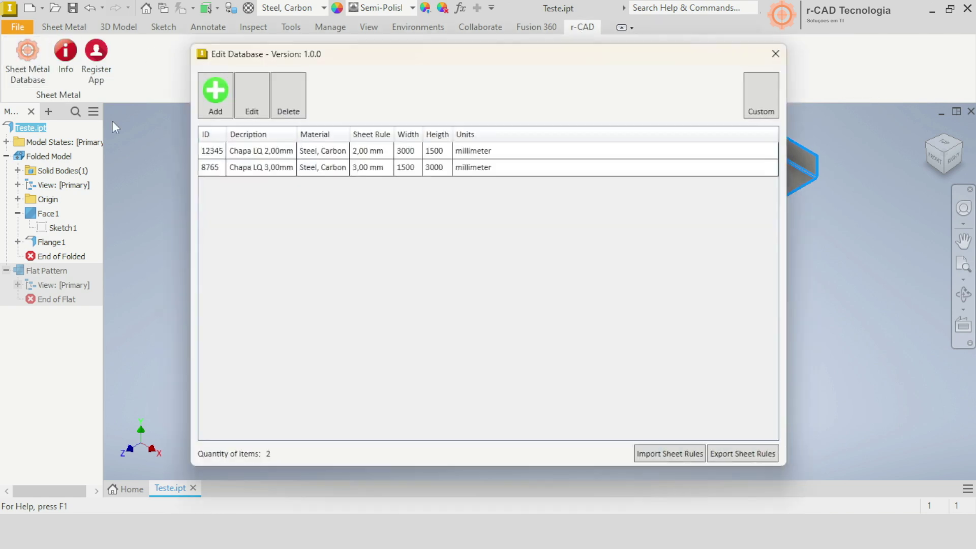
pyautogui.click(759, 96)
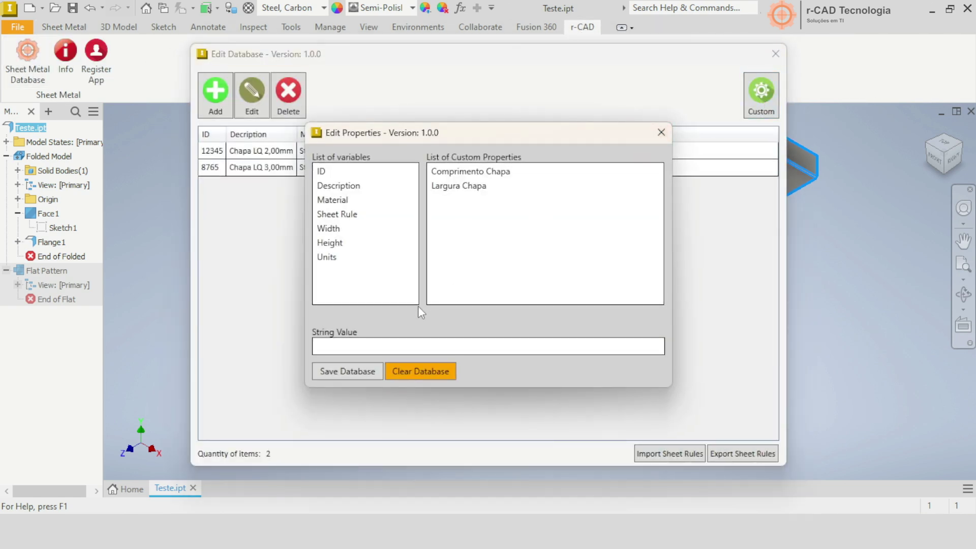
pyautogui.click(471, 176)
pyautogui.click(378, 346)
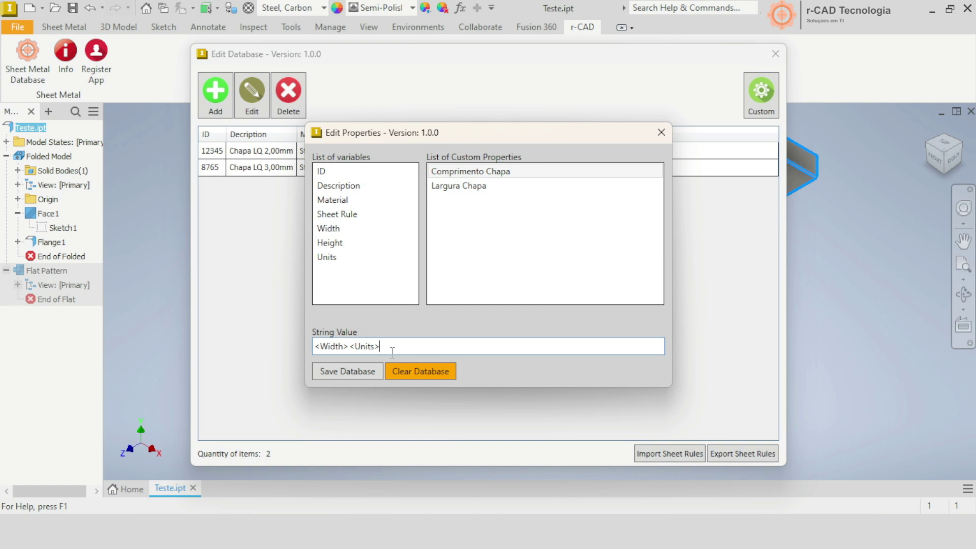
pyautogui.press('BackSpace')
pyautogui.press('BackSpace')
pyautogui.press('BackSpace')
# Step: Reduce Largura Chapa's string value to <Height>, save the database settings and close the database
pyautogui.click(510, 186)
pyautogui.click(401, 346)
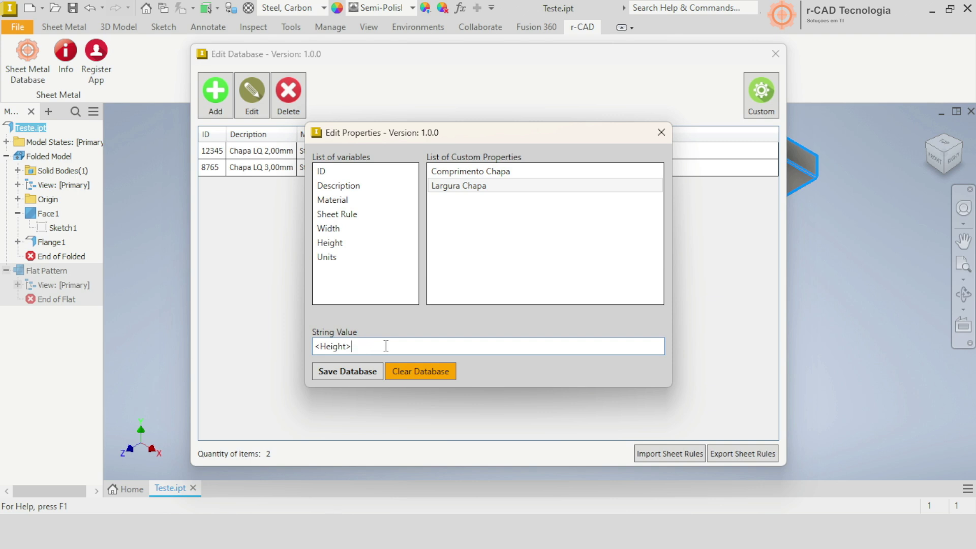
pyautogui.click(358, 372)
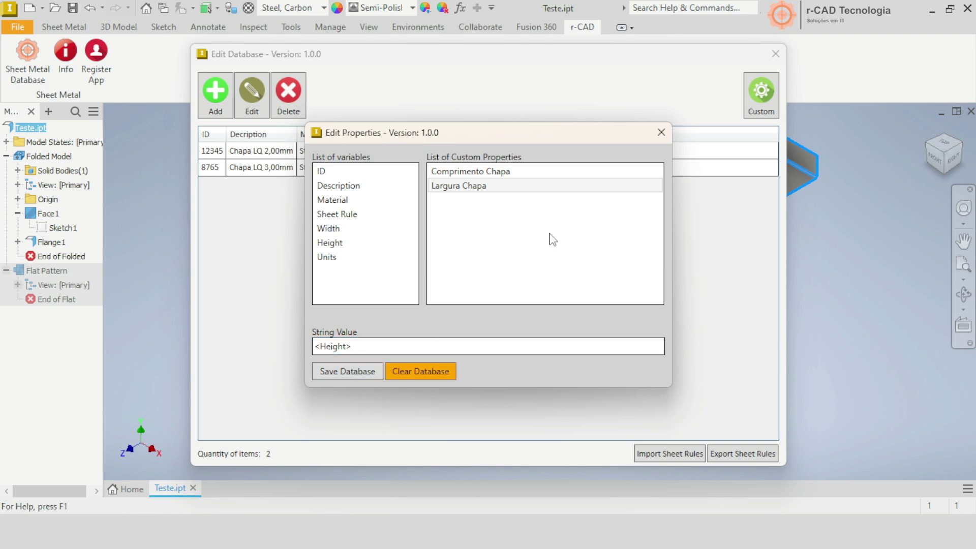
pyautogui.click(660, 133)
pyautogui.click(775, 54)
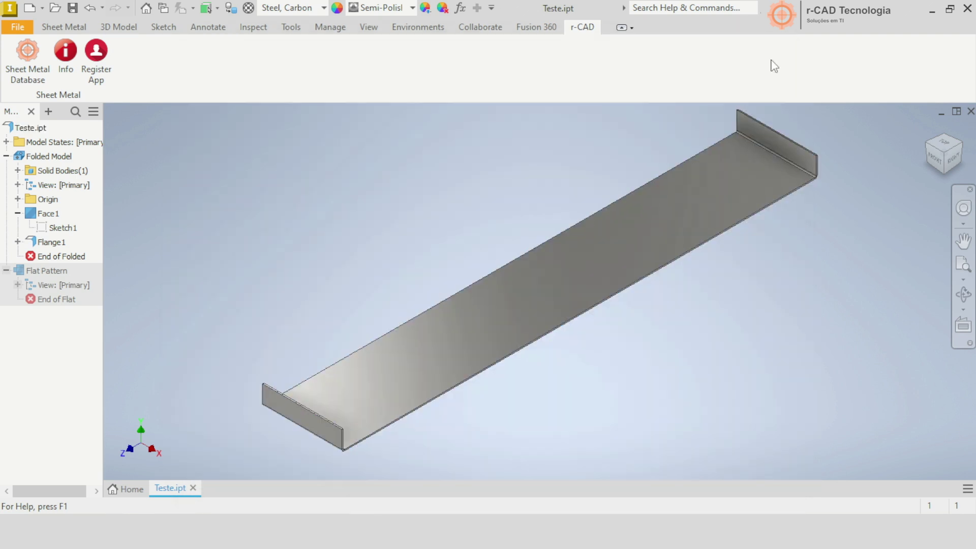
# Step: Check the part's custom iProperties for Comprimento Chapa and Largura Chapa values without the unit name
pyautogui.click(36, 129)
pyautogui.rightClick(35, 127)
pyautogui.click(78, 315)
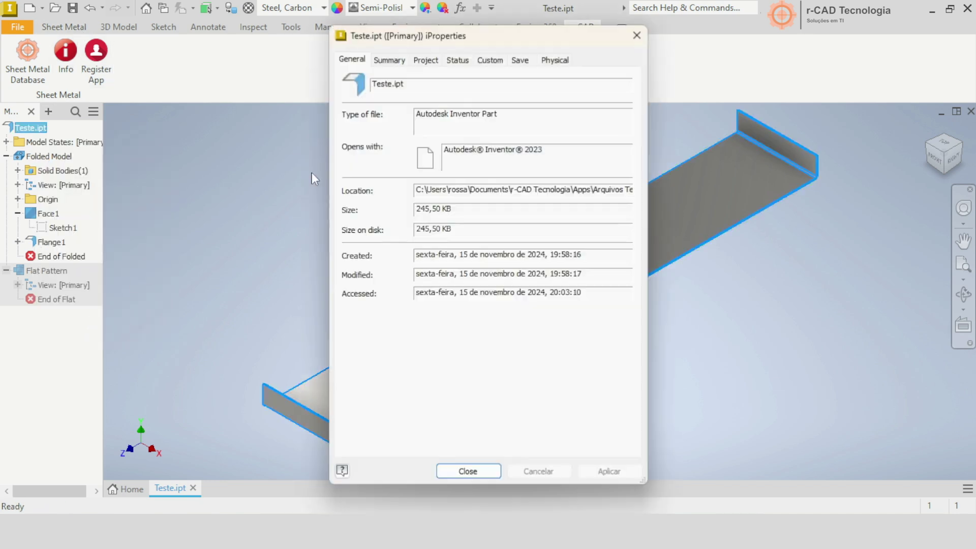
pyautogui.click(490, 59)
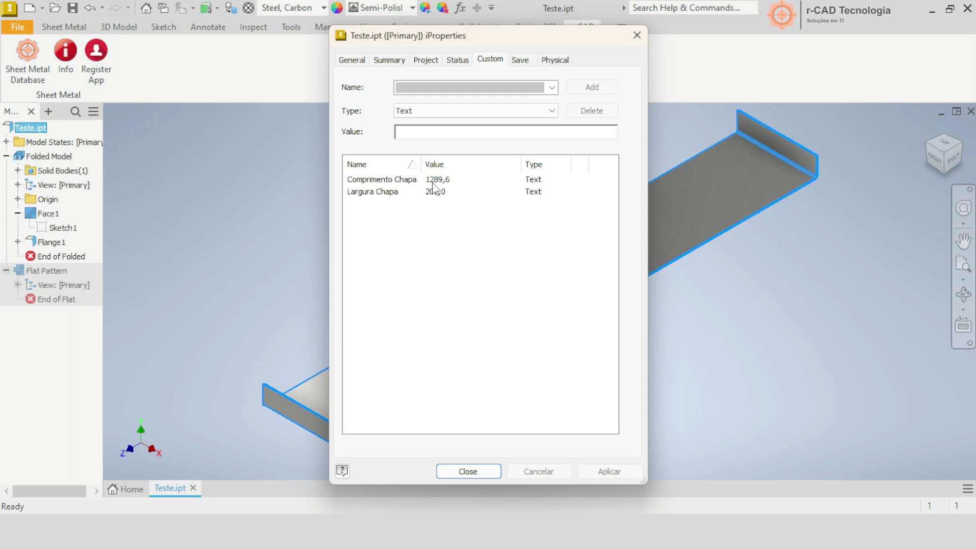
pyautogui.click(433, 183)
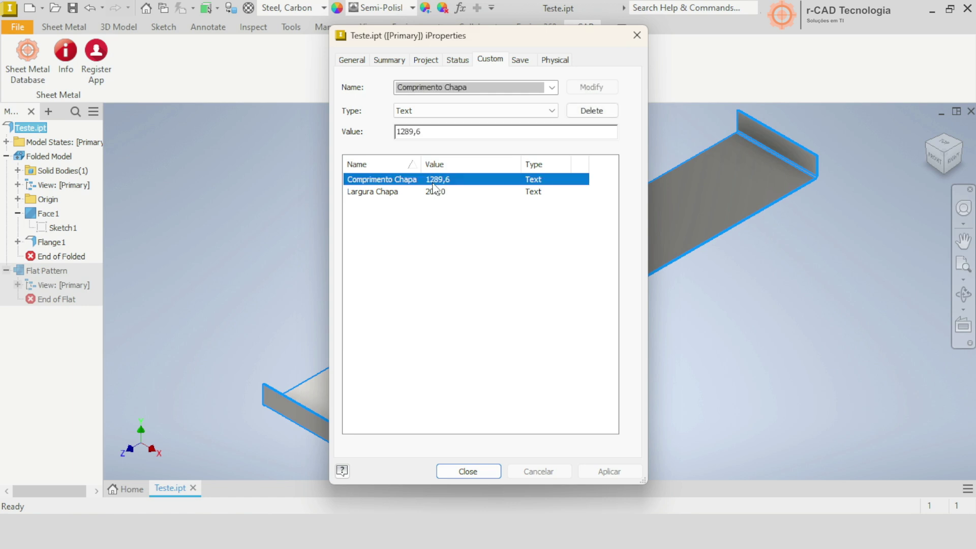
pyautogui.click(636, 36)
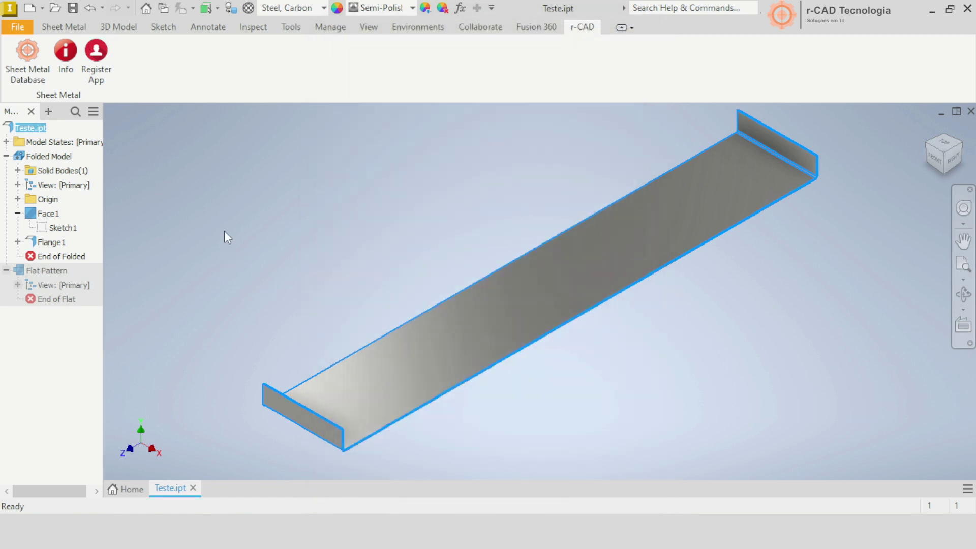
# Step: Add a 50 mm flange at 90 degrees along the outer upper edge of the existing flange at the plate's near end
pyautogui.click(63, 27)
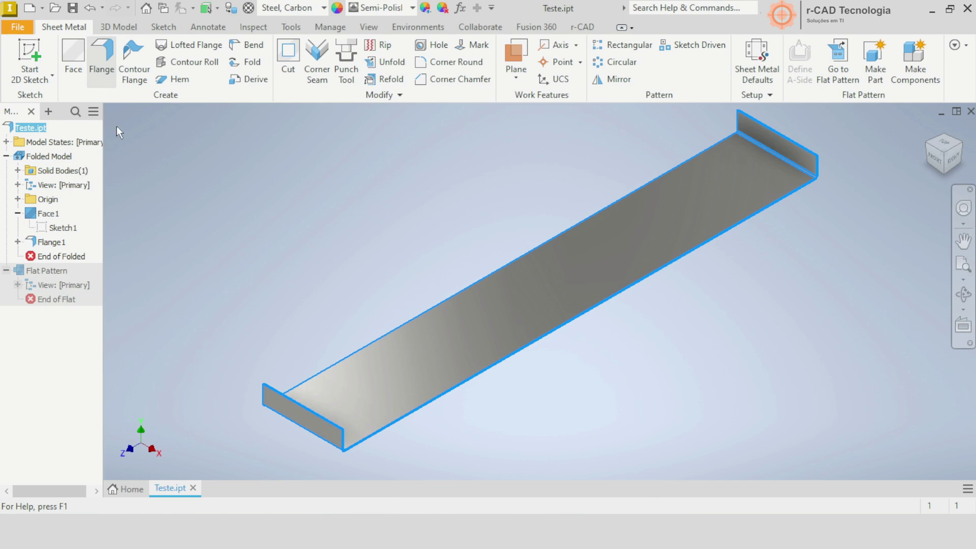
pyautogui.click(301, 409)
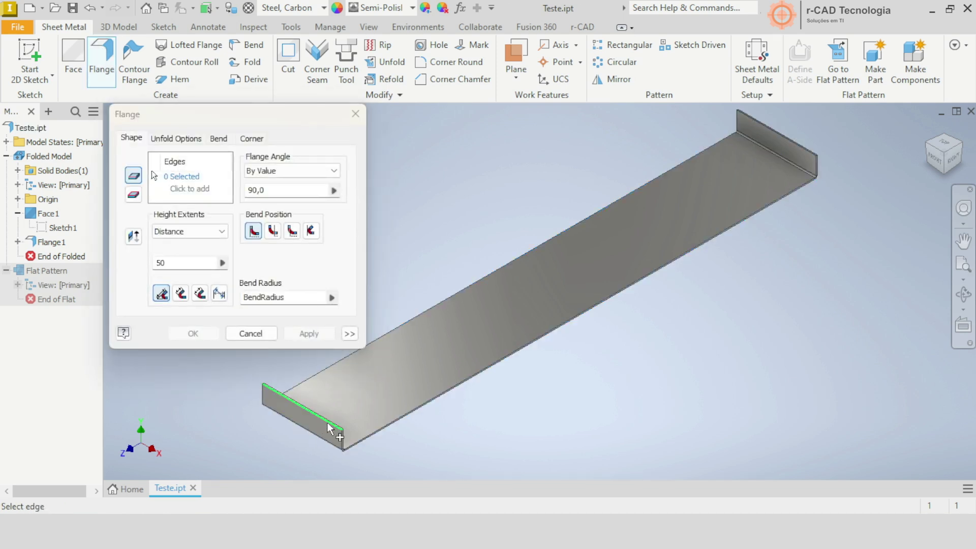
pyautogui.click(205, 331)
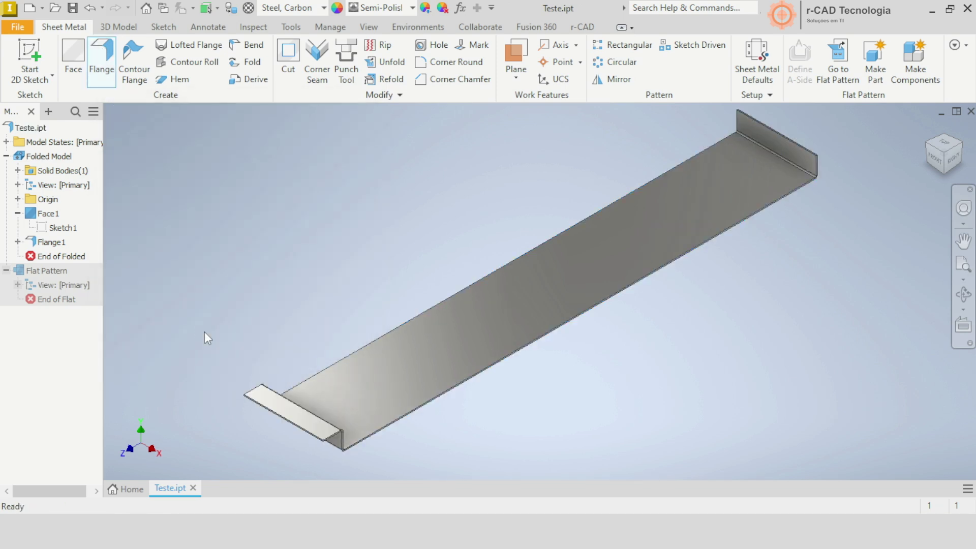
# Step: Open the part's flat pattern and measure the length of its long lower edge
pyautogui.doubleClick(46, 284)
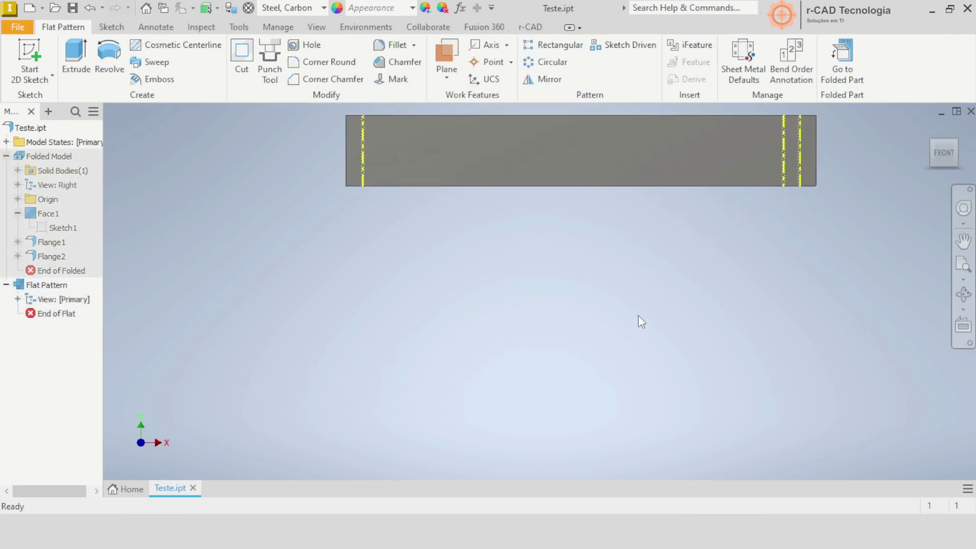
pyautogui.press('m')
pyautogui.click(665, 187)
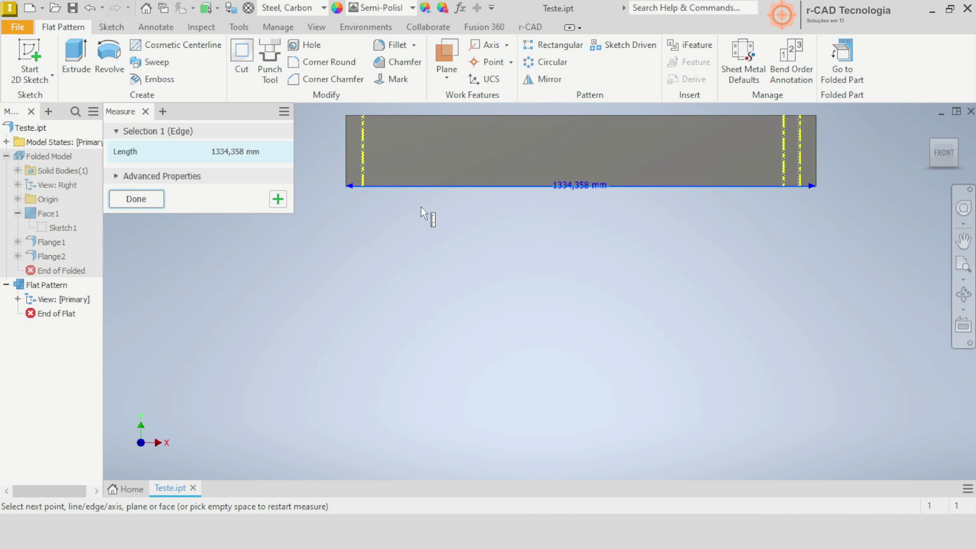
pyautogui.click(145, 111)
# Step: Check the Comprimento Chapa and Largura Chapa values in the custom iProperties of Teste.ipt against the two-flange flat pattern
pyautogui.rightClick(34, 127)
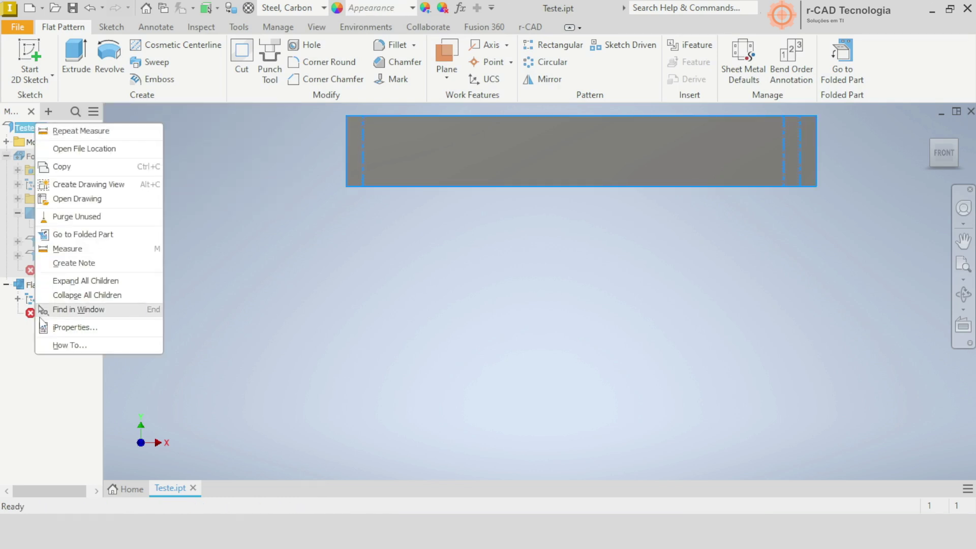
pyautogui.click(56, 328)
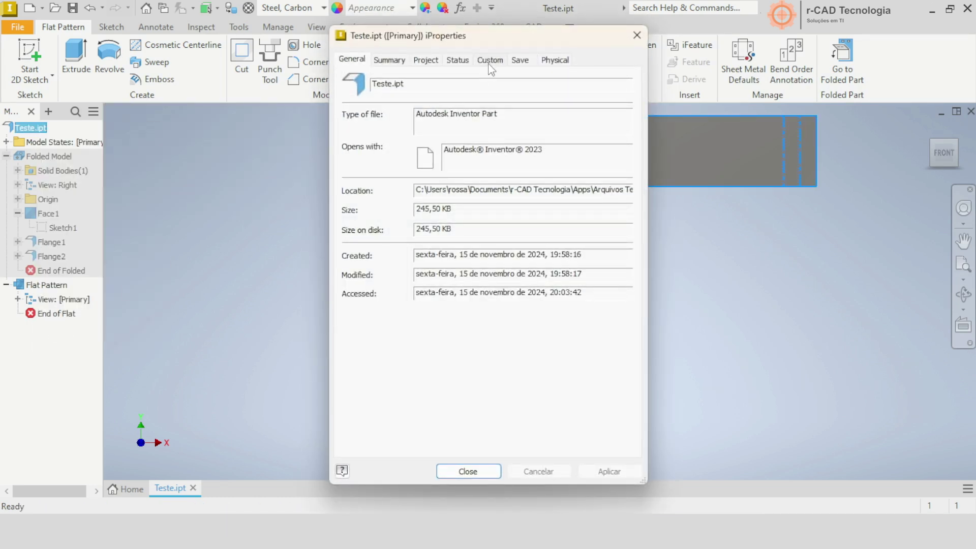
pyautogui.click(490, 61)
pyautogui.click(459, 179)
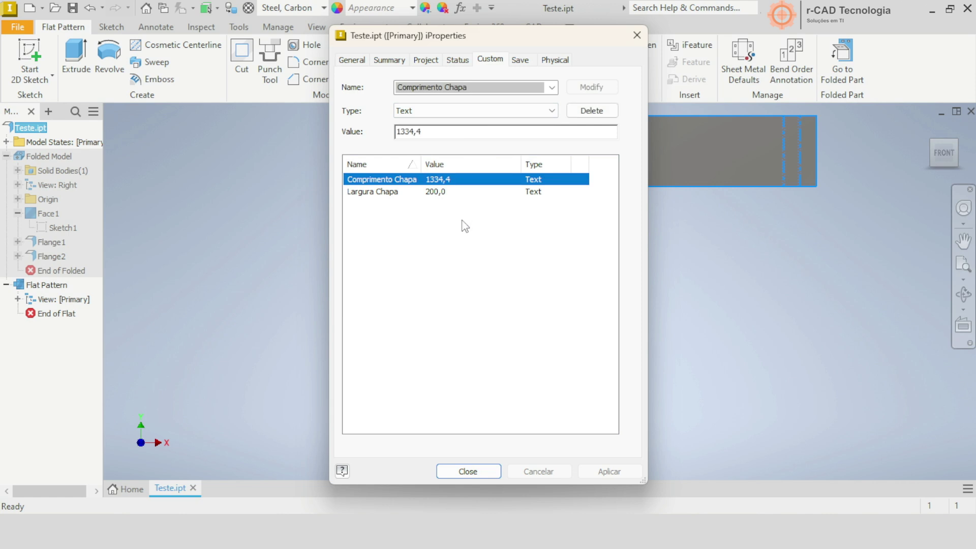
pyautogui.click(636, 35)
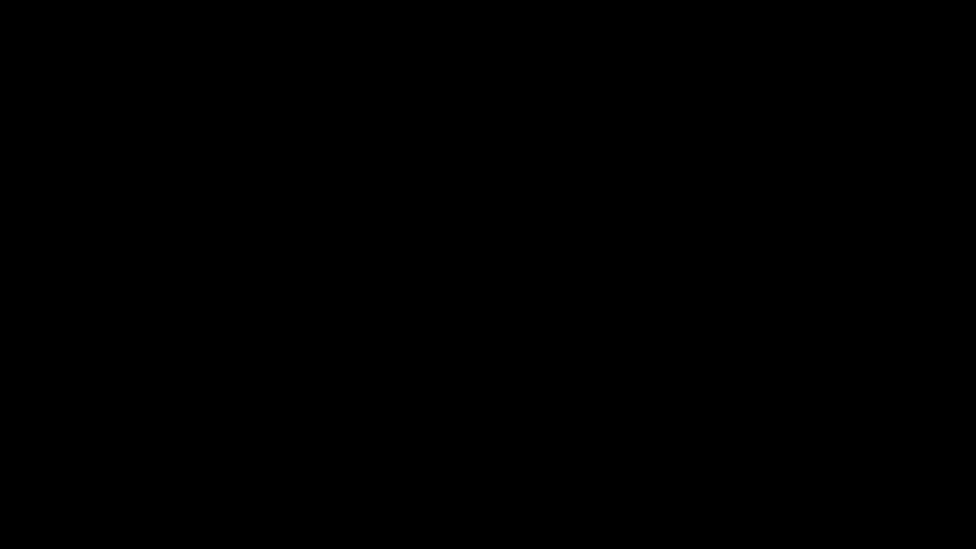